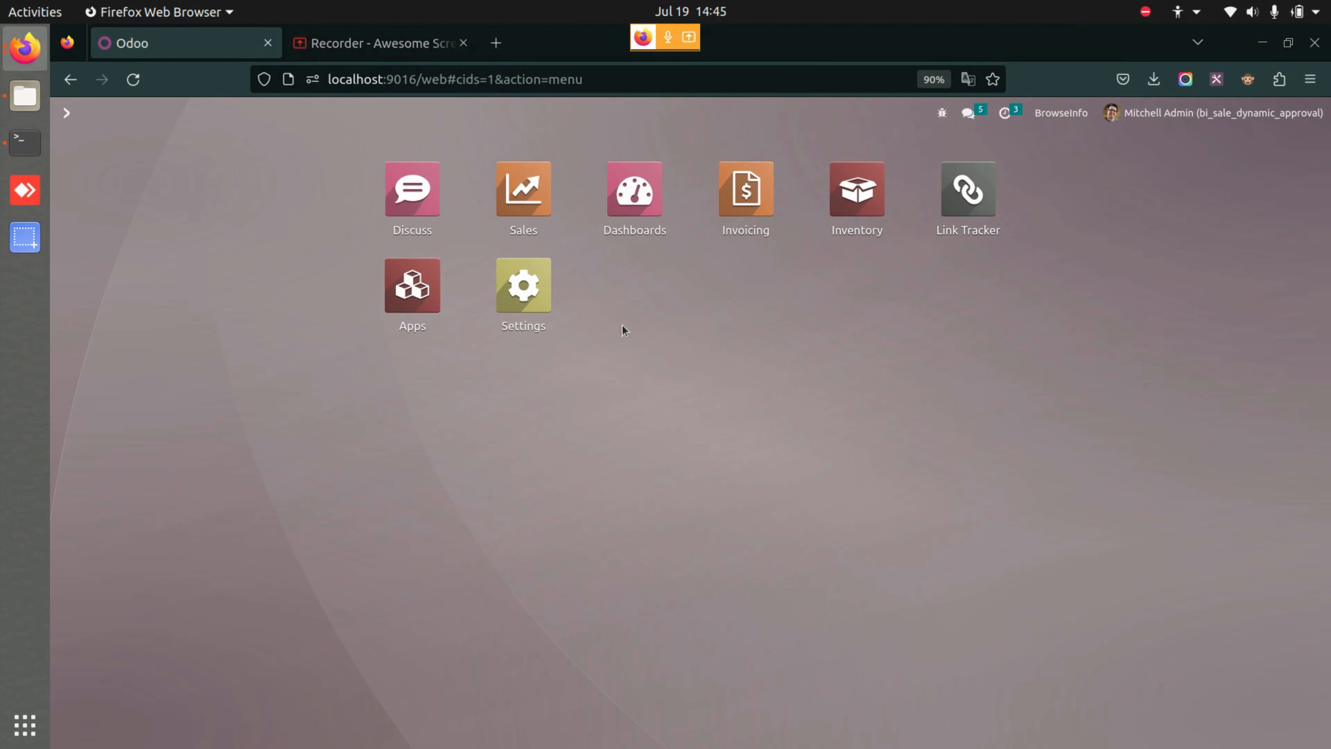
- Open the Sales settings, check the Dynamic Approval option based on Total, and save the settings
left_click(508, 189)
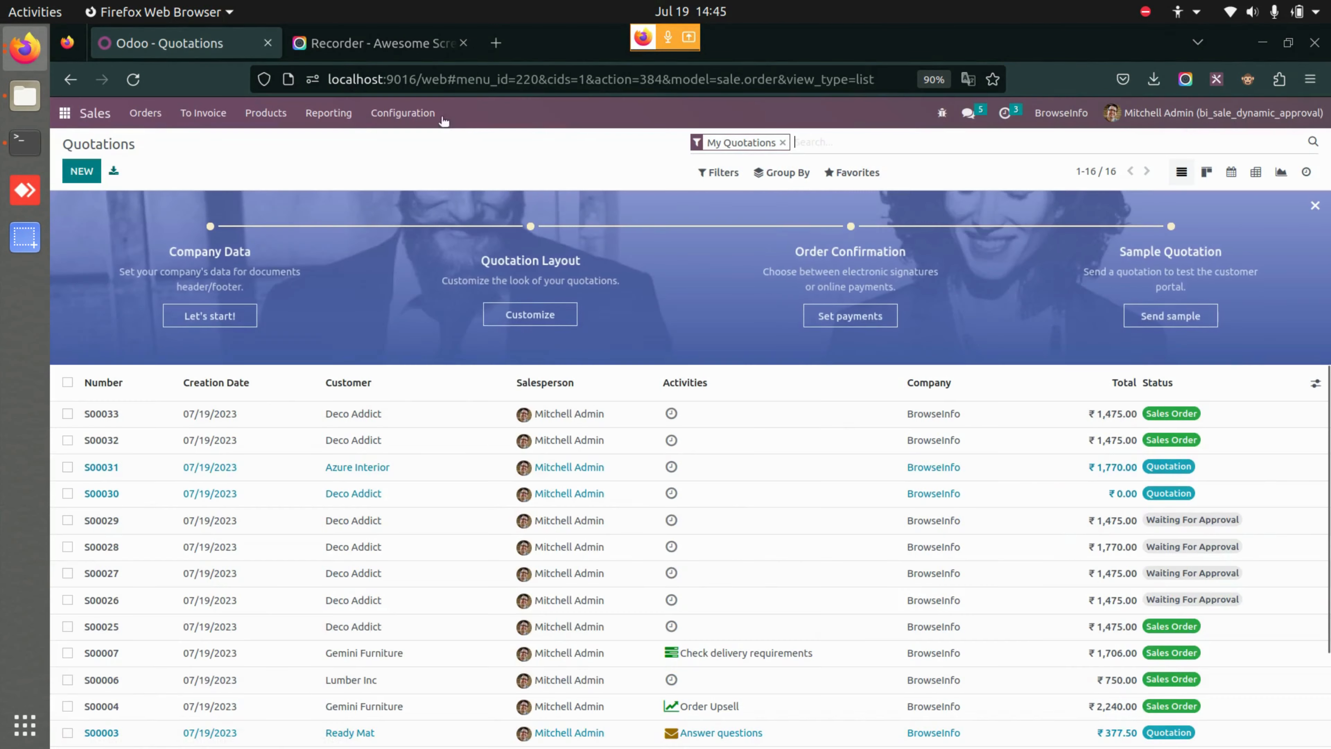
left_click(402, 113)
left_click(393, 140)
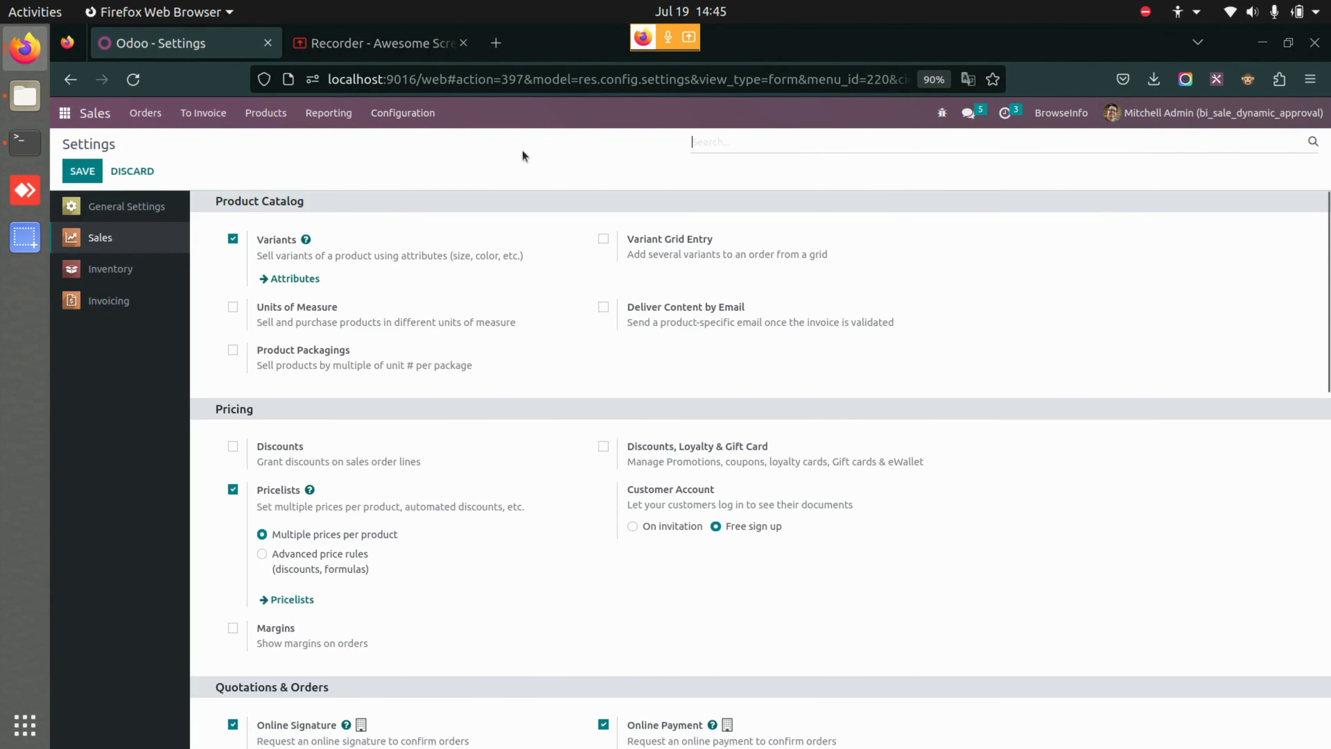
scroll(522, 470, "down", 5)
scroll(522, 470, "down", 3)
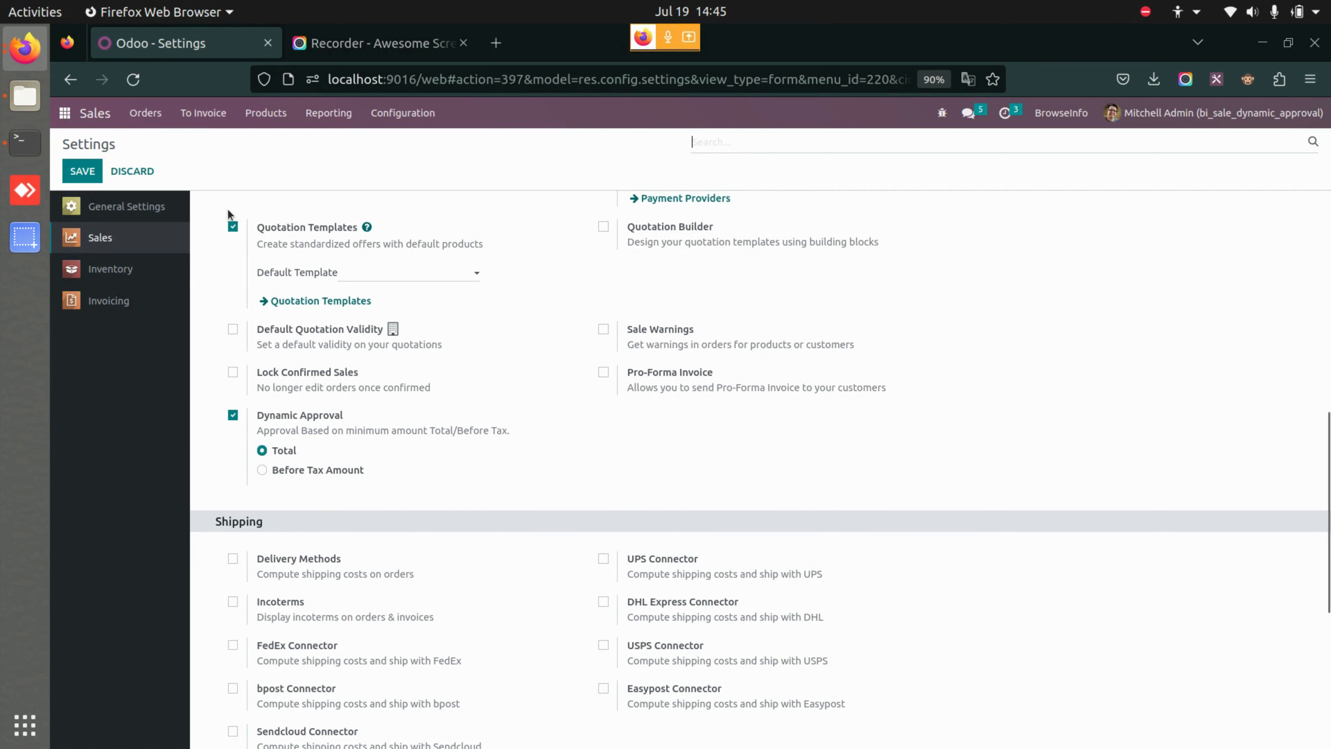
key("alt+s")
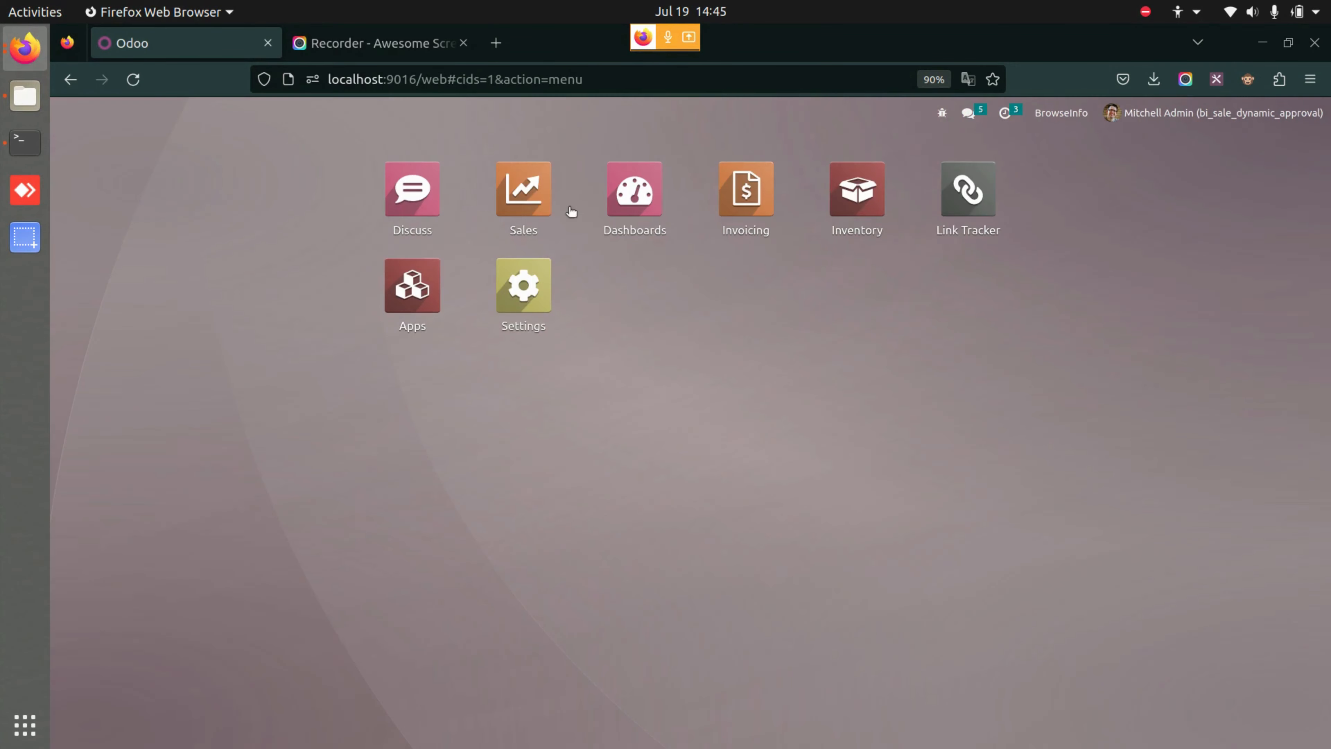
- Open the "Sales Approval >1000" record from the Sales approval configuration
left_click(530, 186)
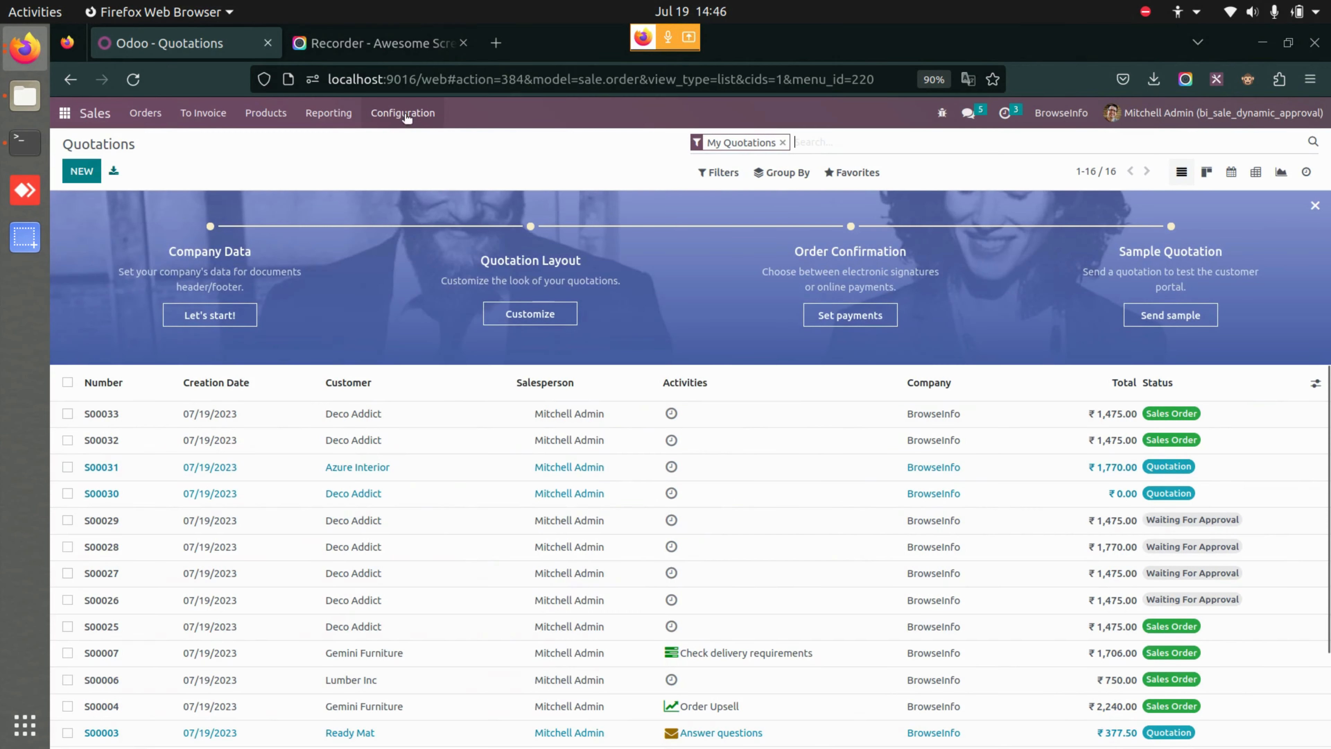
left_click(404, 114)
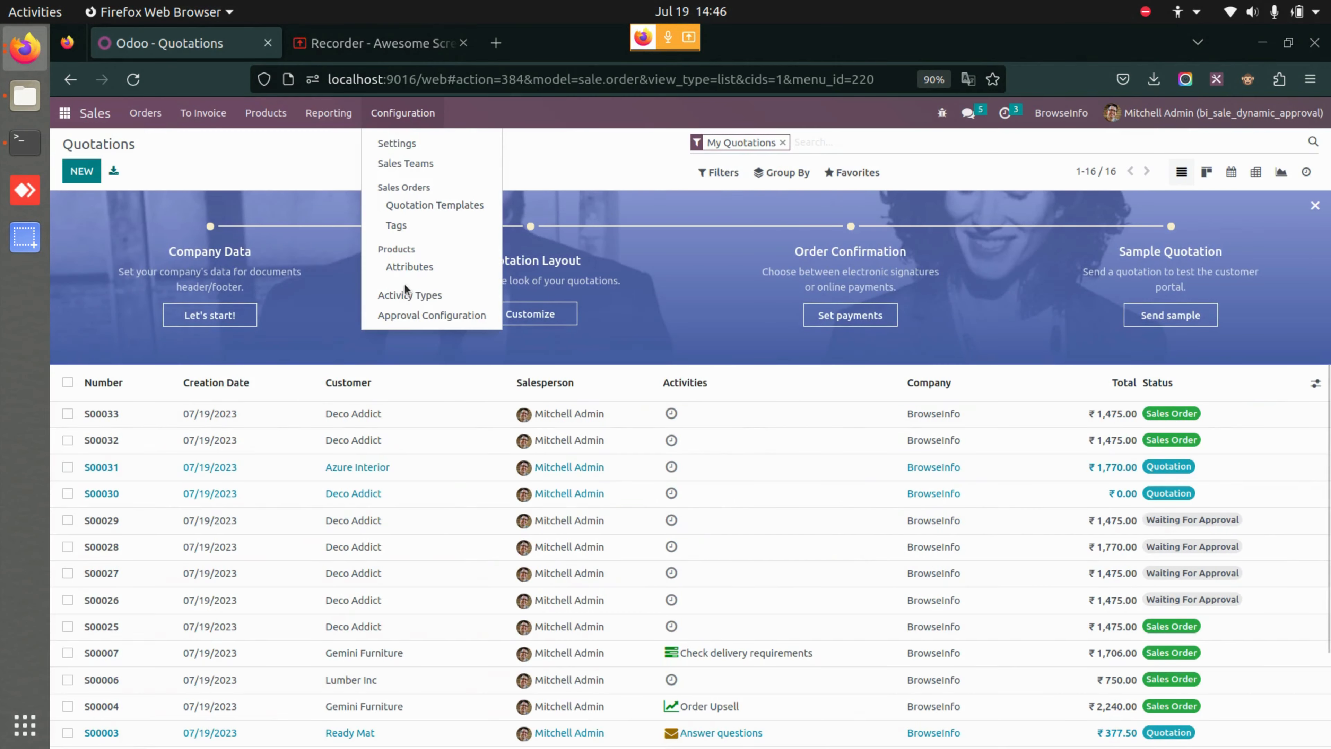
left_click(408, 318)
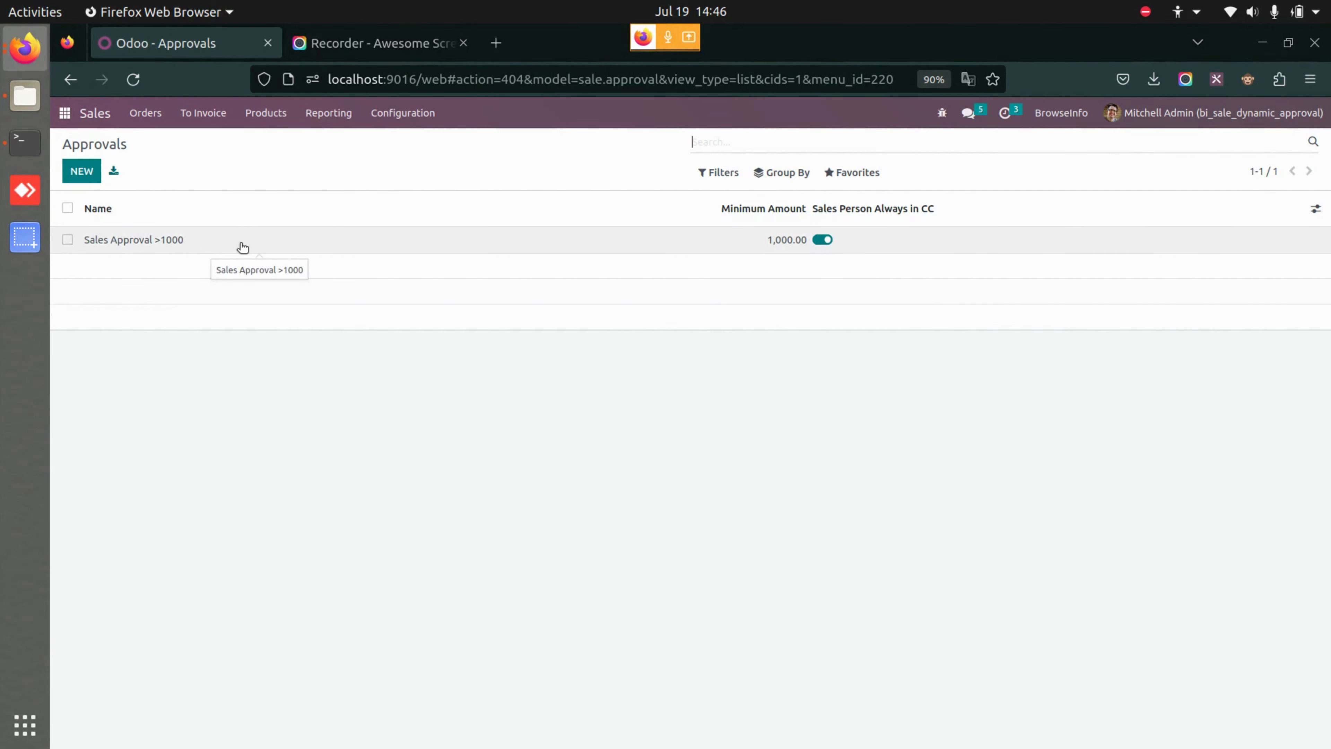
left_click(242, 247)
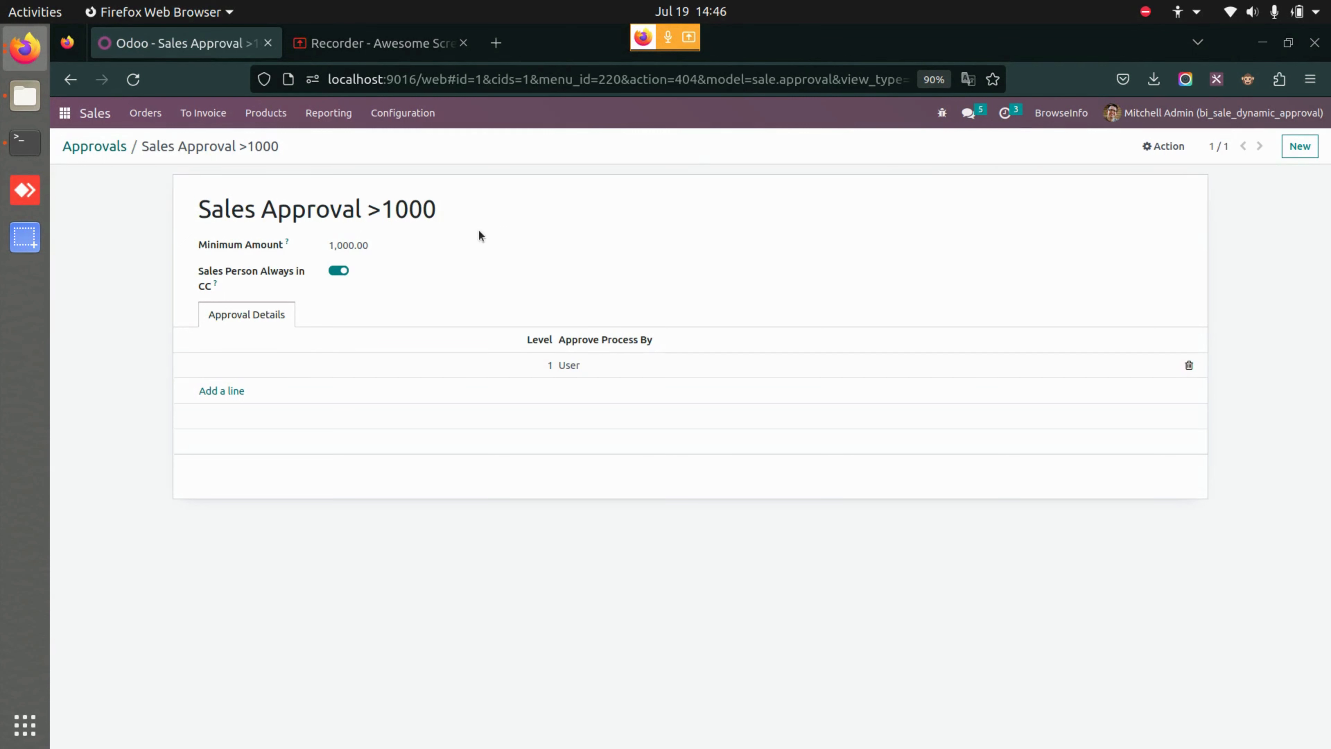
- Examine the name and minimum amount fields of the sales approval record
double_click(435, 209)
left_click(525, 242)
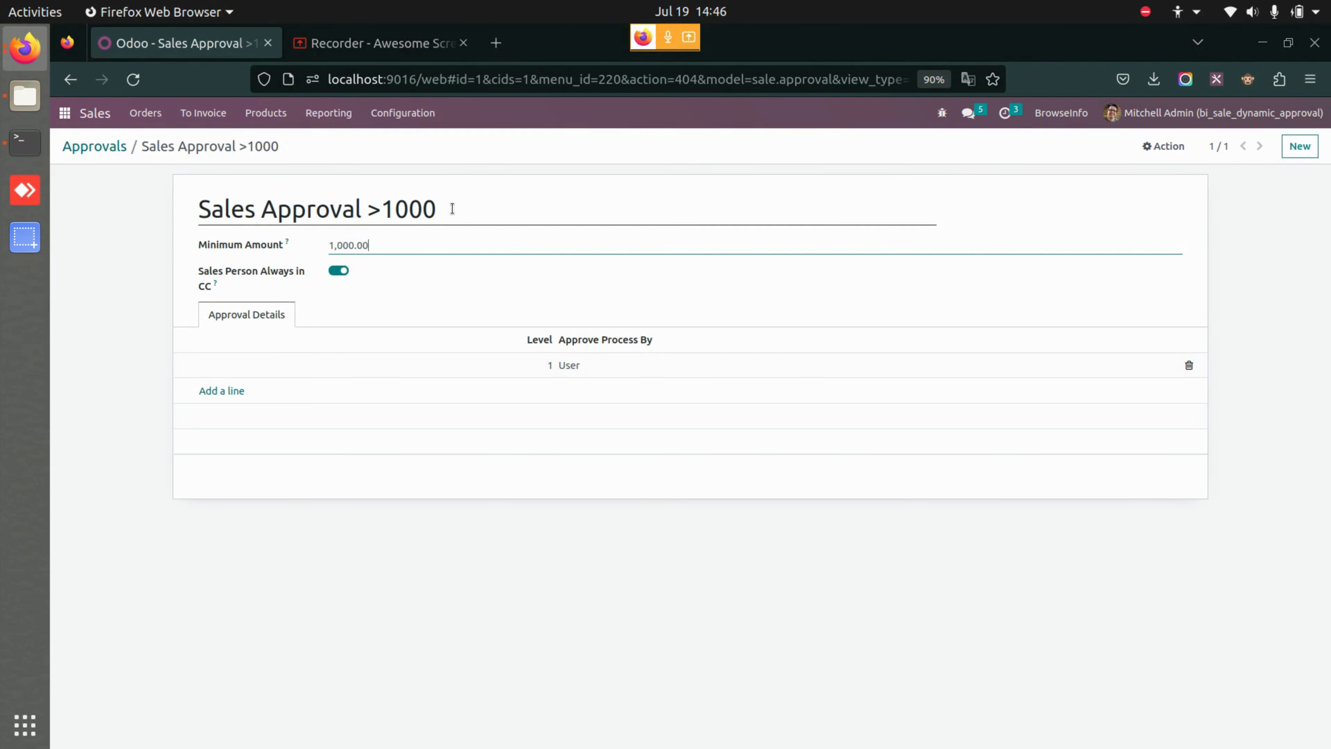
left_click(453, 209)
double_click(461, 209)
left_click(462, 210)
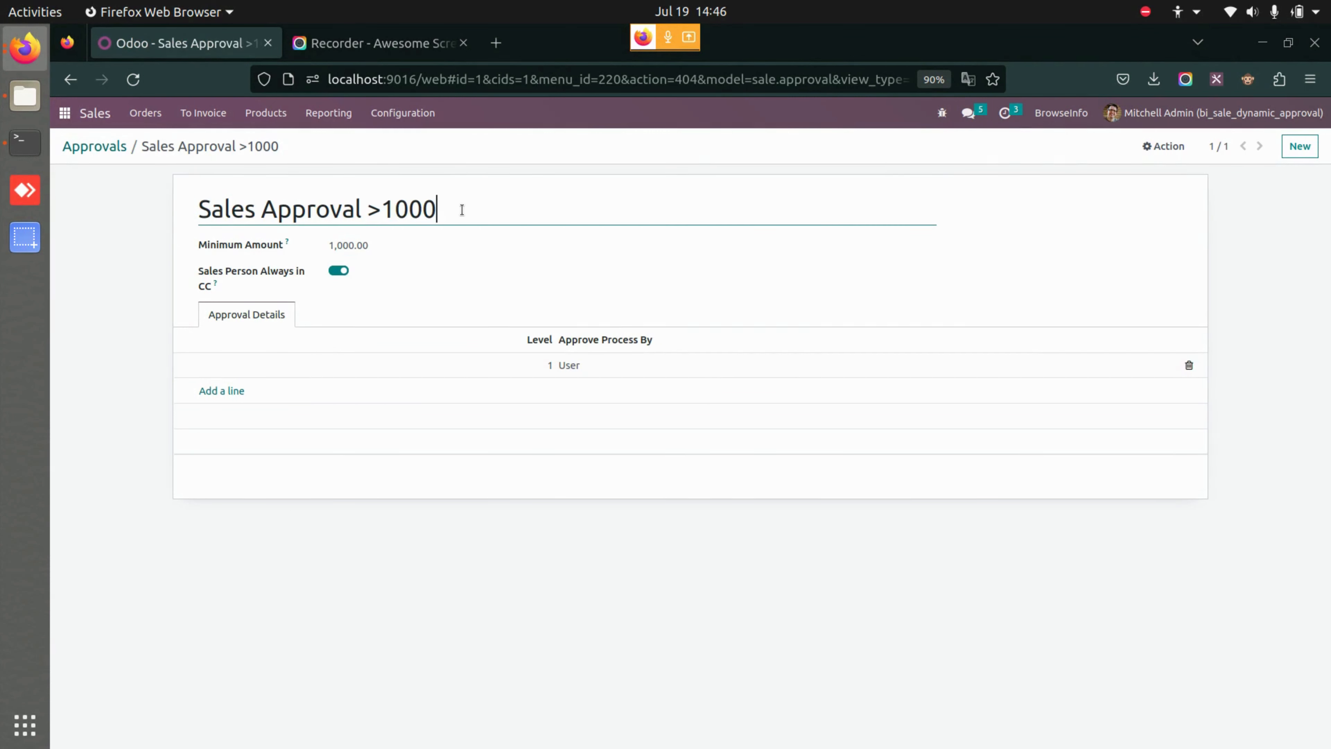
left_click(355, 245)
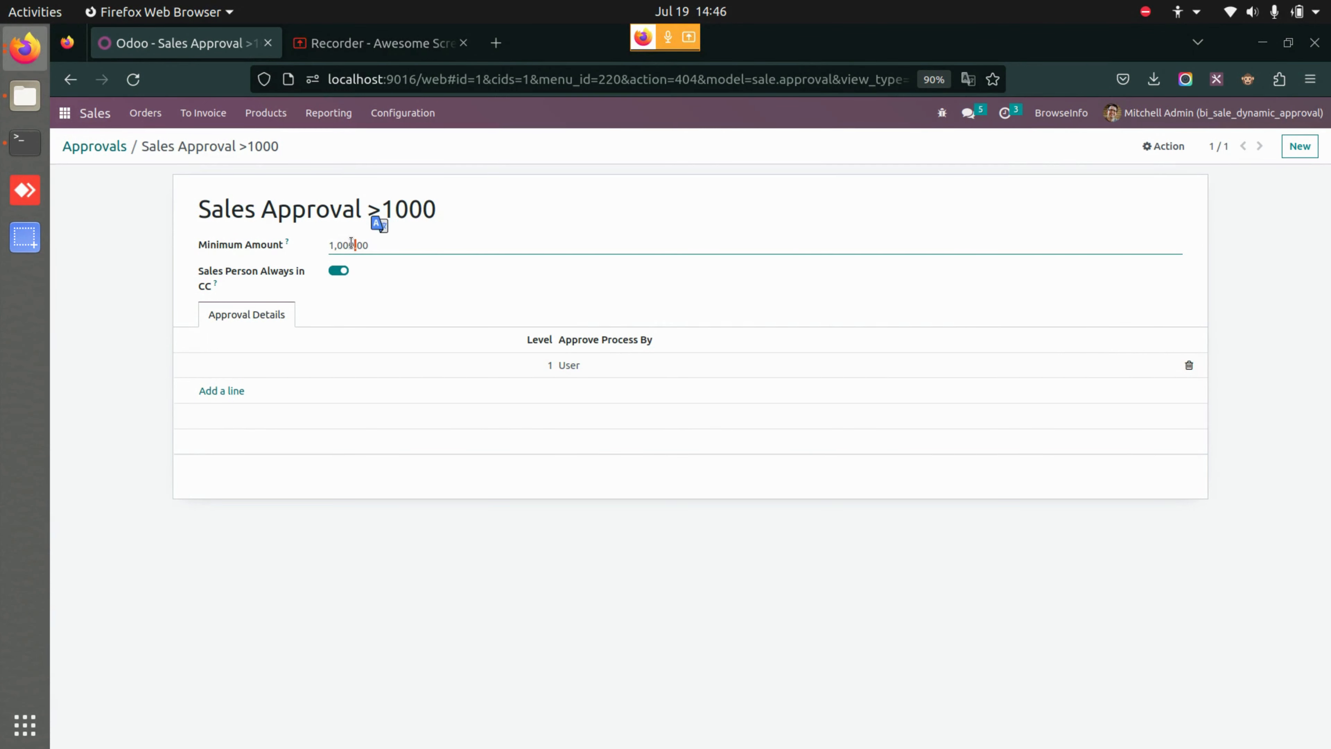
left_click(385, 265)
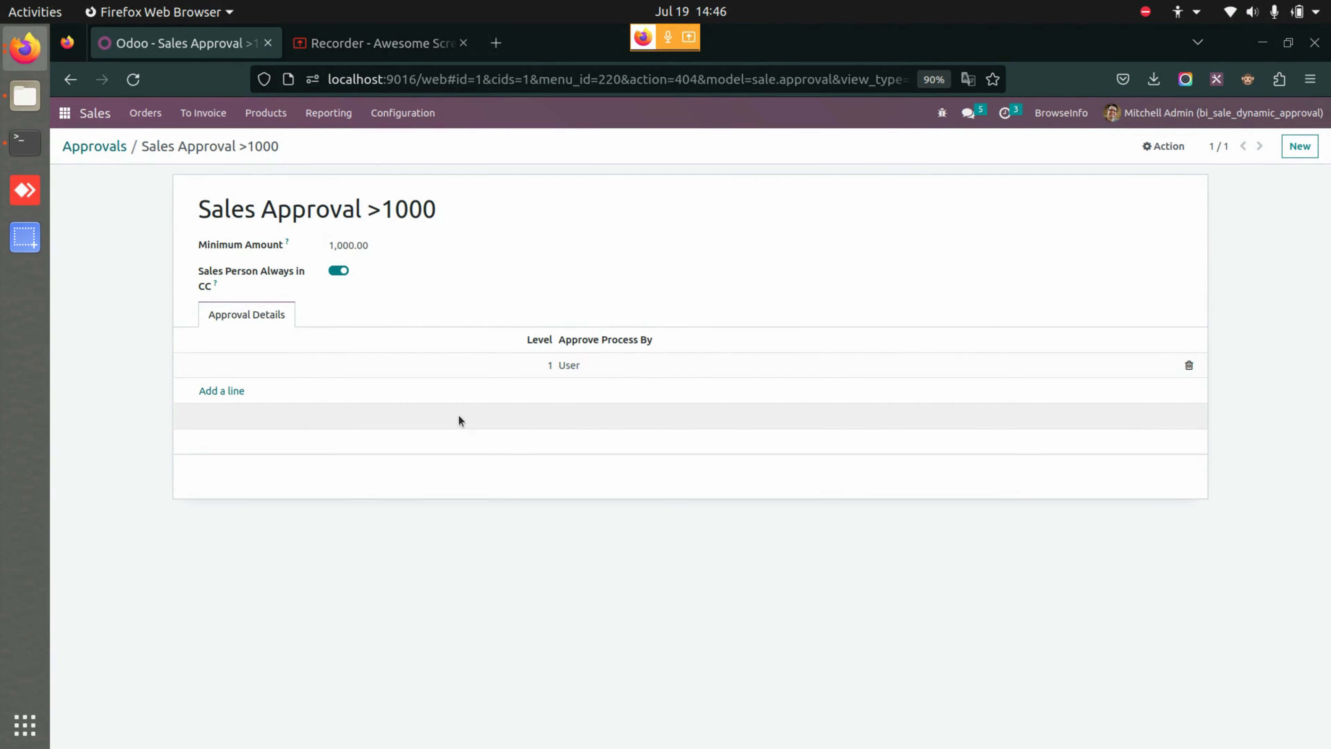
- Start a new approval line processed by User and view the users that can be added as approvers
left_click(209, 390)
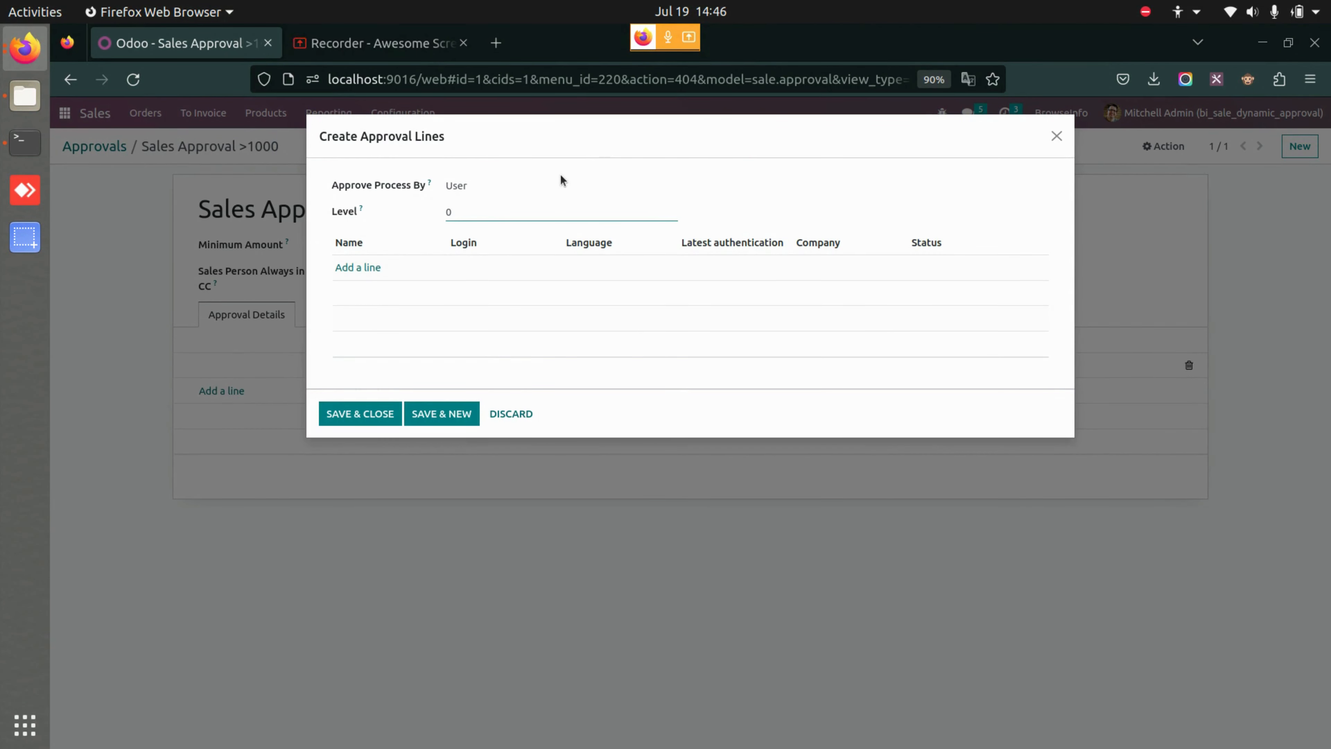
left_click(500, 189)
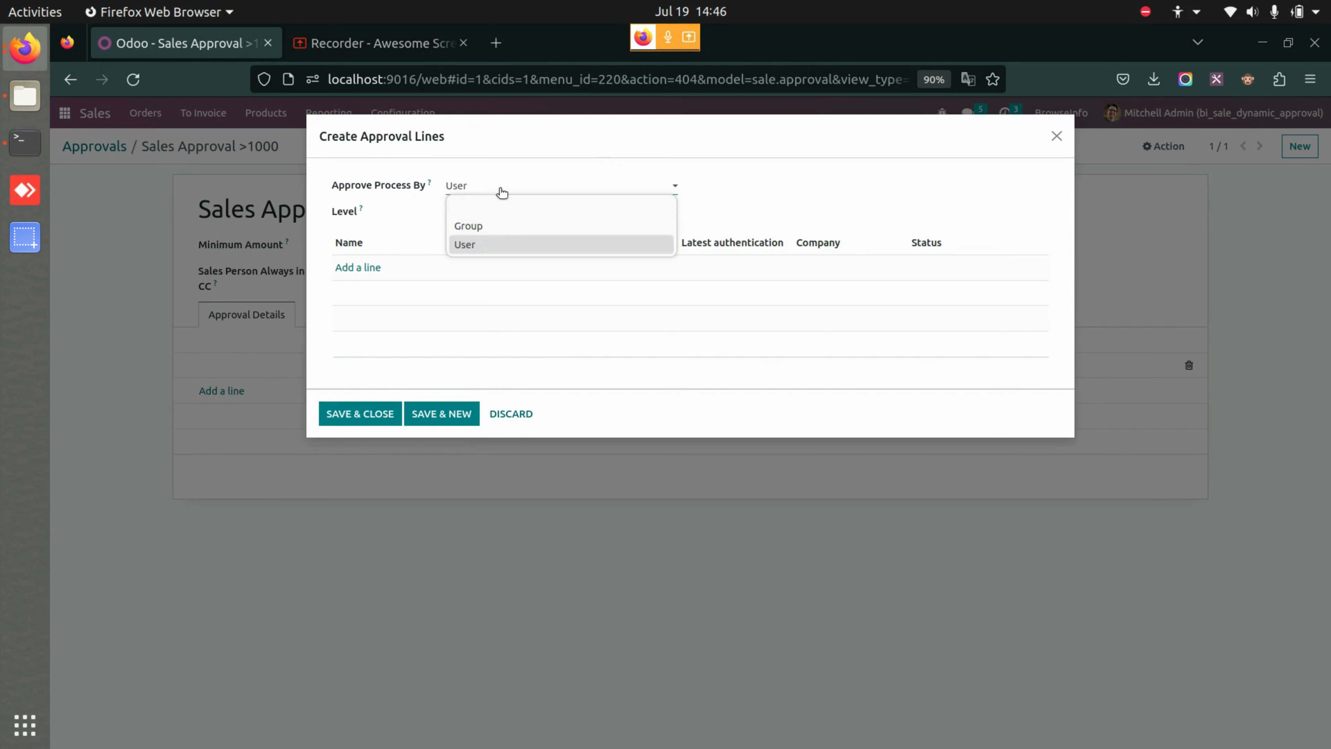
left_click(506, 242)
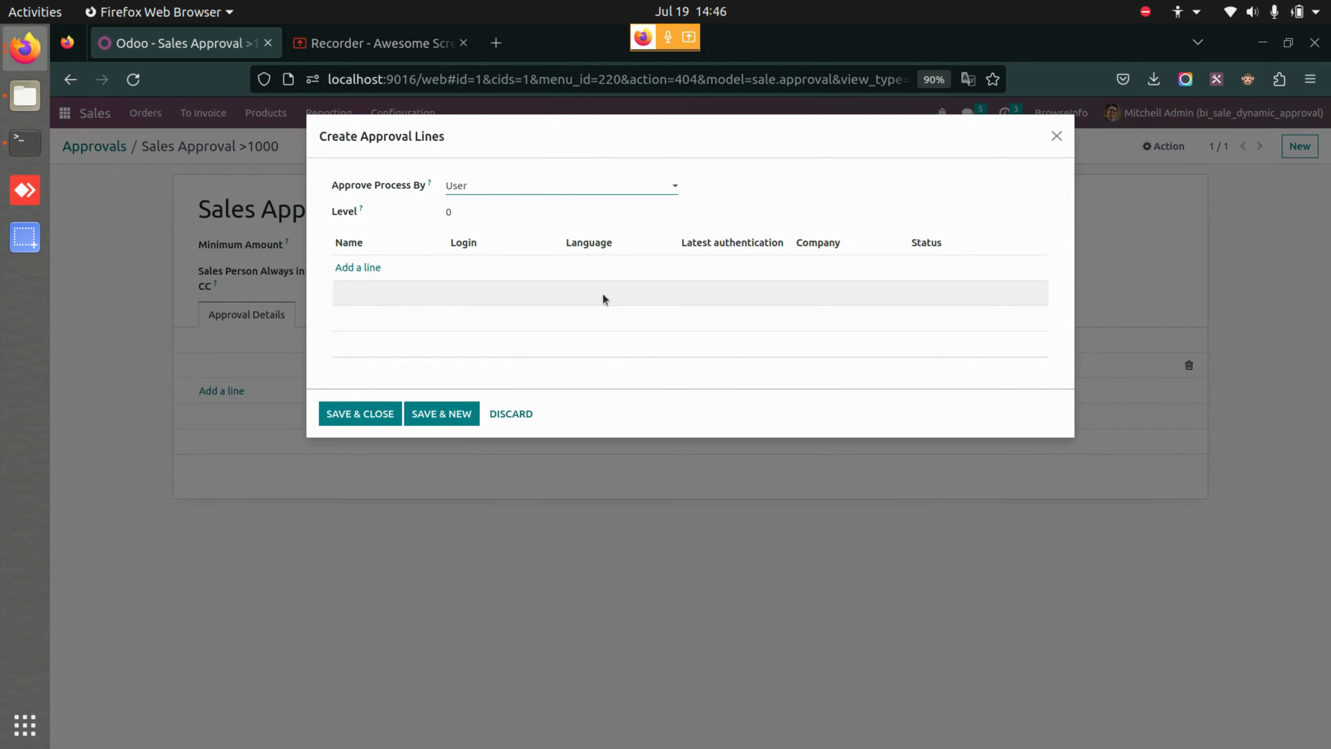
left_click(469, 215)
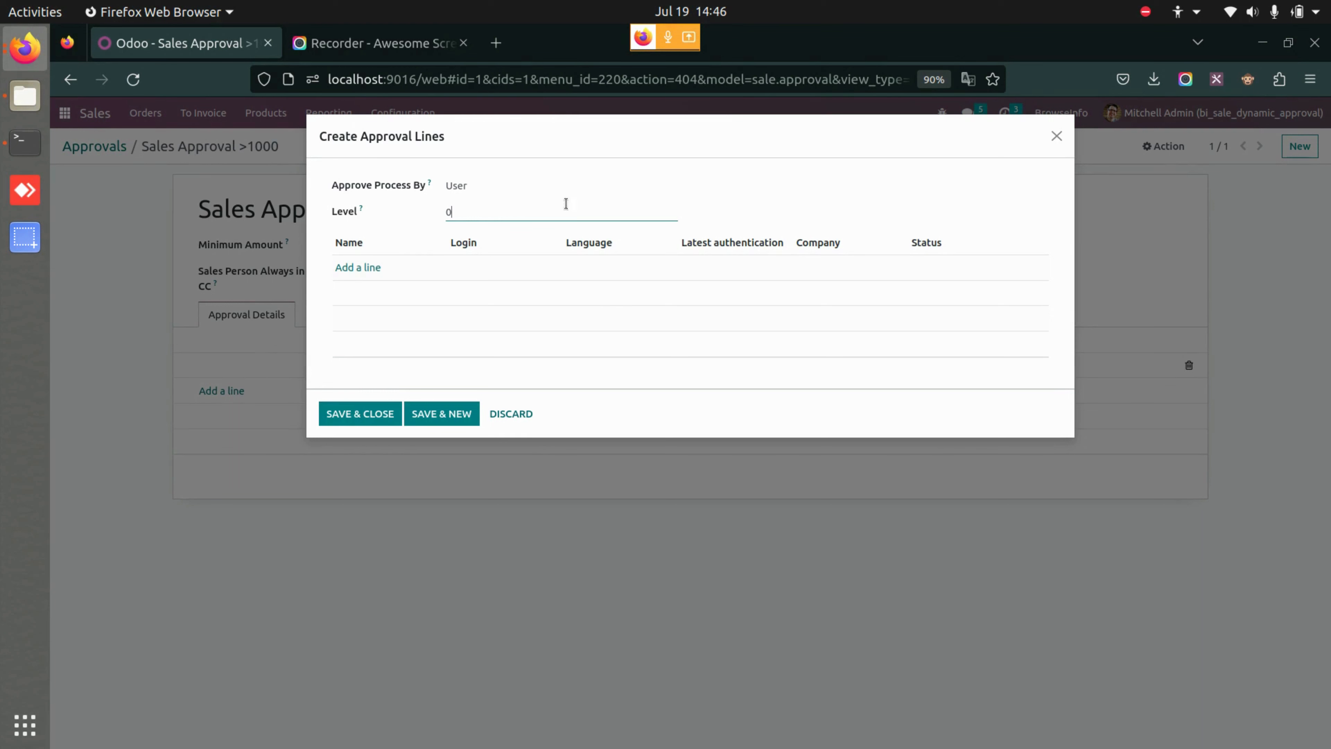
left_click(353, 271)
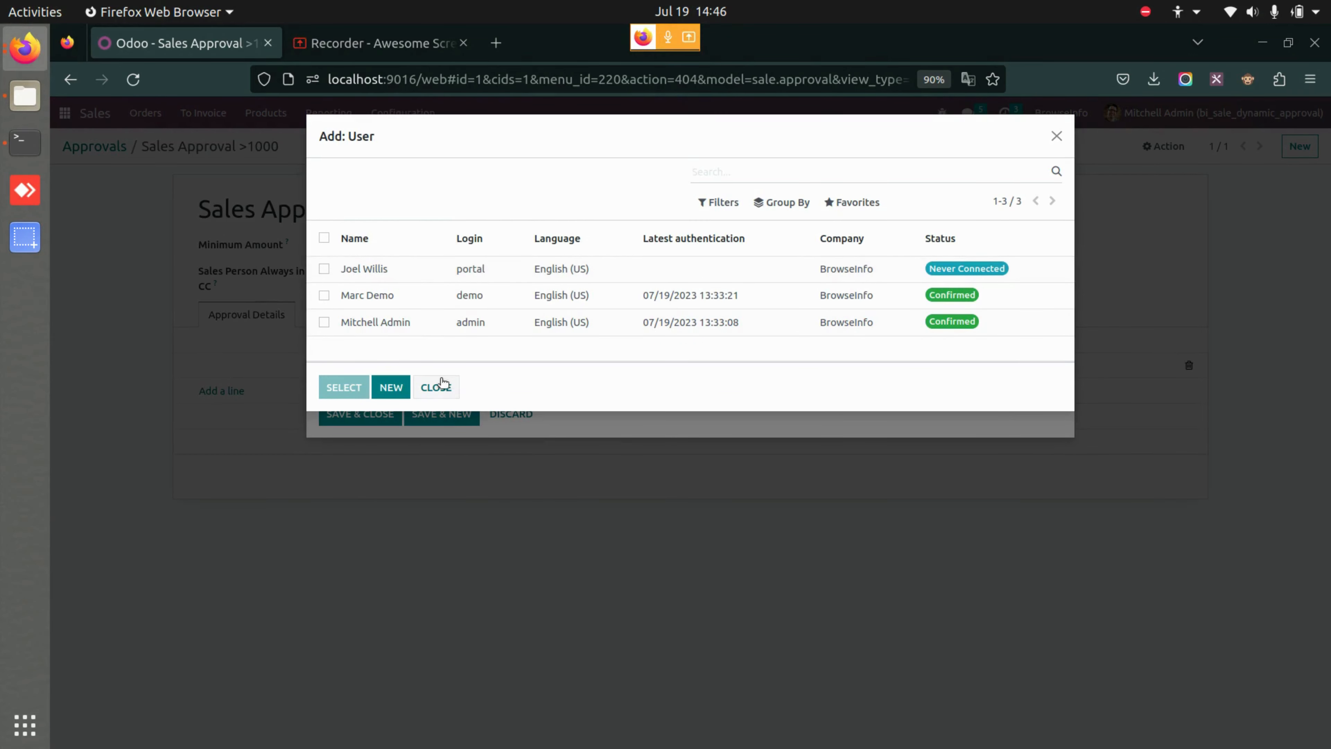
left_click(443, 386)
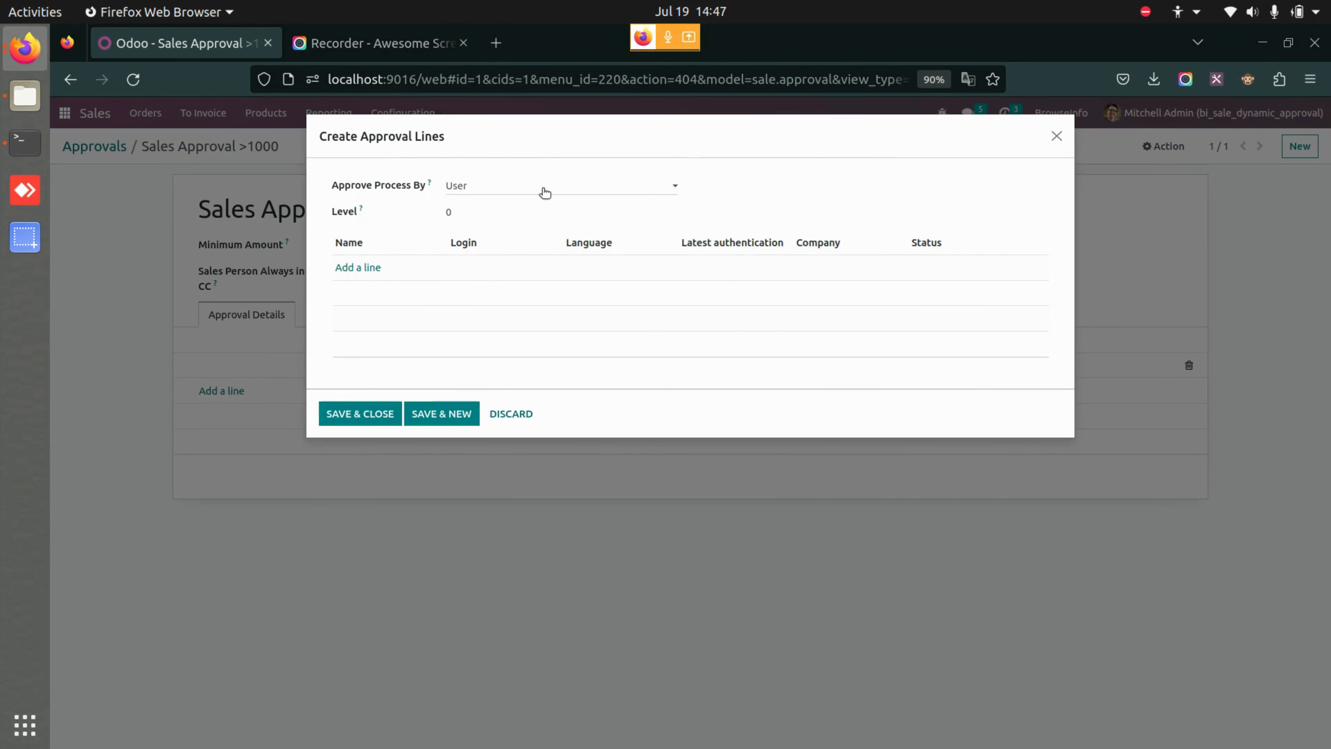
- Set the draft approval line to be processed by Group at level 1
left_click(544, 190)
left_click(461, 230)
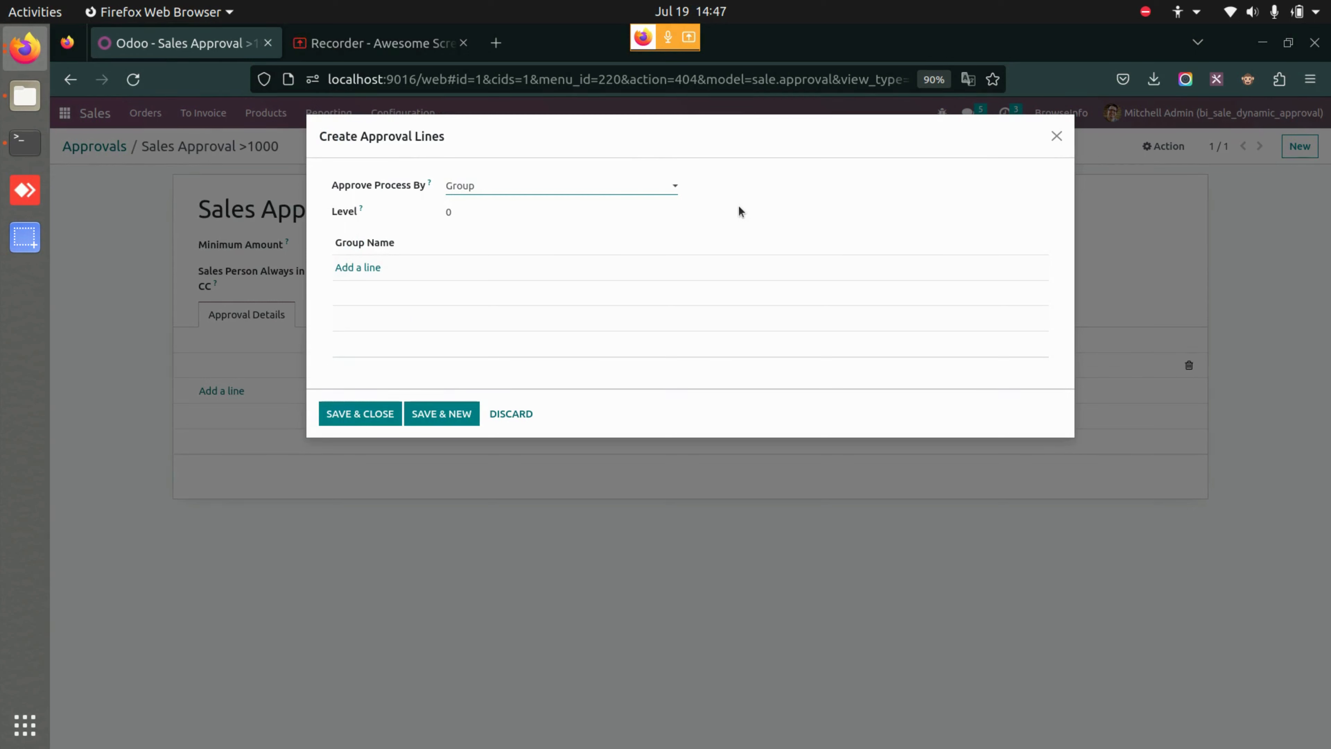
left_click(516, 194)
left_click(516, 192)
left_click(515, 209)
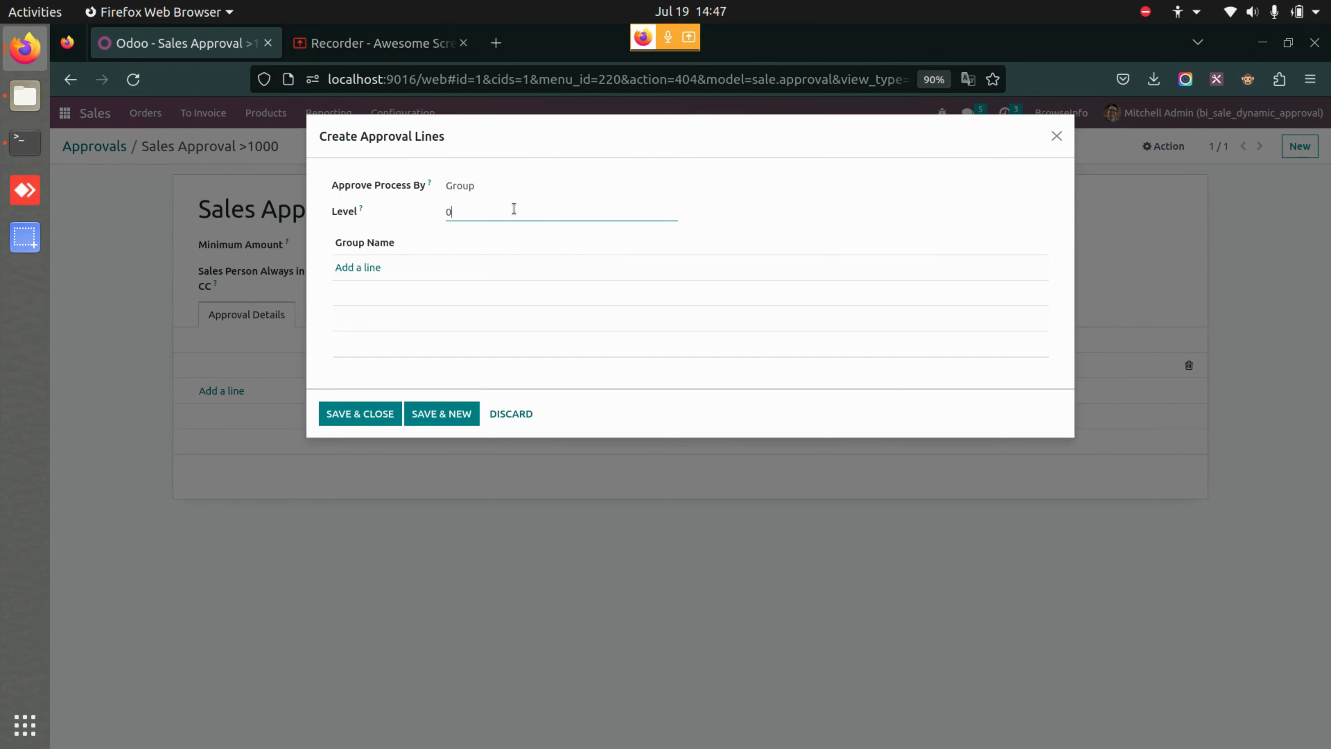
type("1")
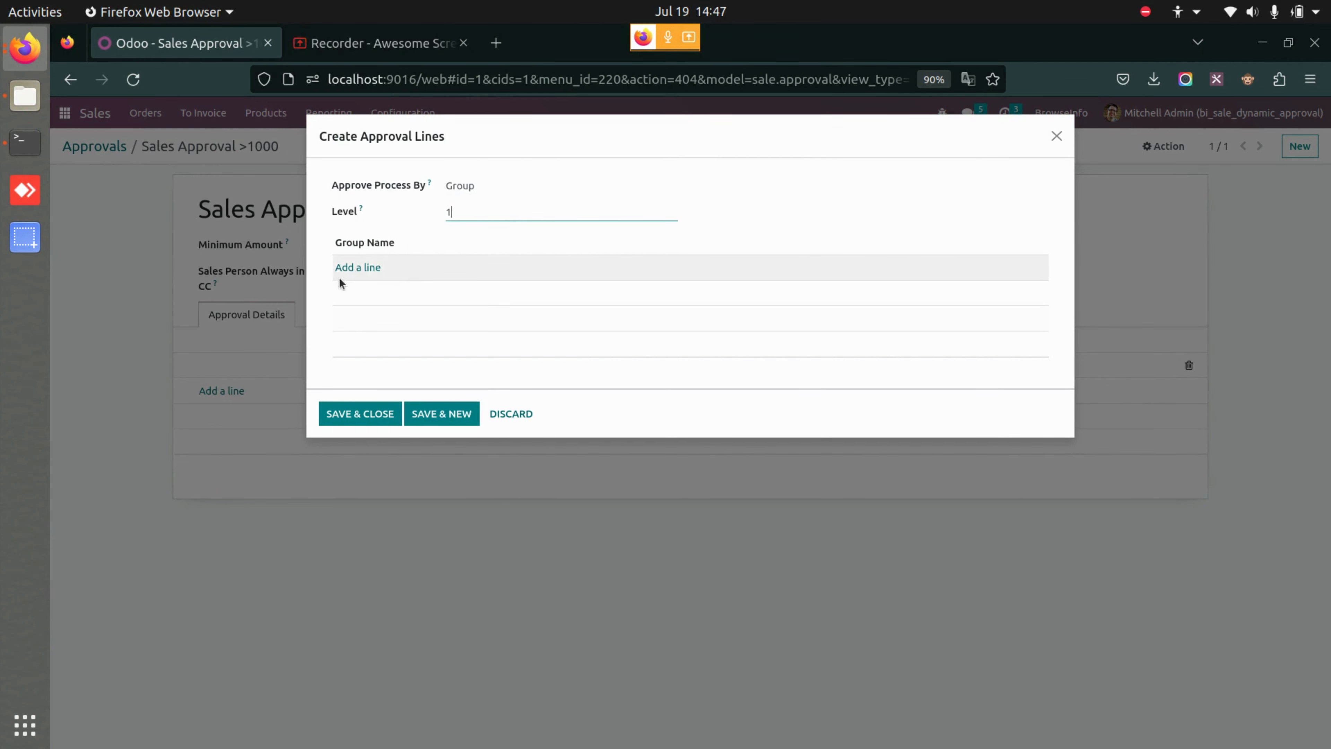
- Browse the groups that can be added to the draft approval line, then discard the line
left_click(362, 268)
scroll(559, 330, "down", 5)
scroll(559, 330, "down", 3)
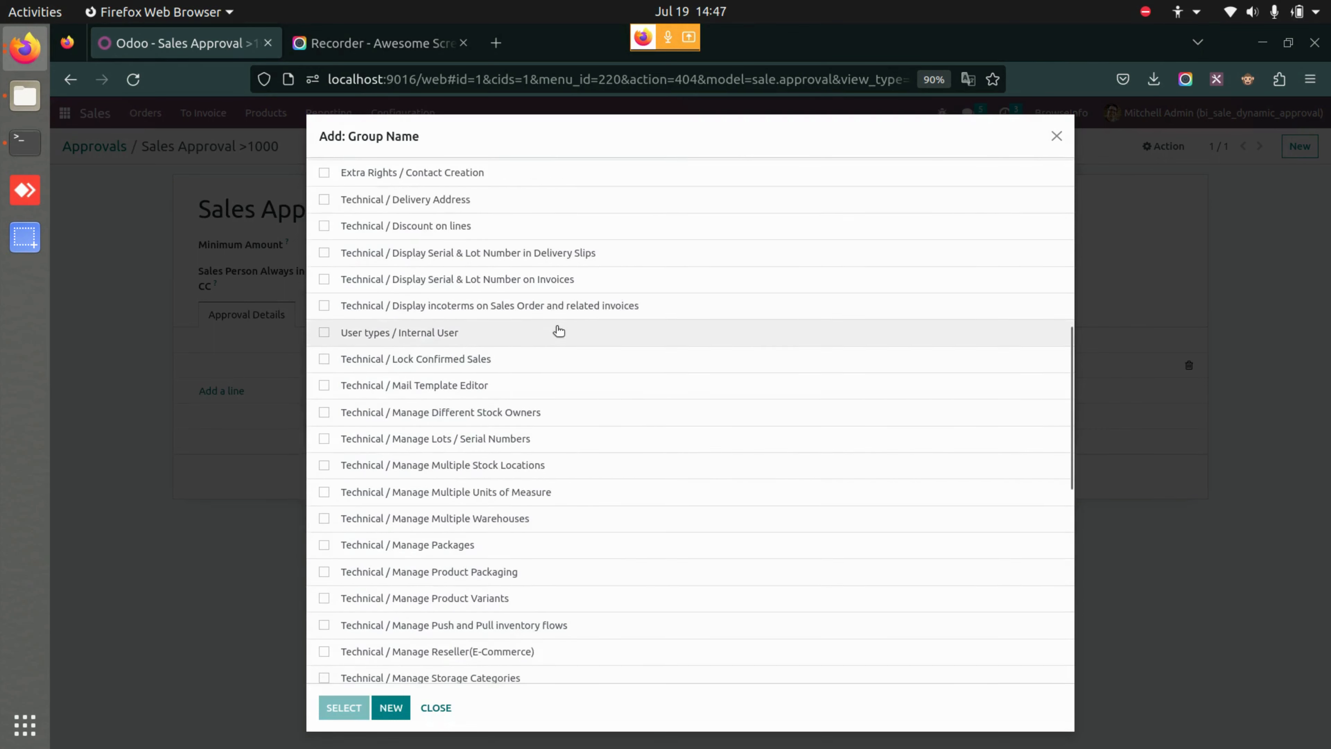
scroll(559, 331, "up", 8)
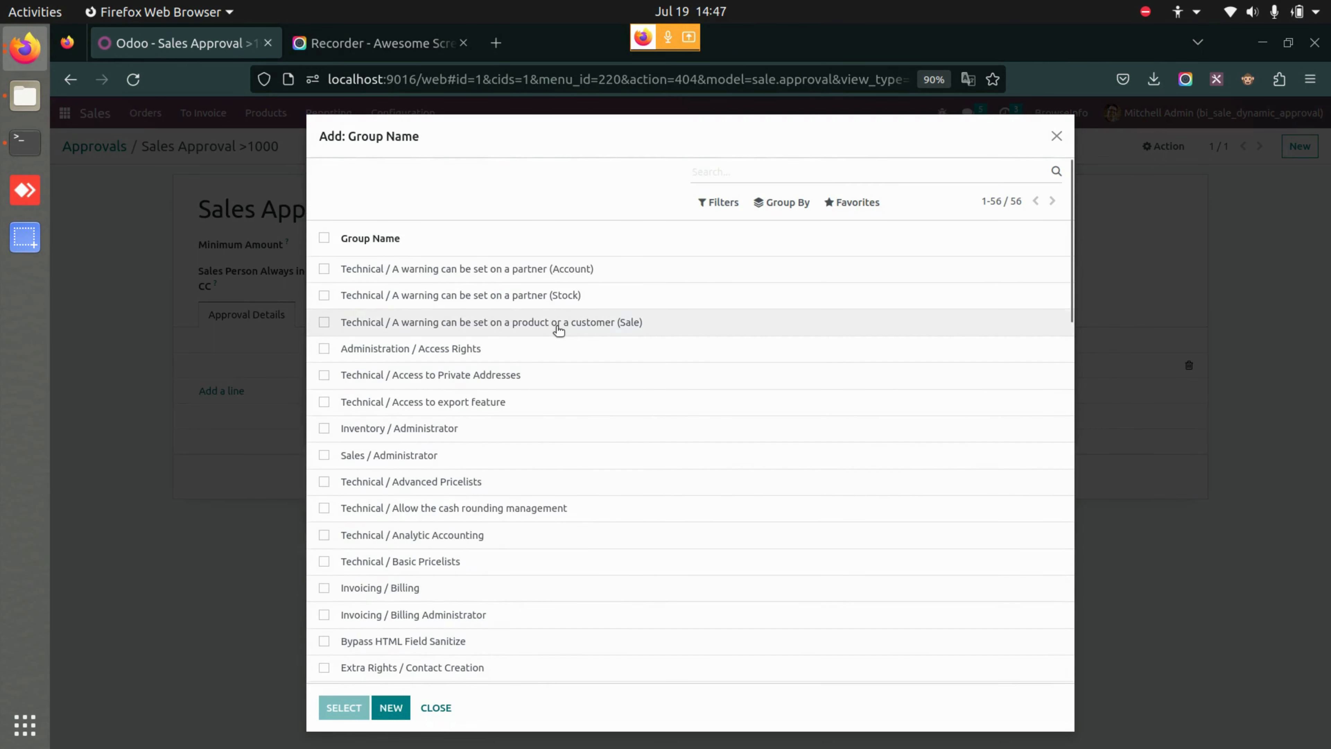
left_click(436, 708)
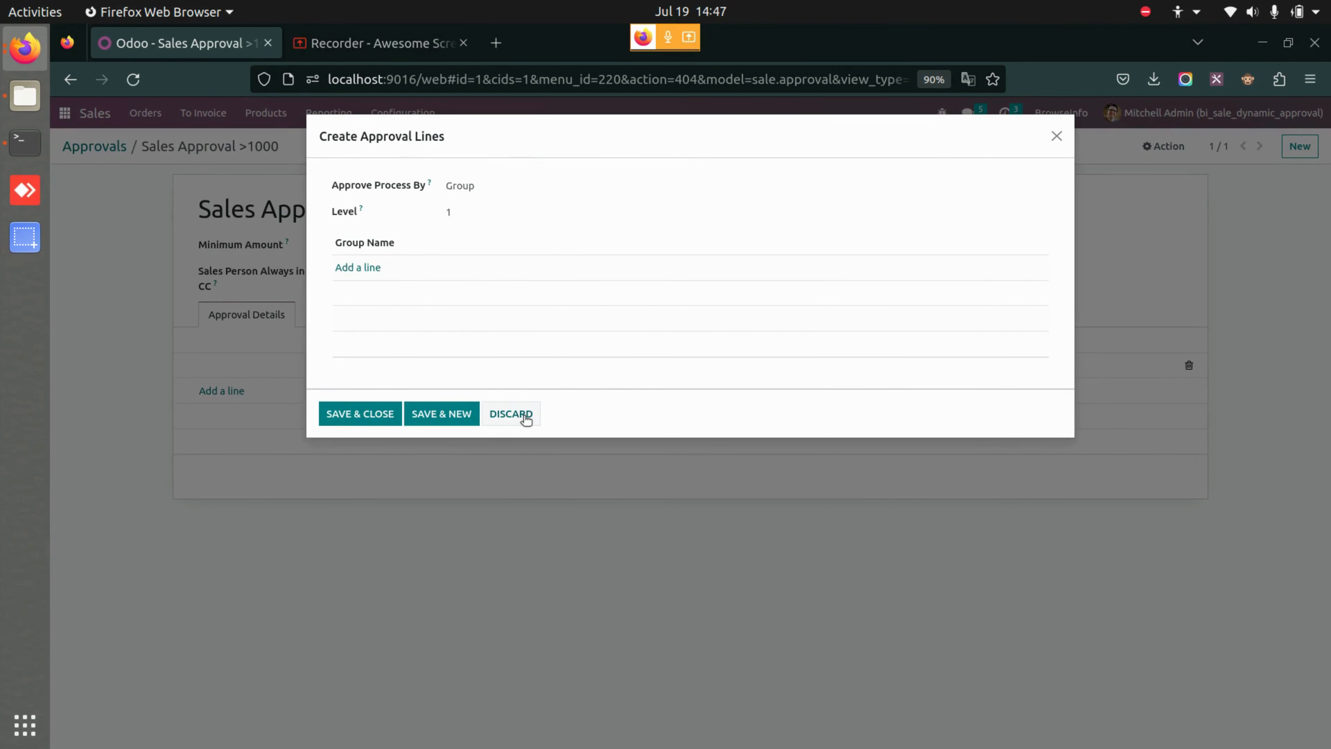
left_click(511, 413)
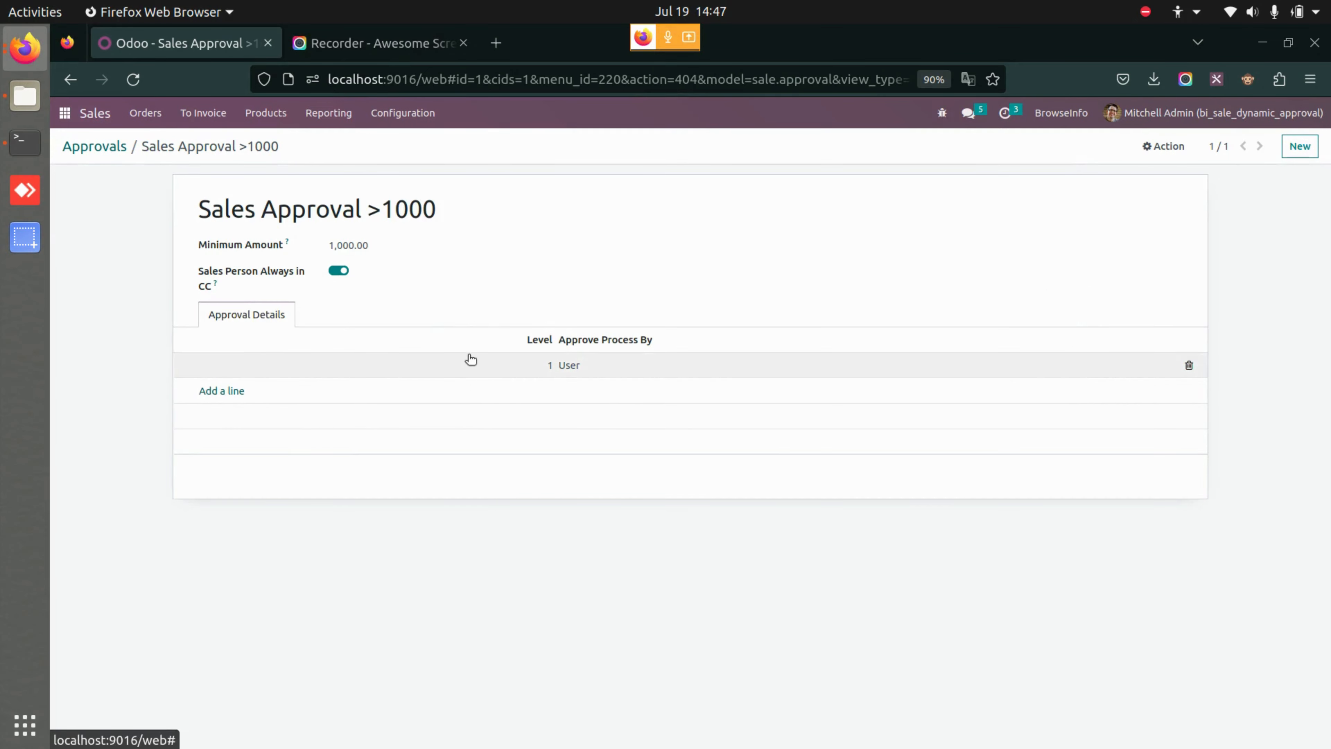
- Review the existing level 1 User approval line, then save the line and the approval record
left_click(472, 367)
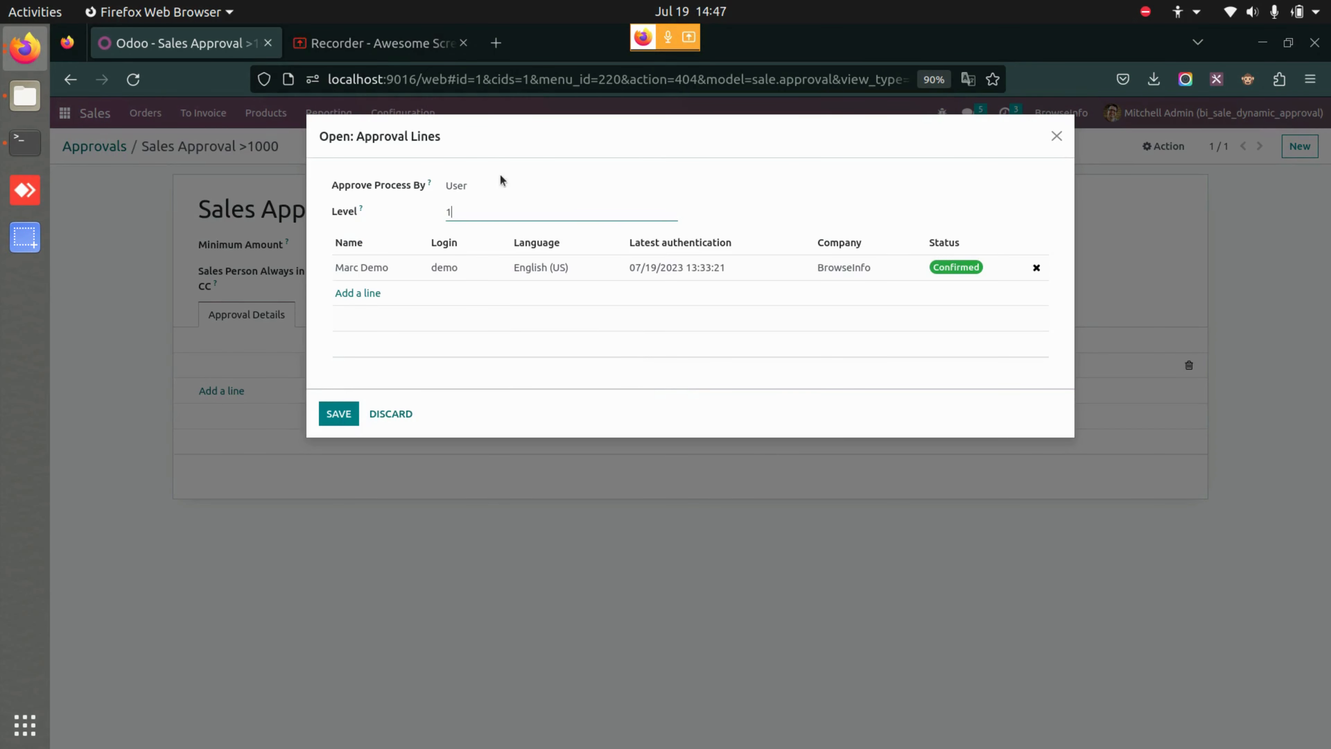
left_click(502, 187)
left_click(502, 187)
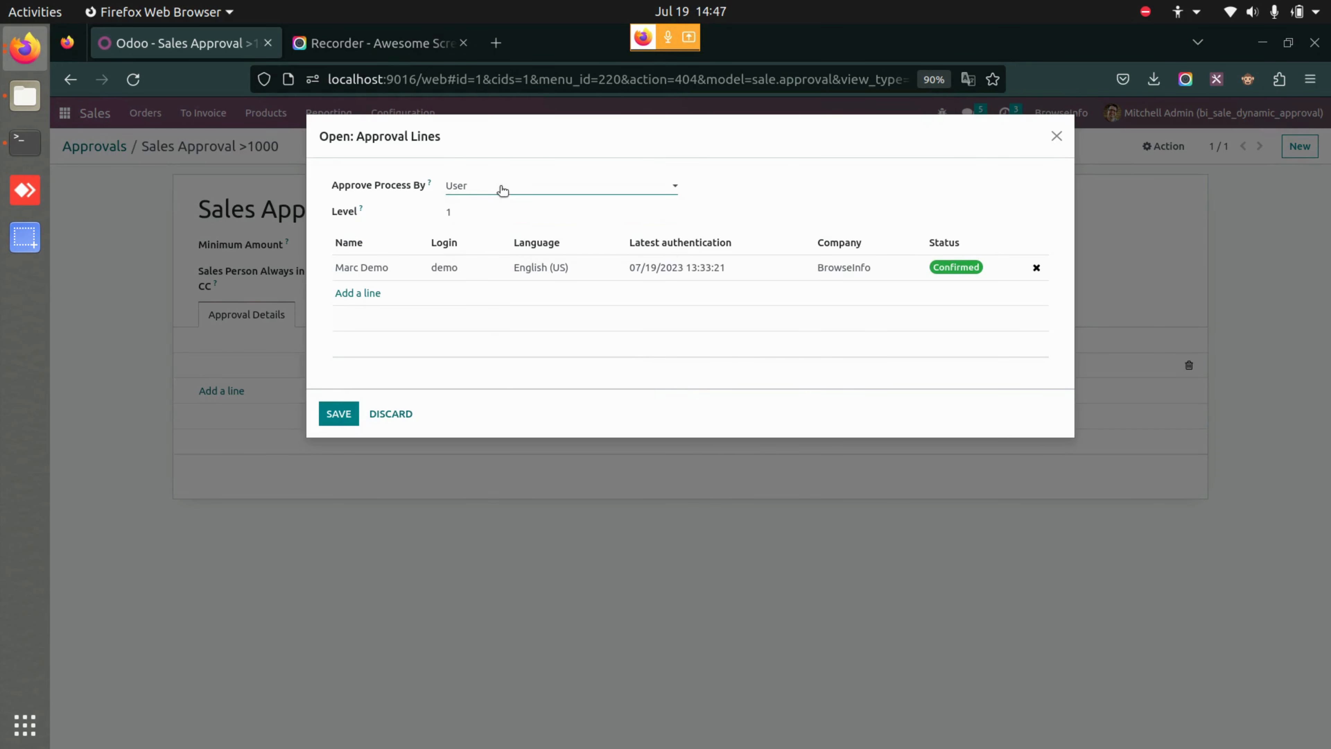
left_click(523, 210)
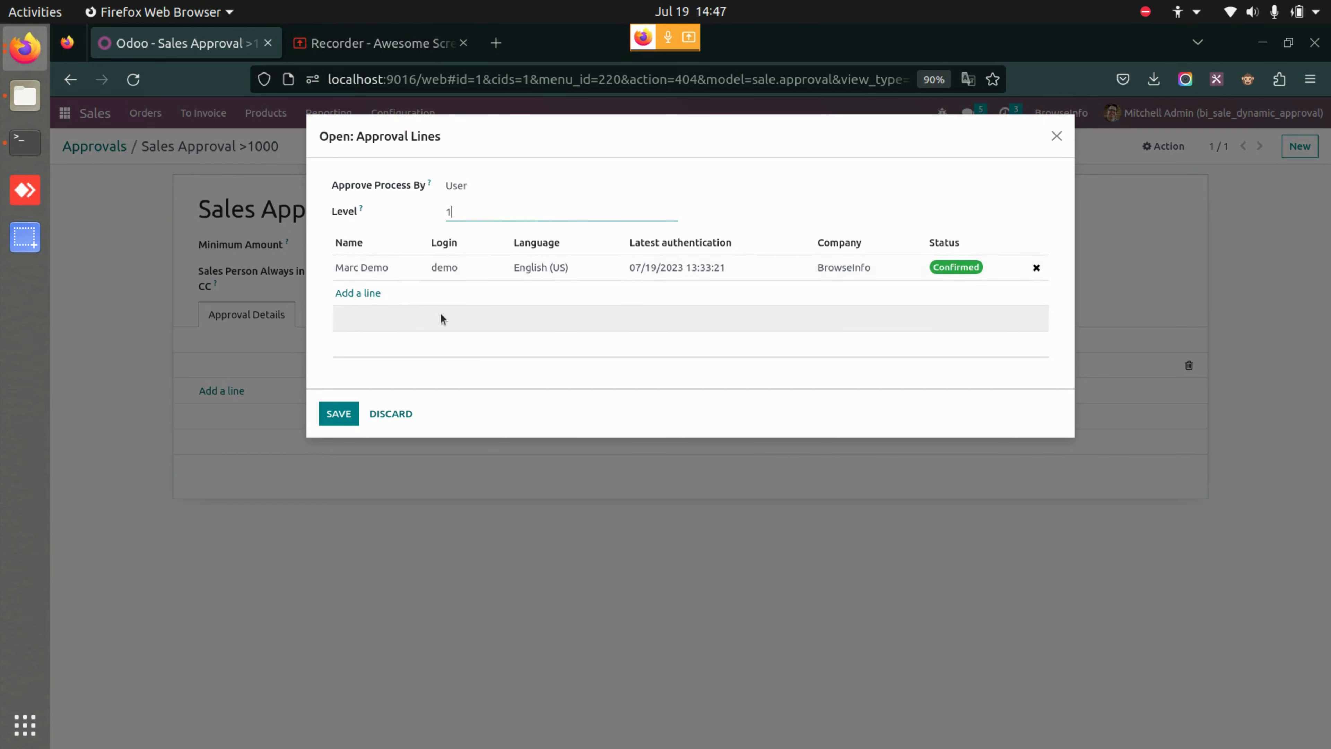
left_click(339, 414)
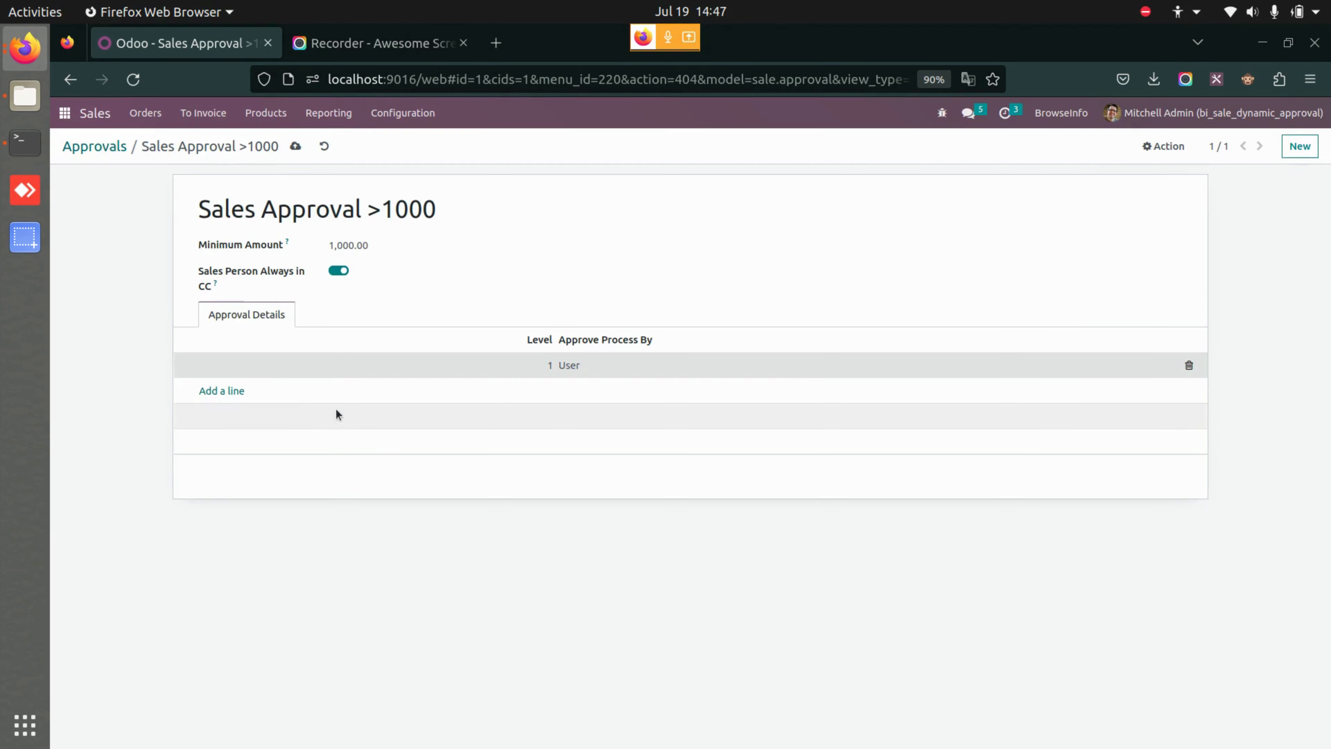
left_click(296, 147)
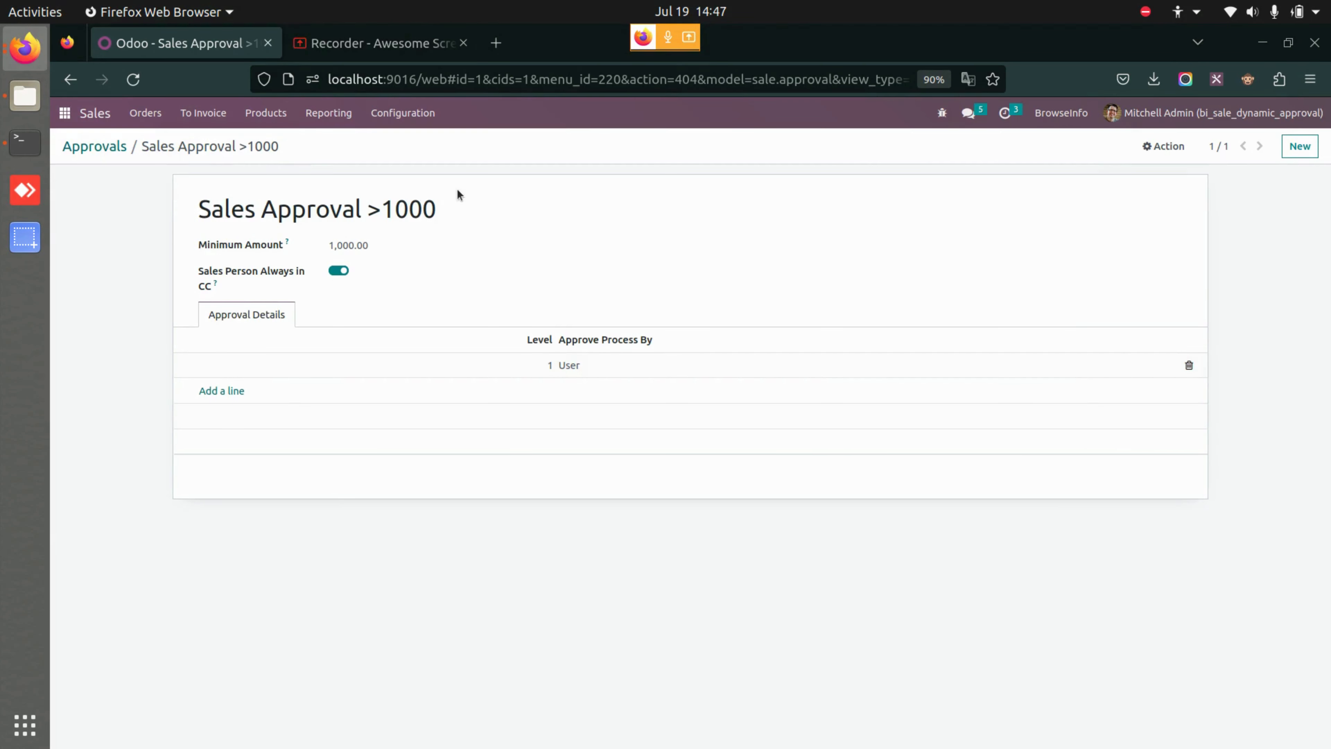
- Open the Quotations list and arrange its window side by side with the private browsing Odoo window
left_click(203, 113)
mouse_move(150, 120)
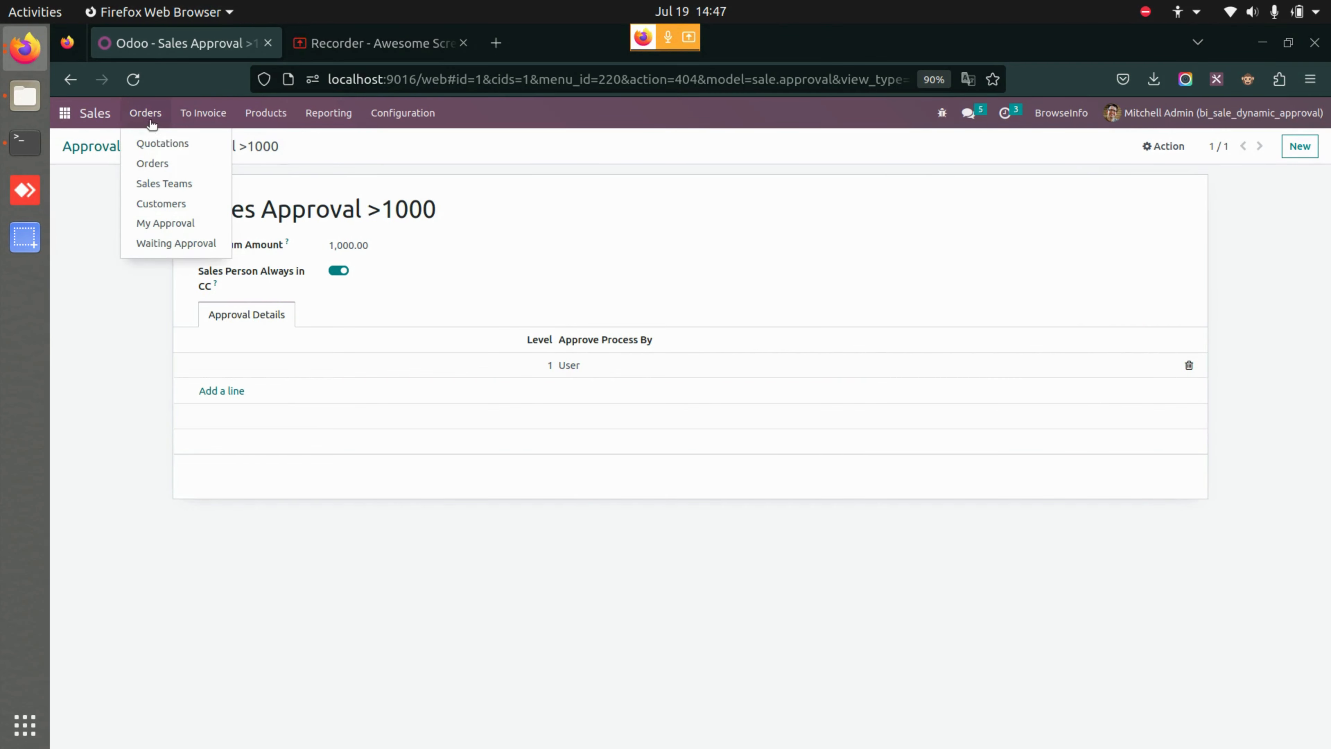
left_click(170, 143)
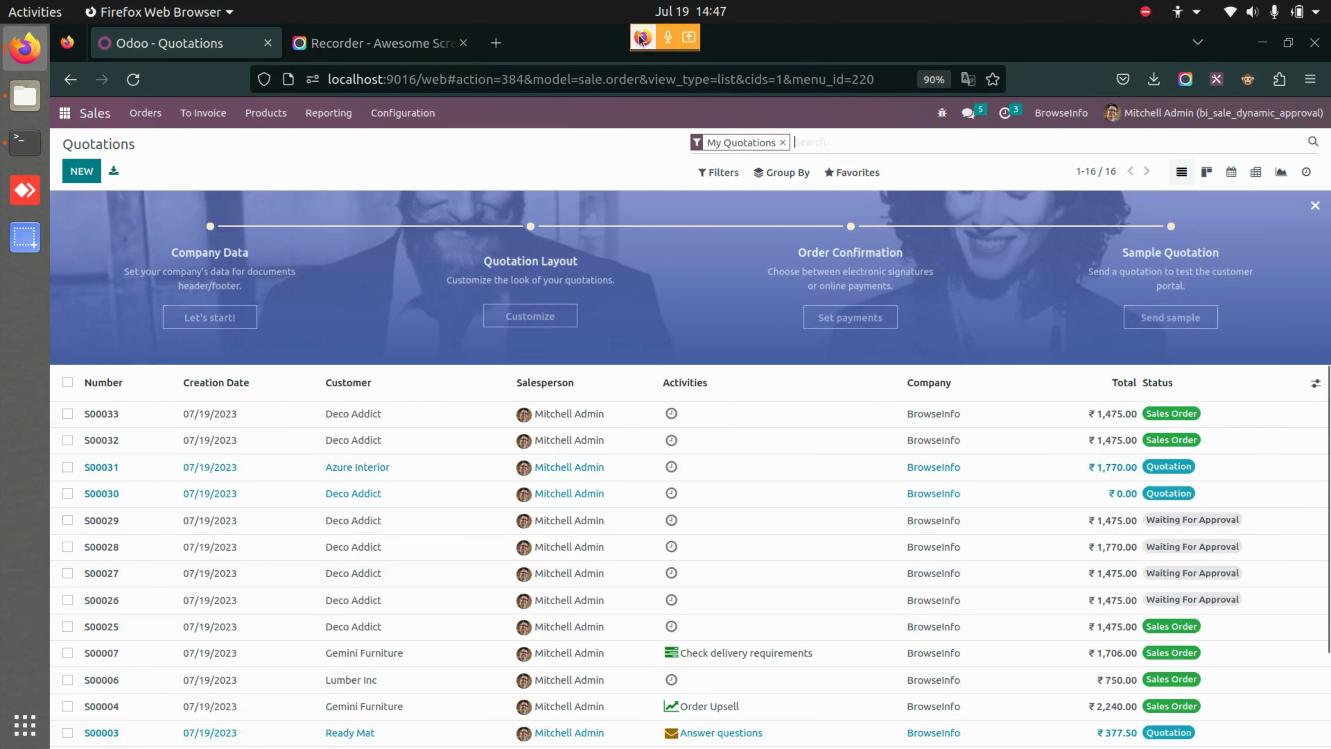
left_click_drag(639, 38, 912, 90)
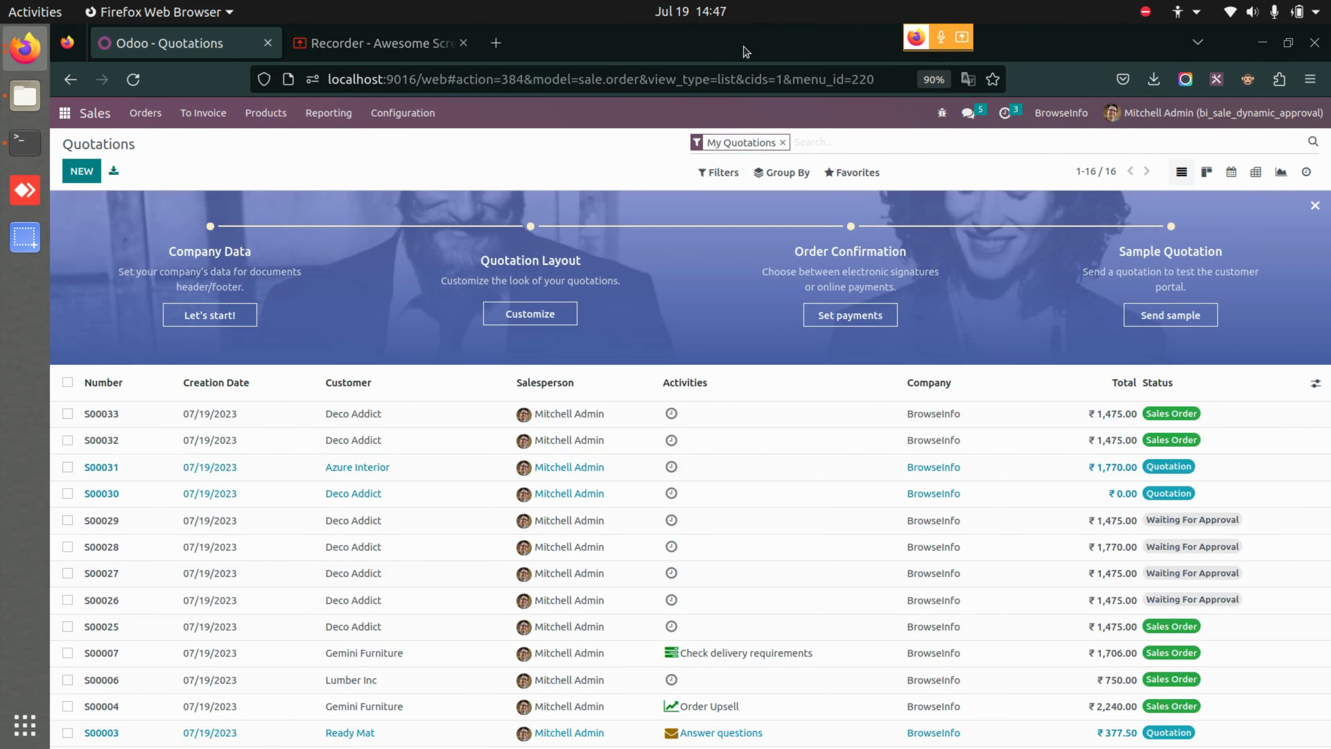
left_click_drag(745, 49, 5, 687)
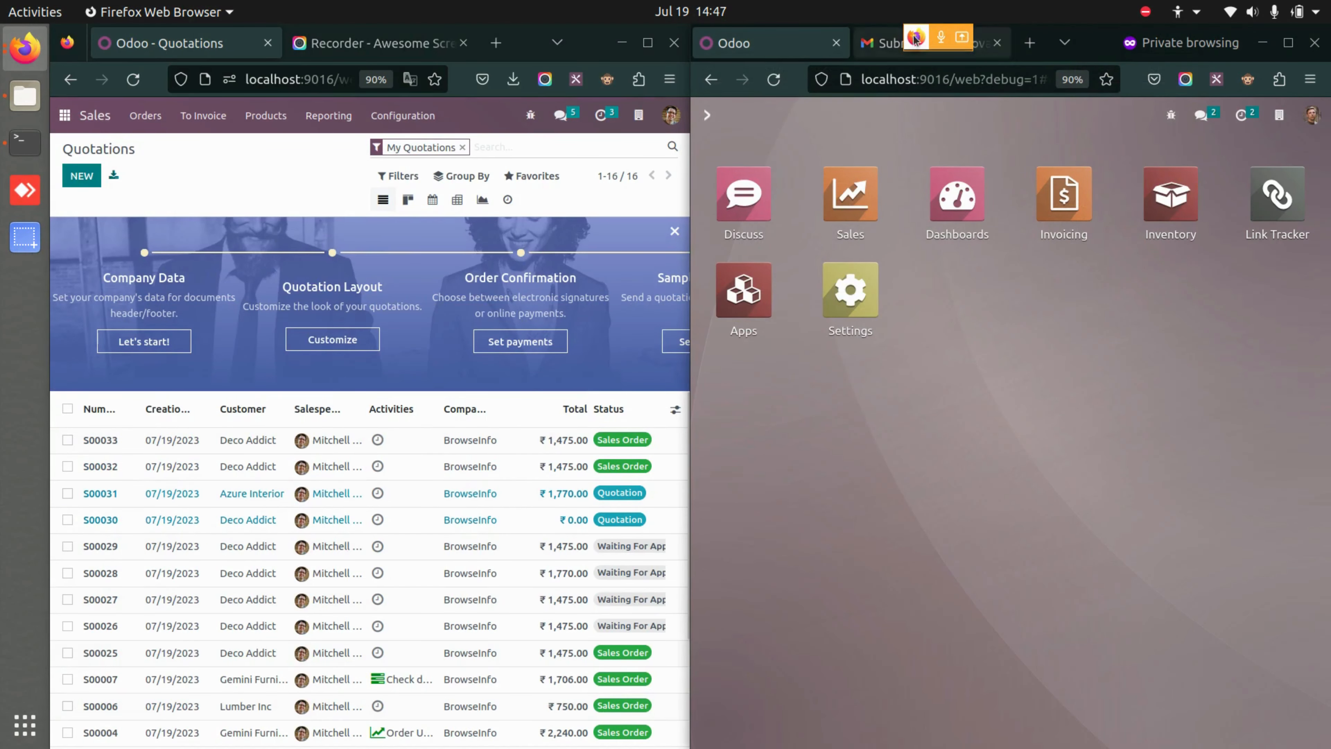
left_click_drag(915, 38, 1175, 38)
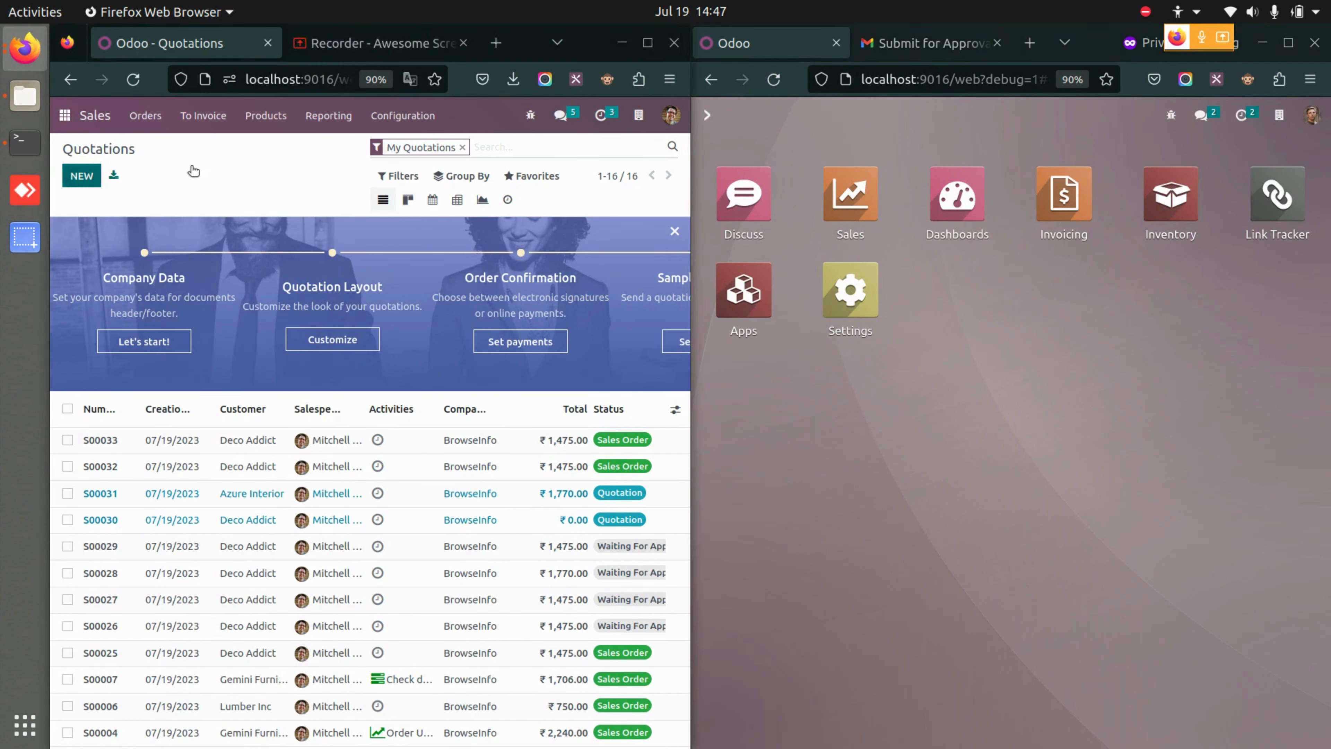
- Create a new quotation for the customer Deco Addict
left_click(82, 176)
left_click(304, 314)
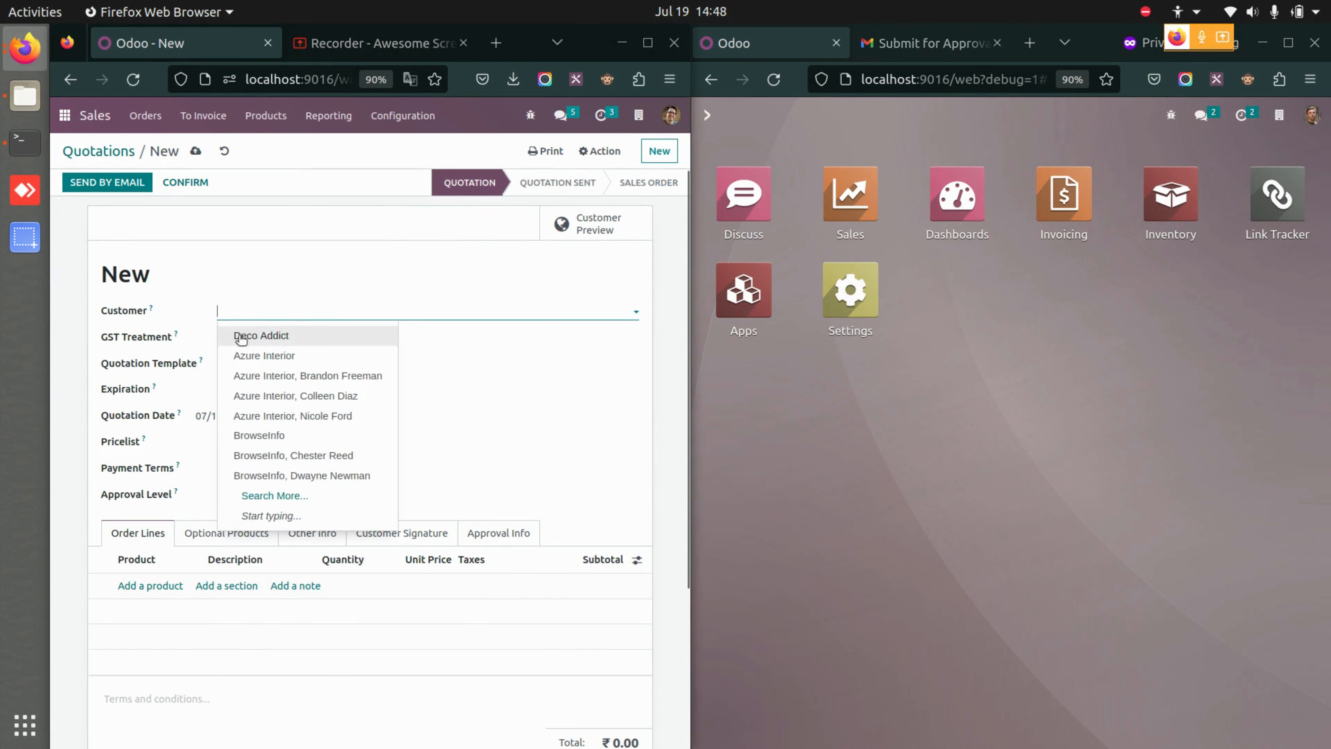
left_click(278, 336)
- Add the product [FURN_6666] Acoustic Bloc Screens to the quotation's order lines with a quantity of 5
scroll(228, 525, "down", 3)
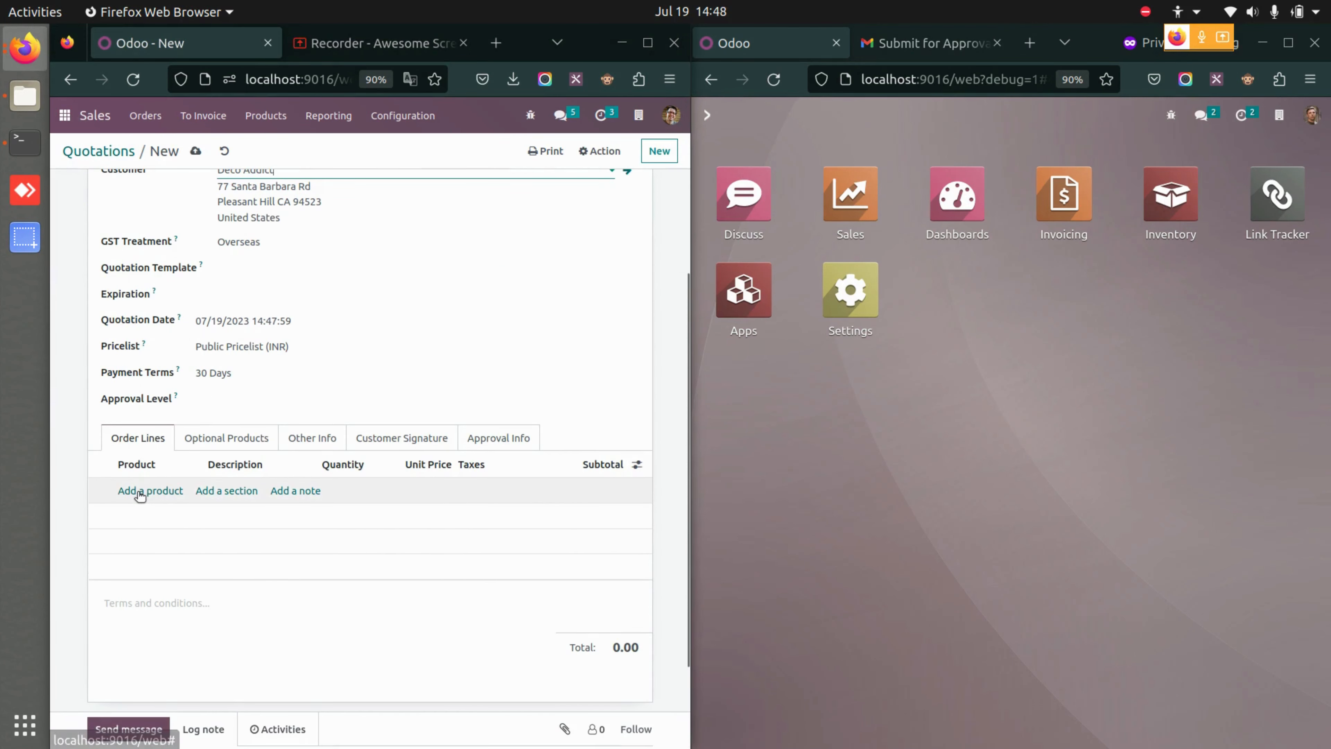
left_click(135, 490)
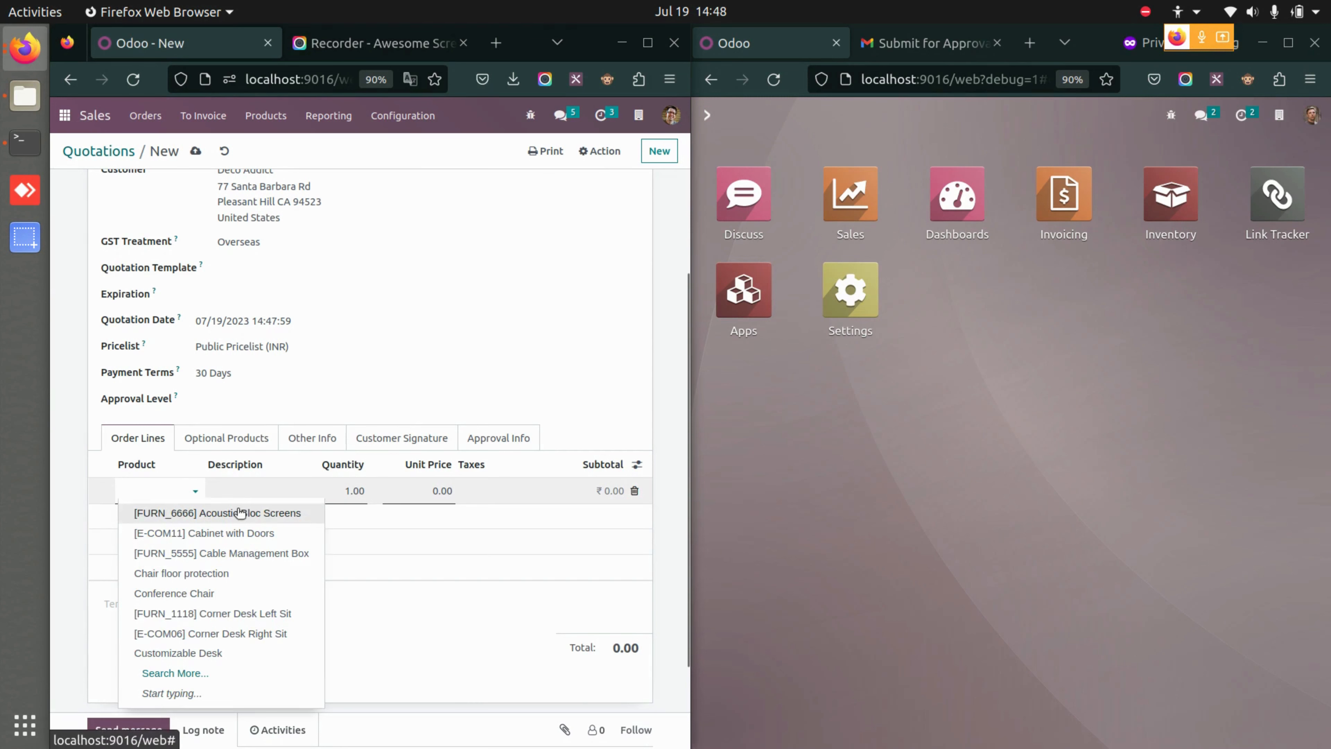
left_click(236, 513)
scroll(425, 661, "down", 3)
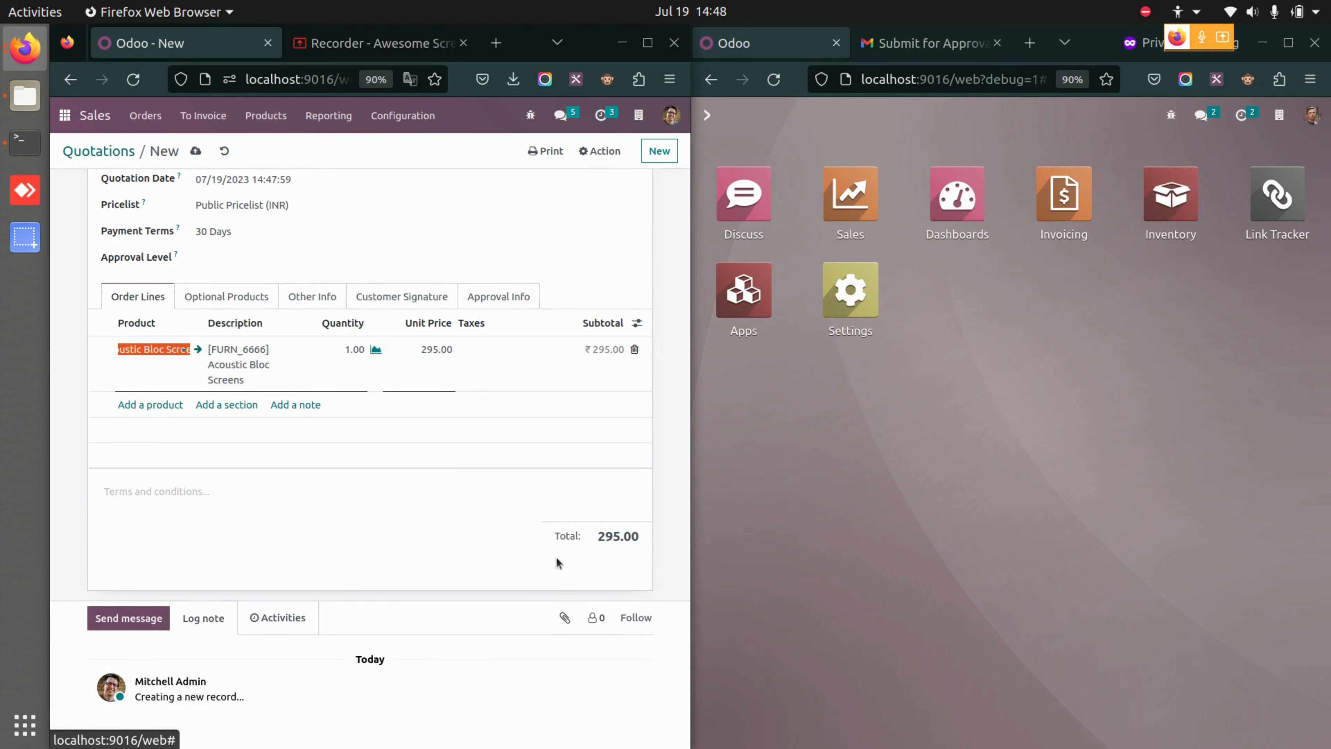
left_click(346, 365)
type("5")
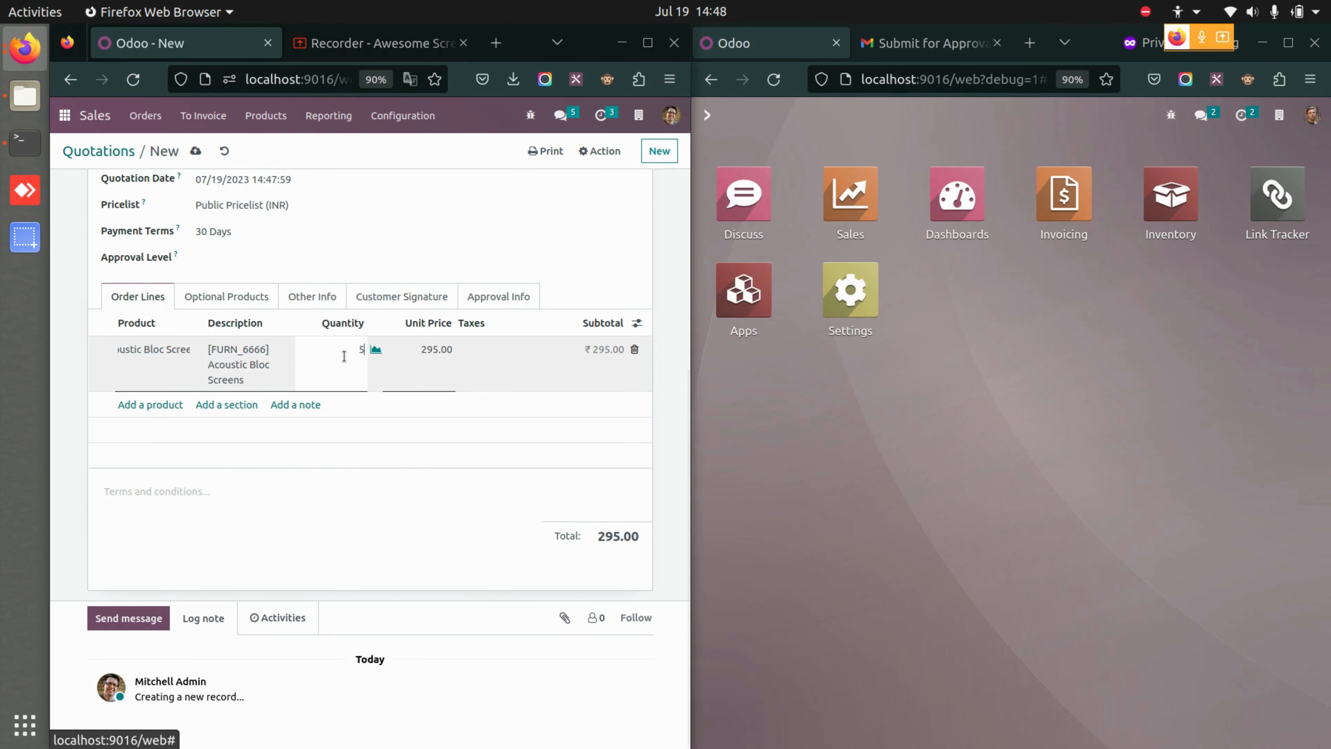
left_click(494, 544)
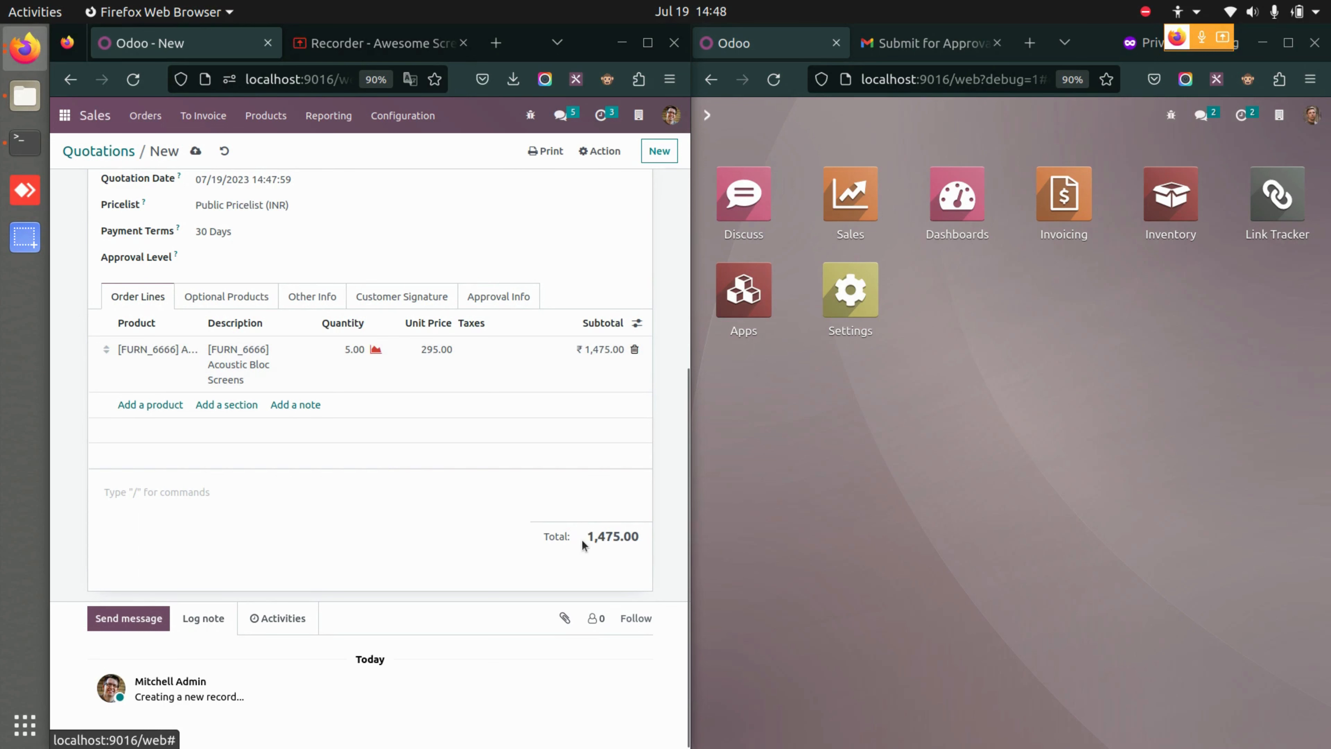
- Save the new quotation, confirm it, and check its status log
scroll(404, 529, "up", 5)
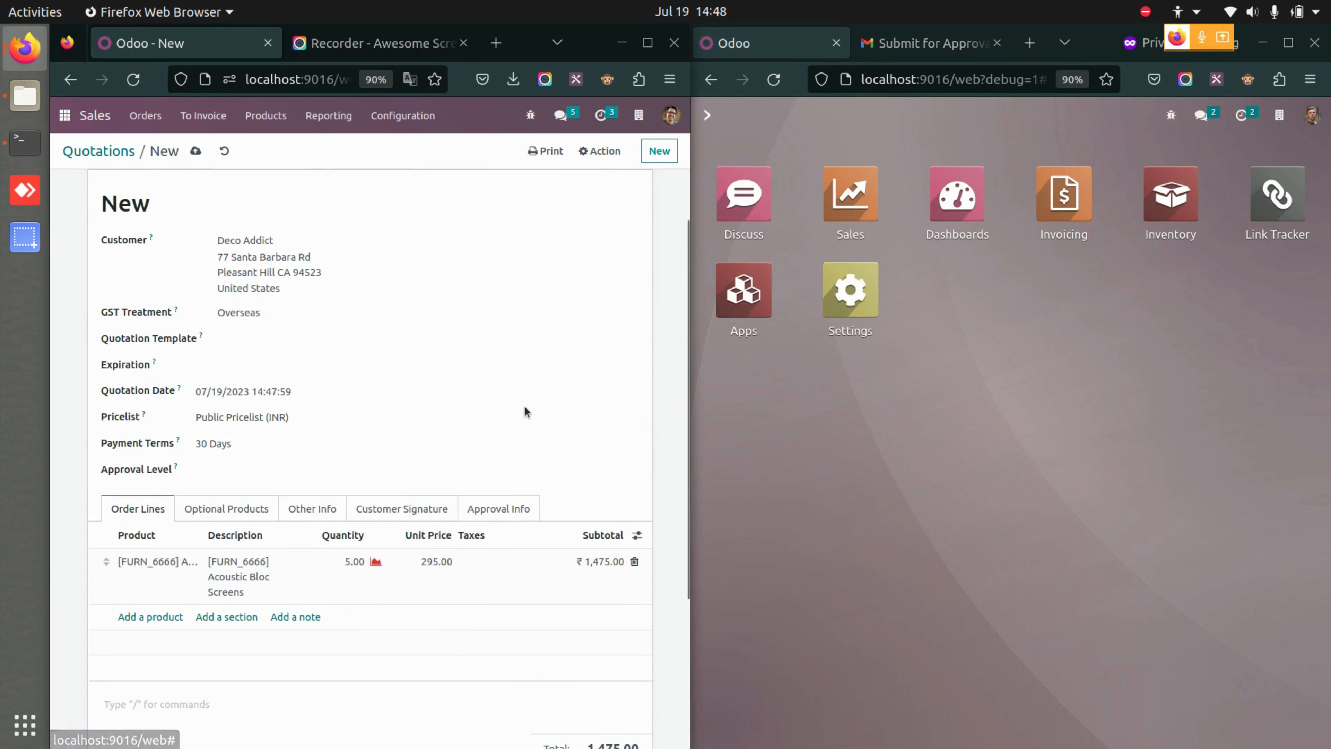
scroll(524, 406, "down", 5)
scroll(441, 314, "up", 5)
scroll(441, 314, "down", 5)
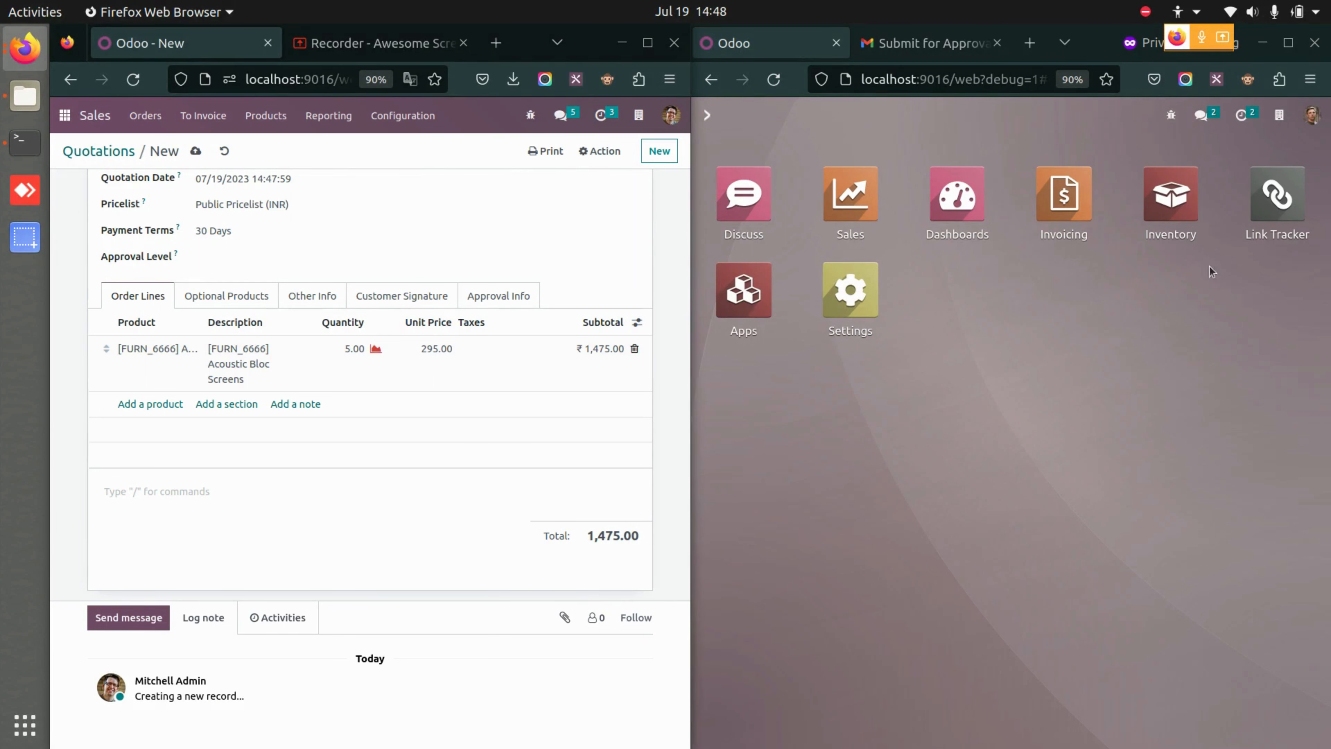
scroll(432, 268, "up", 5)
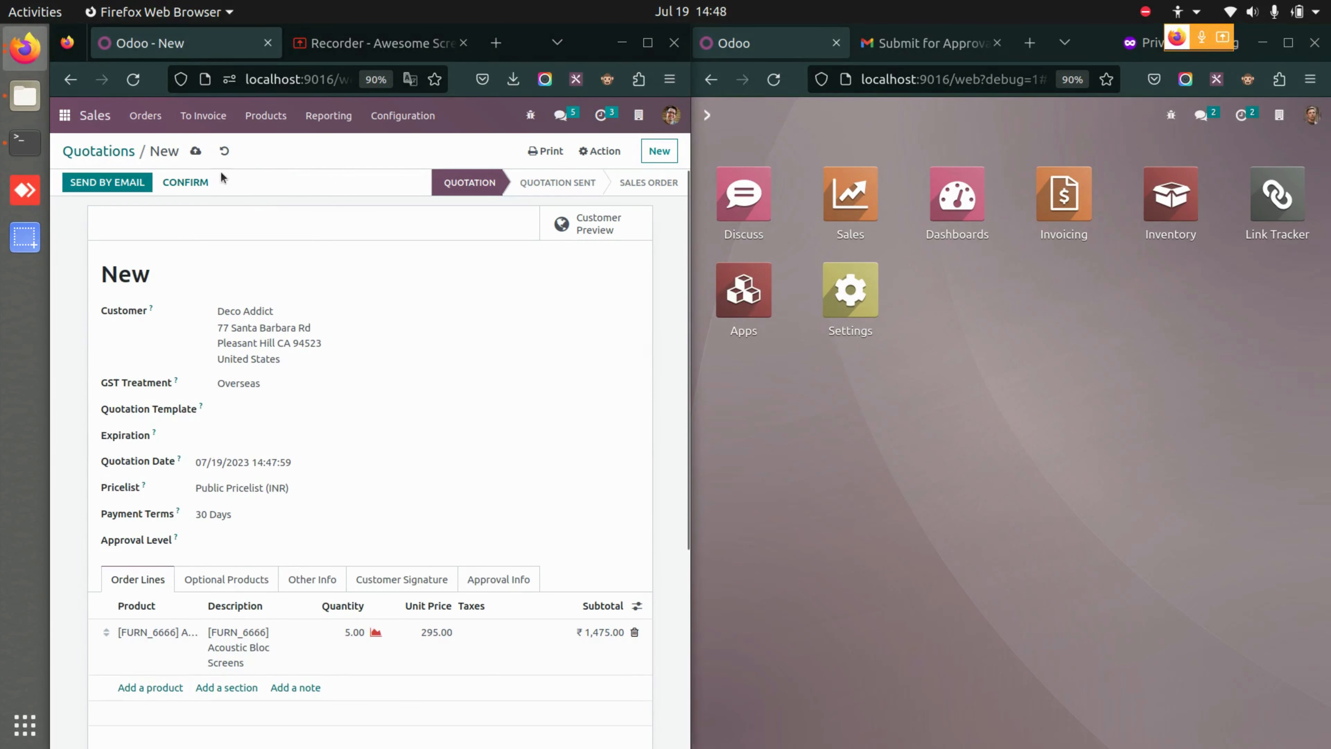
left_click(195, 151)
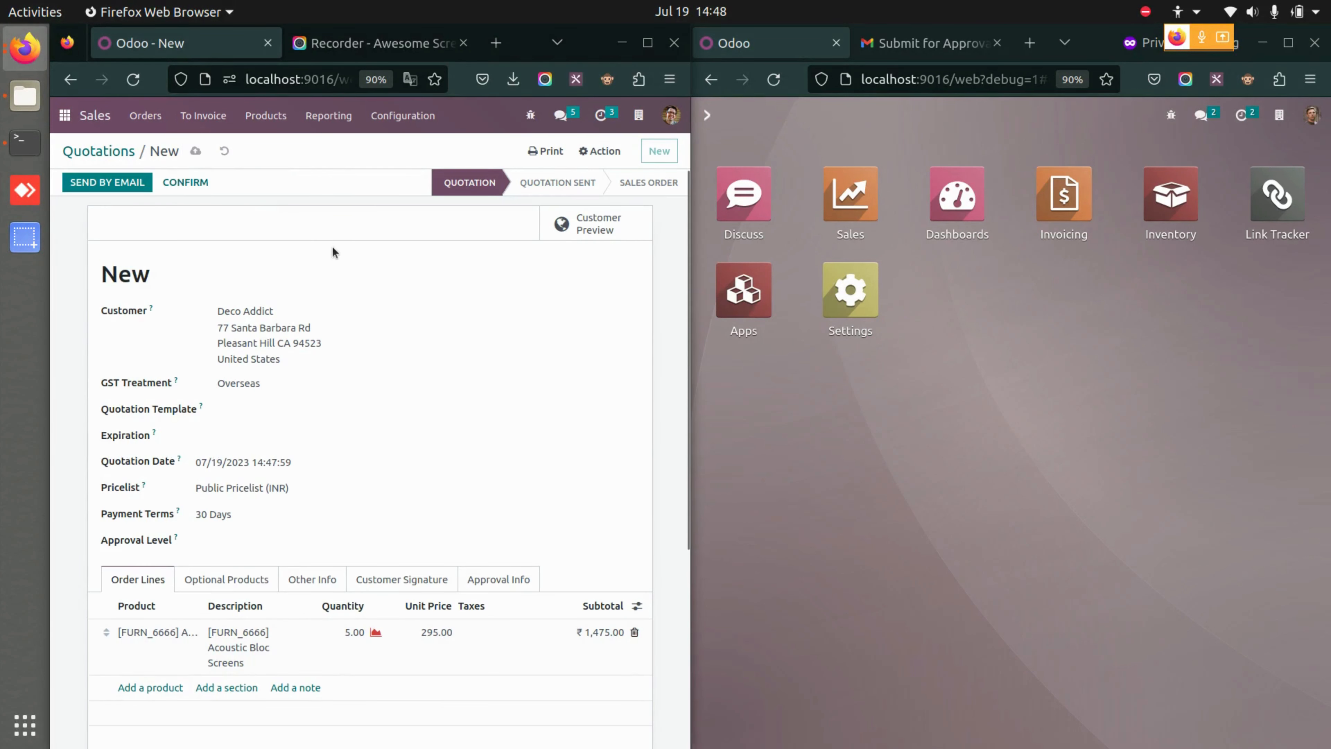
left_click(188, 183)
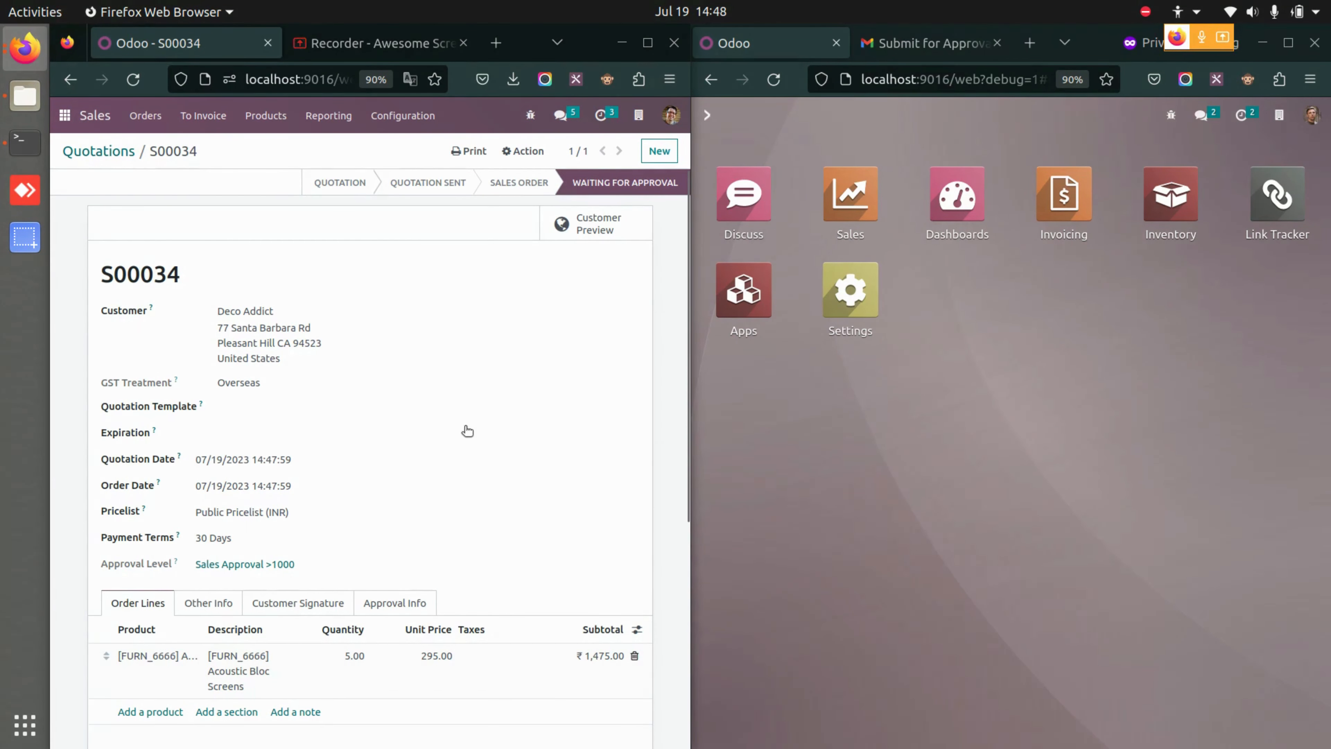
scroll(467, 431, "down", 5)
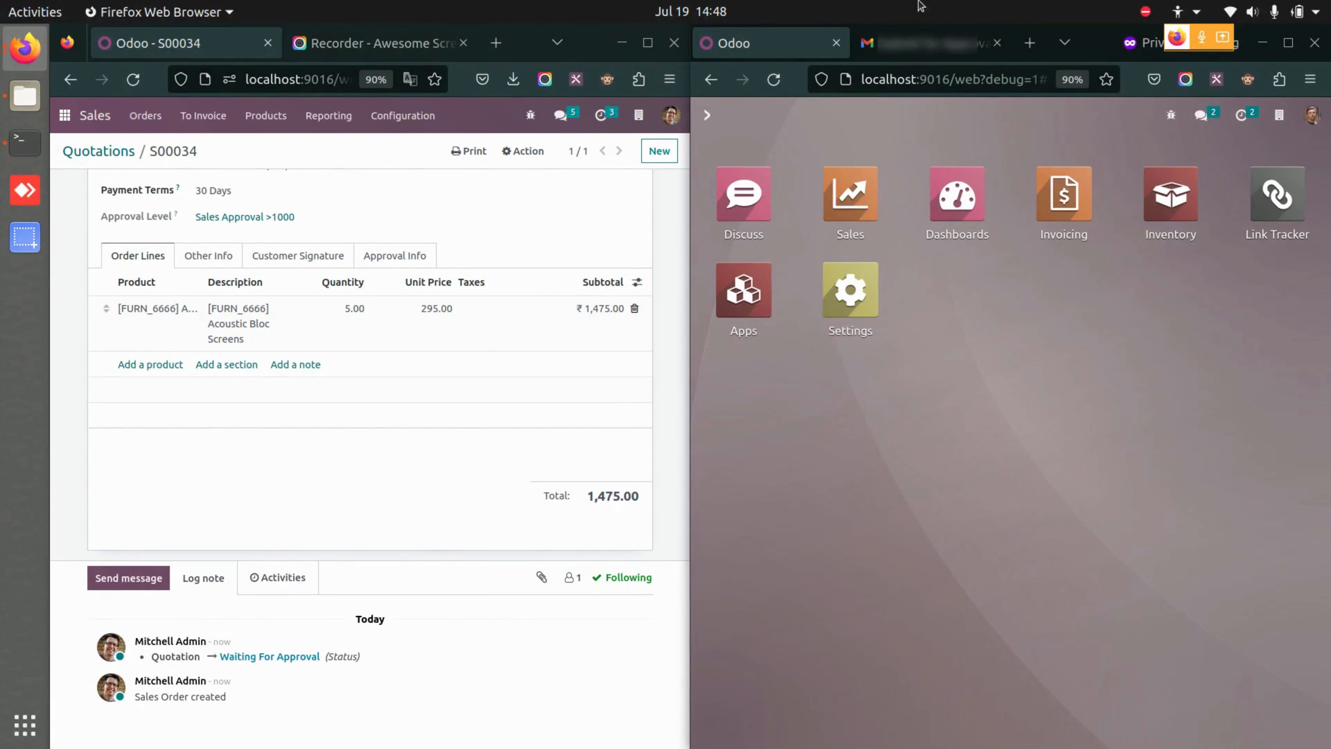
- Switch to Gmail in the private browsing window and open the newest Submit for Approval email from the inbox
left_click(931, 47)
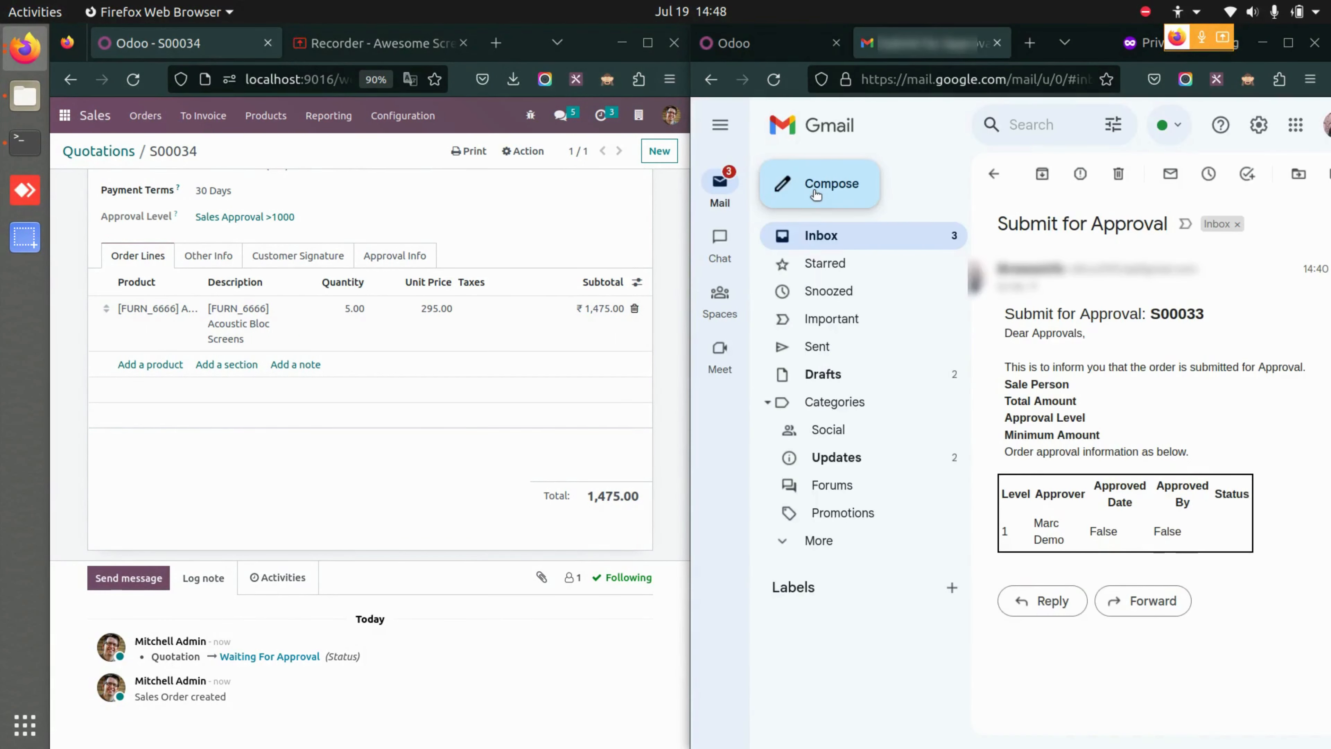
left_click(996, 176)
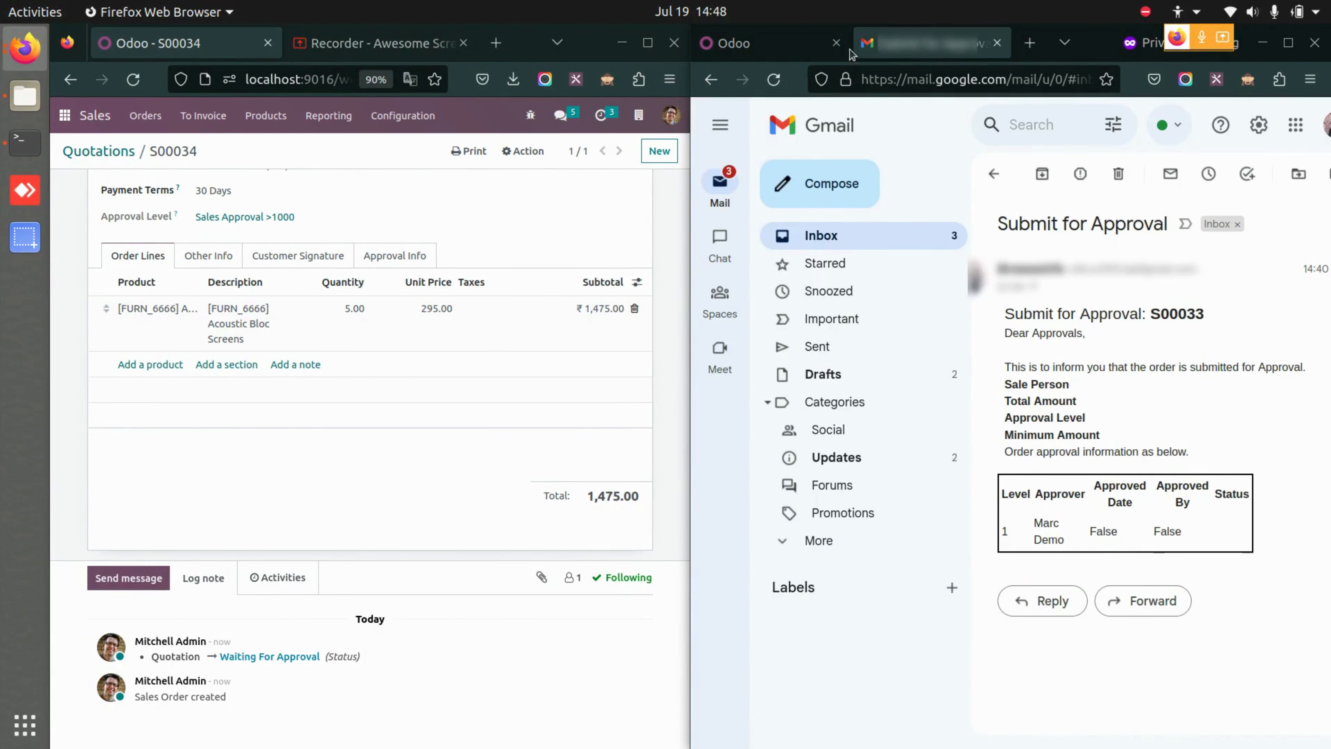
left_click(800, 50)
left_click(931, 45)
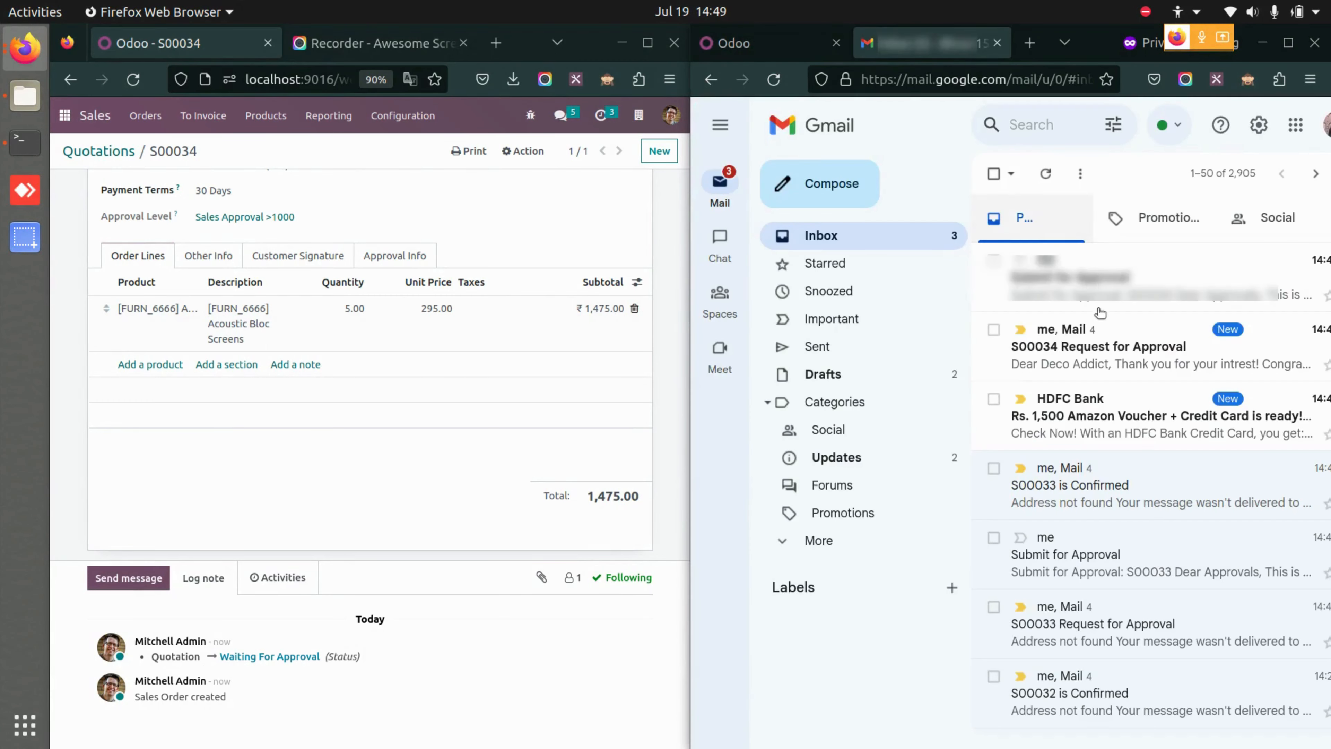
left_click(1162, 308)
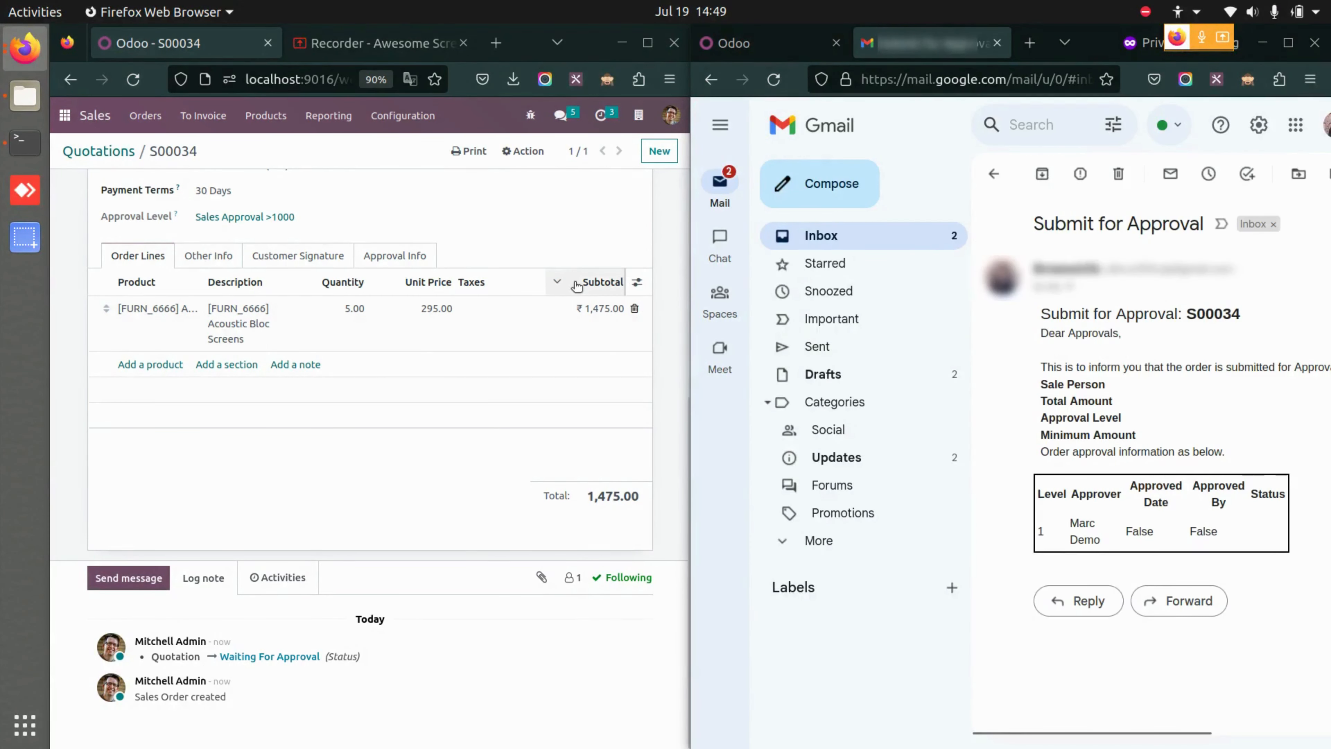
- Compare the quotation number with the one in the approval email and read the email's order approval details
scroll(158, 294, "up", 5)
double_click(167, 275)
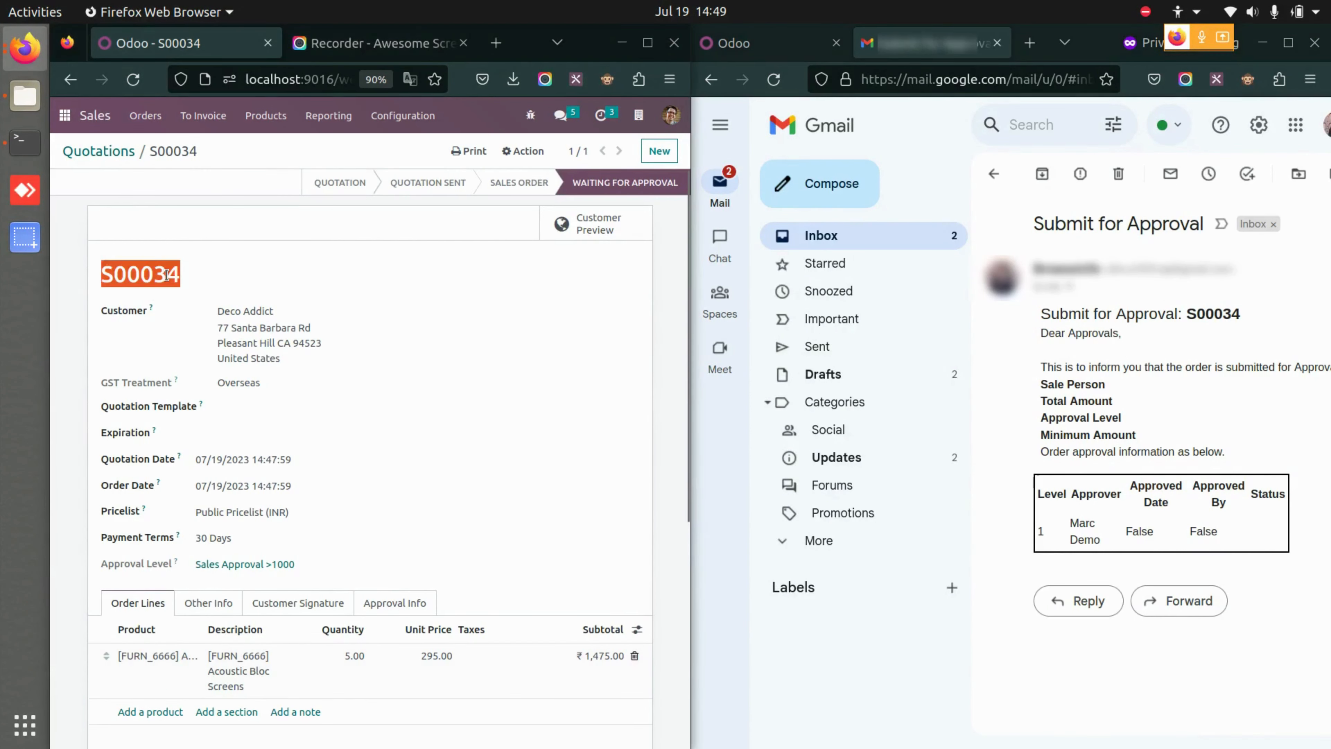
left_click(276, 275)
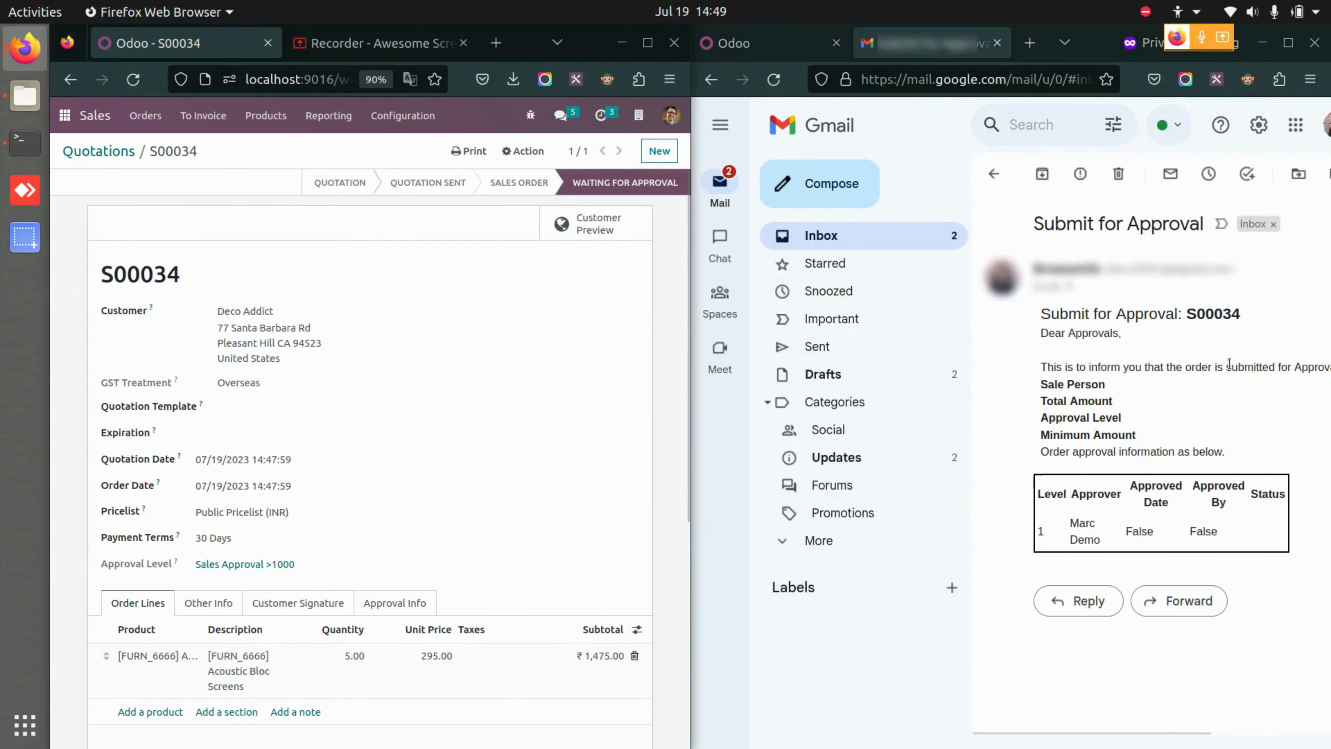
scroll(1193, 359, "right", 1)
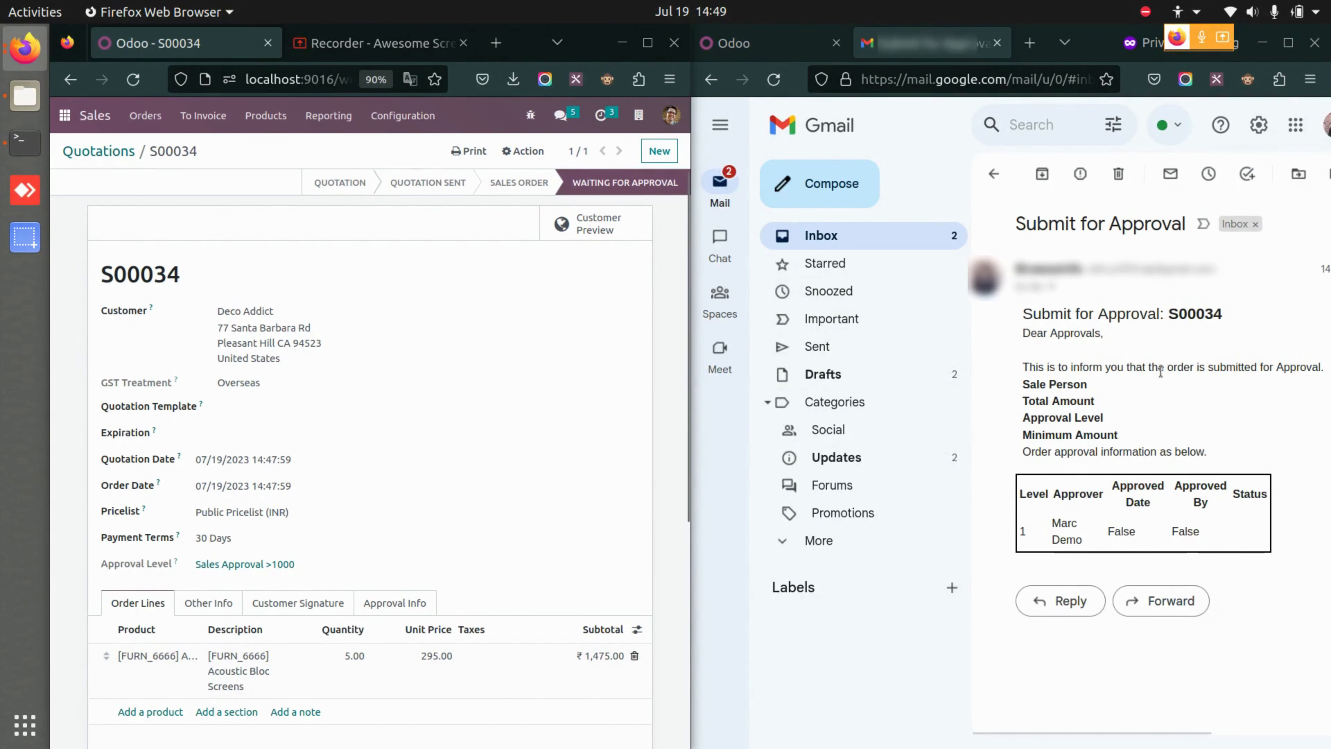
- Switch to the approver's Odoo session and open the new Deco Addict order from the Waiting Approval orders in Sales
left_click(765, 43)
left_click(786, 115)
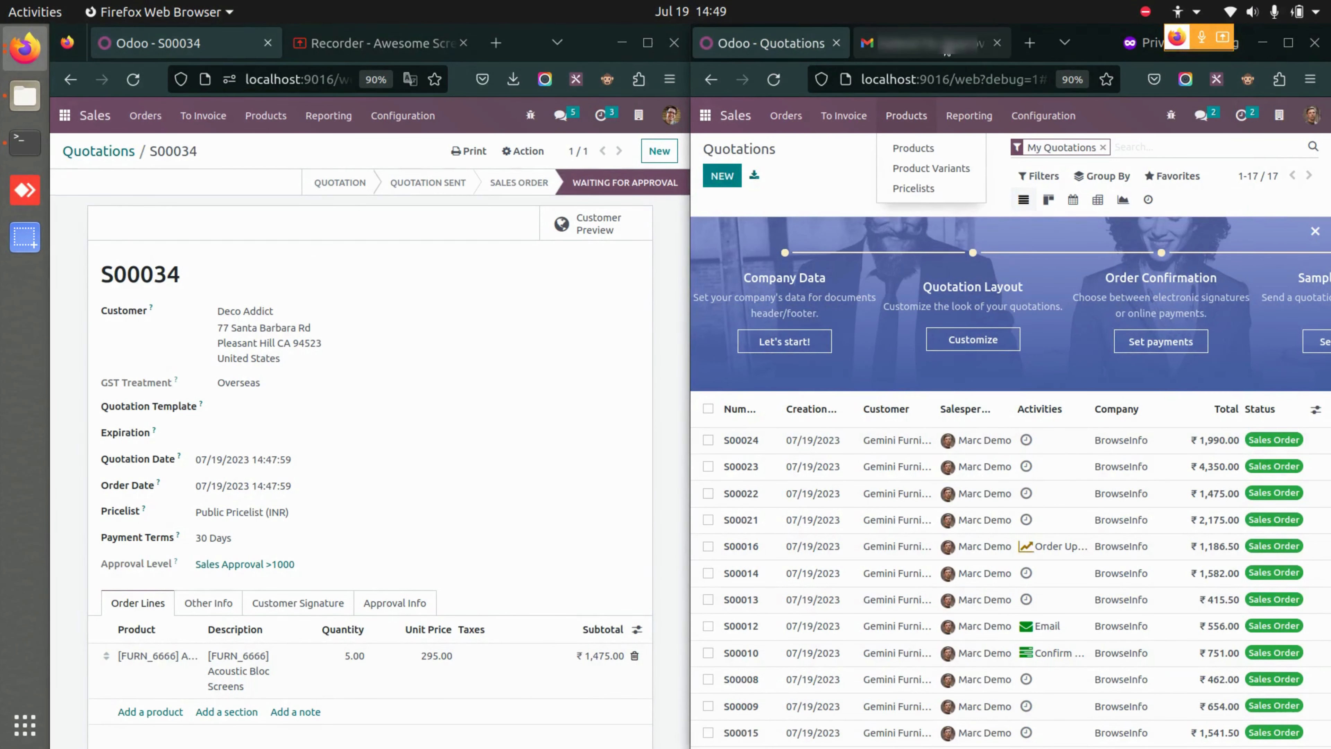
mouse_move(785, 121)
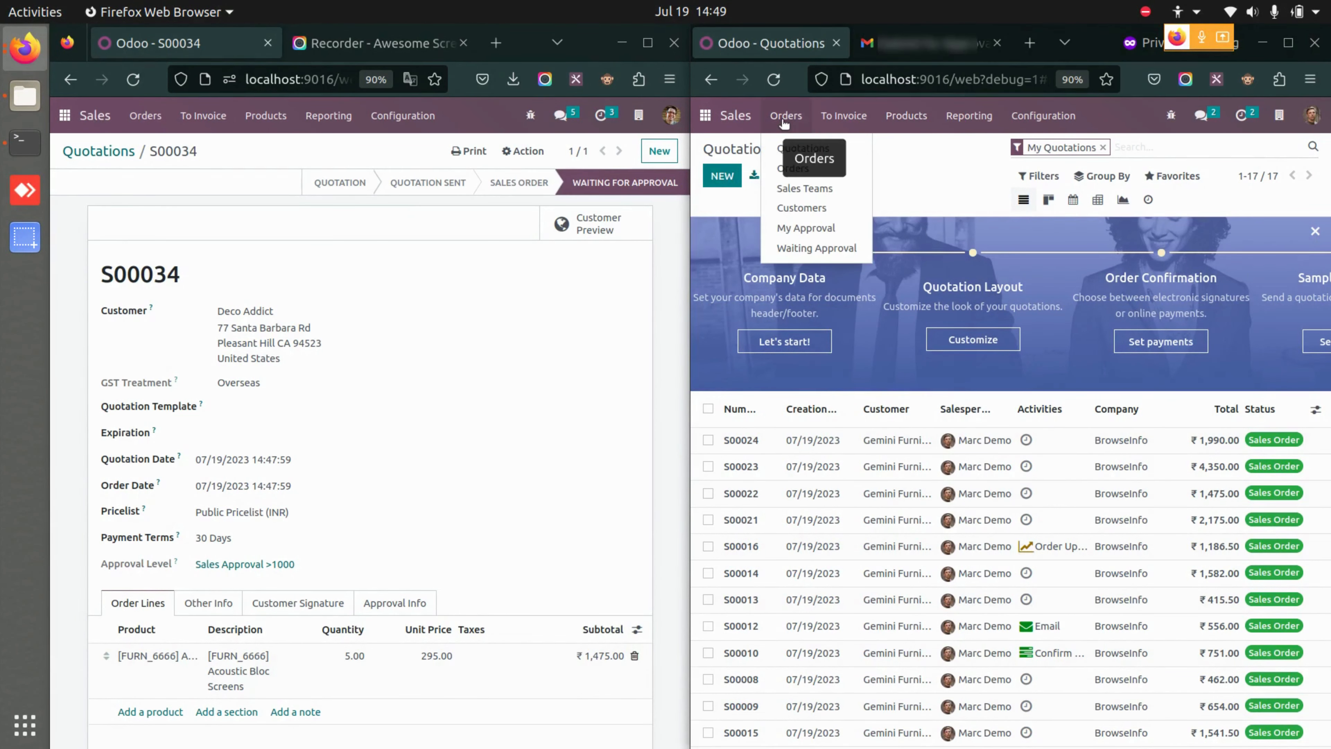
left_click(810, 249)
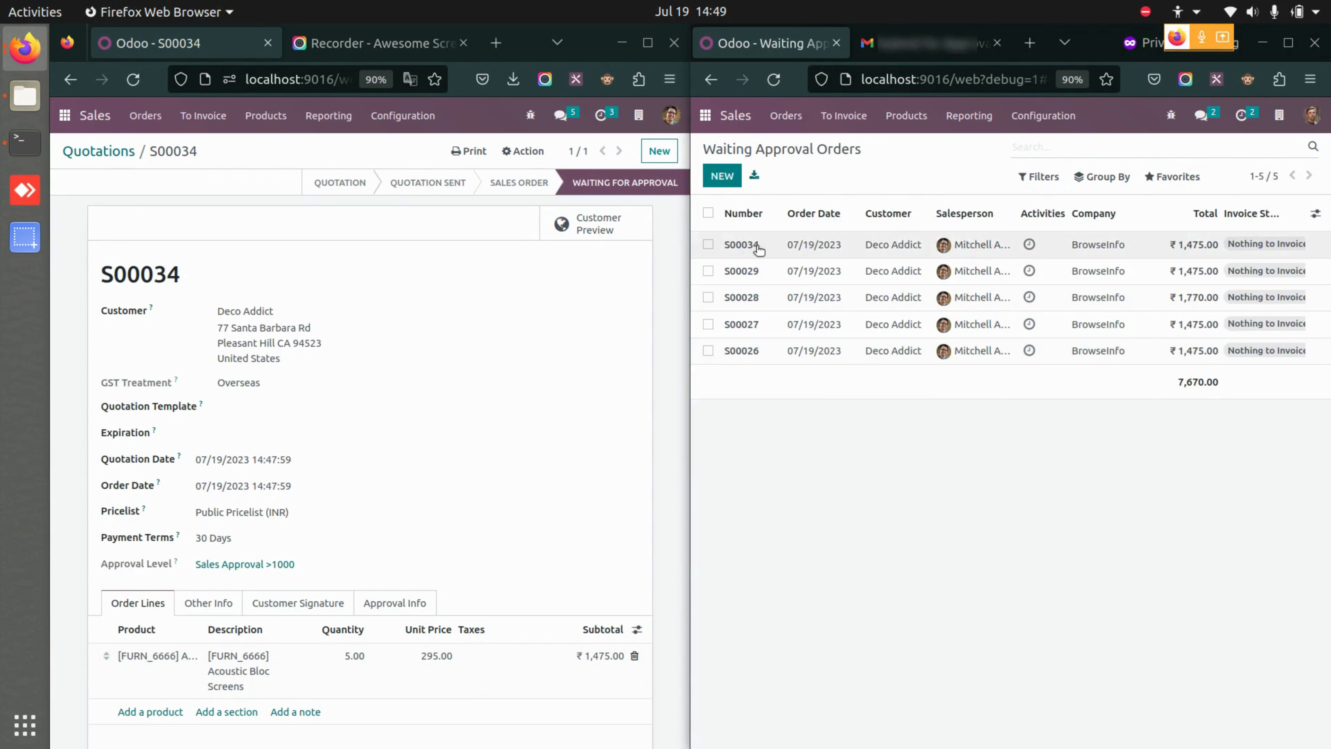
left_click(1026, 259)
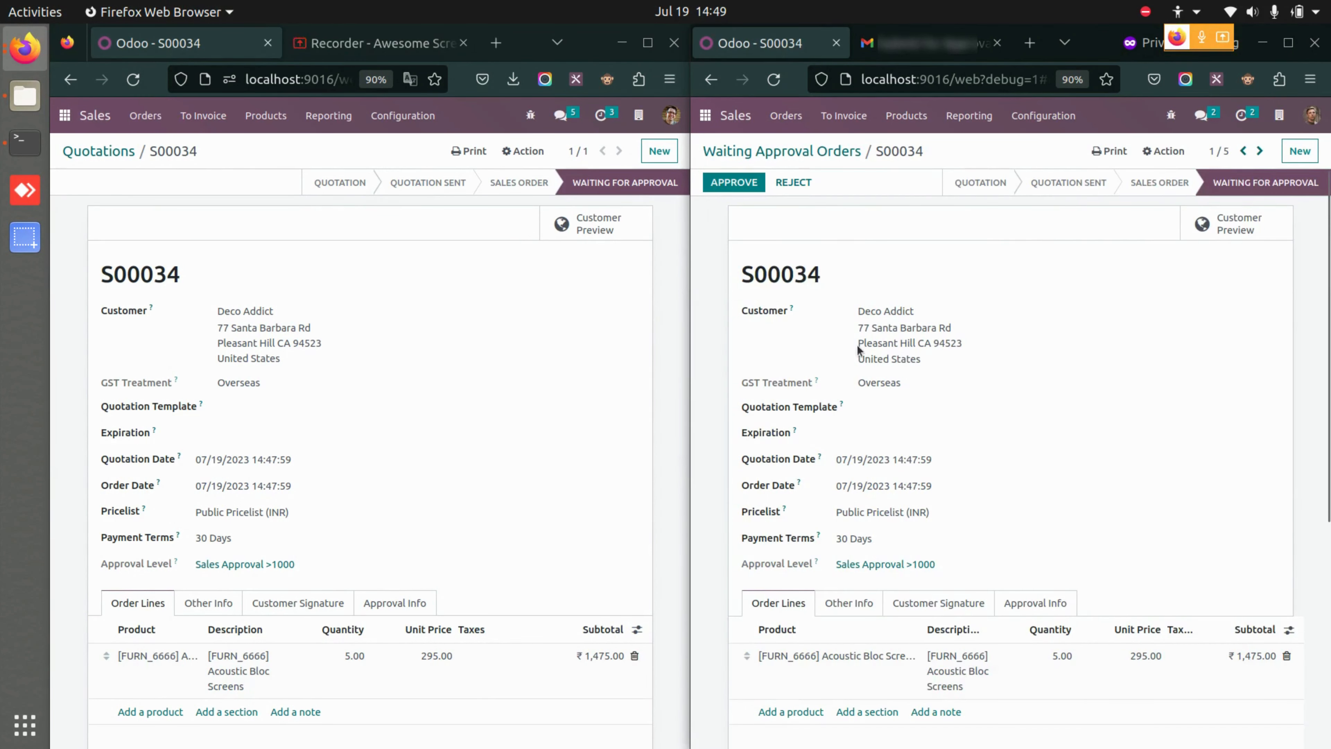
- Start rejecting the order with the rejection reason "Incorrect Amount", then cancel the rejection
scroll(862, 379, "down", 1)
scroll(862, 381, "up", 1)
left_click(794, 183)
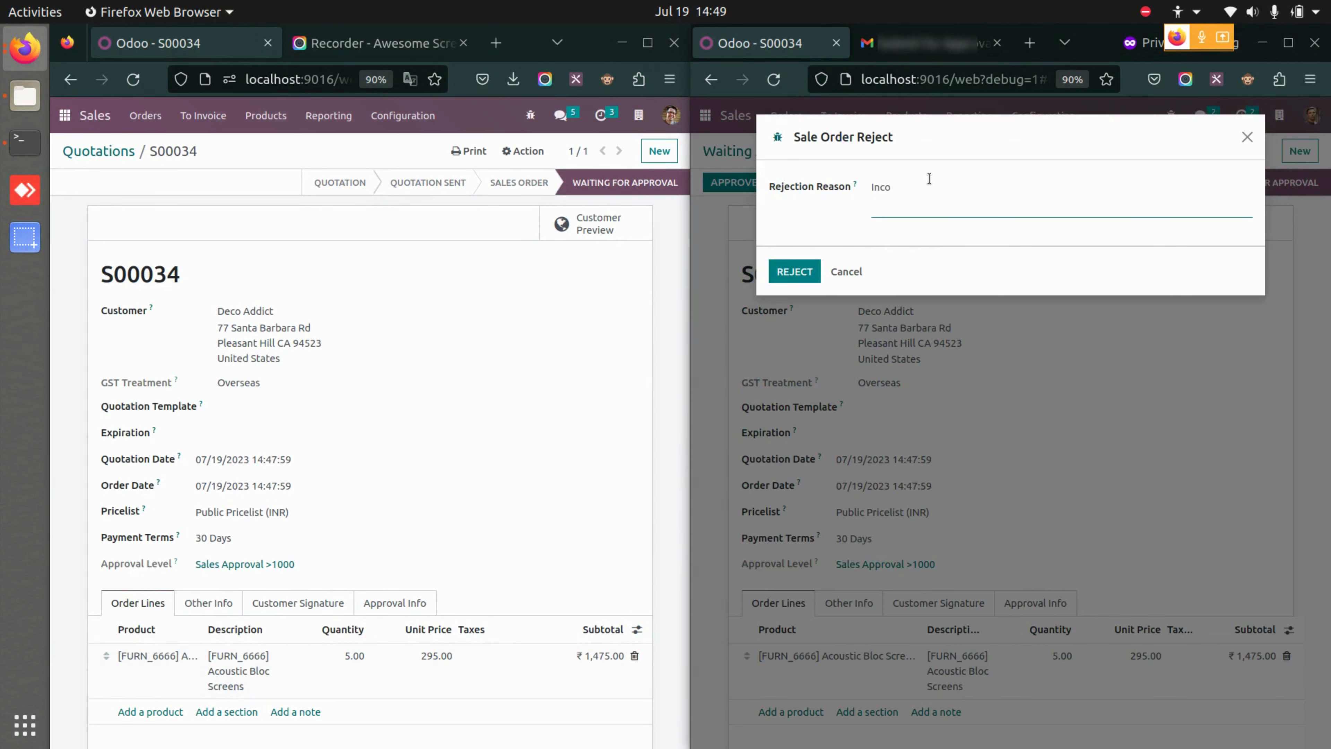
type("Incorrect Amount")
left_click(817, 262)
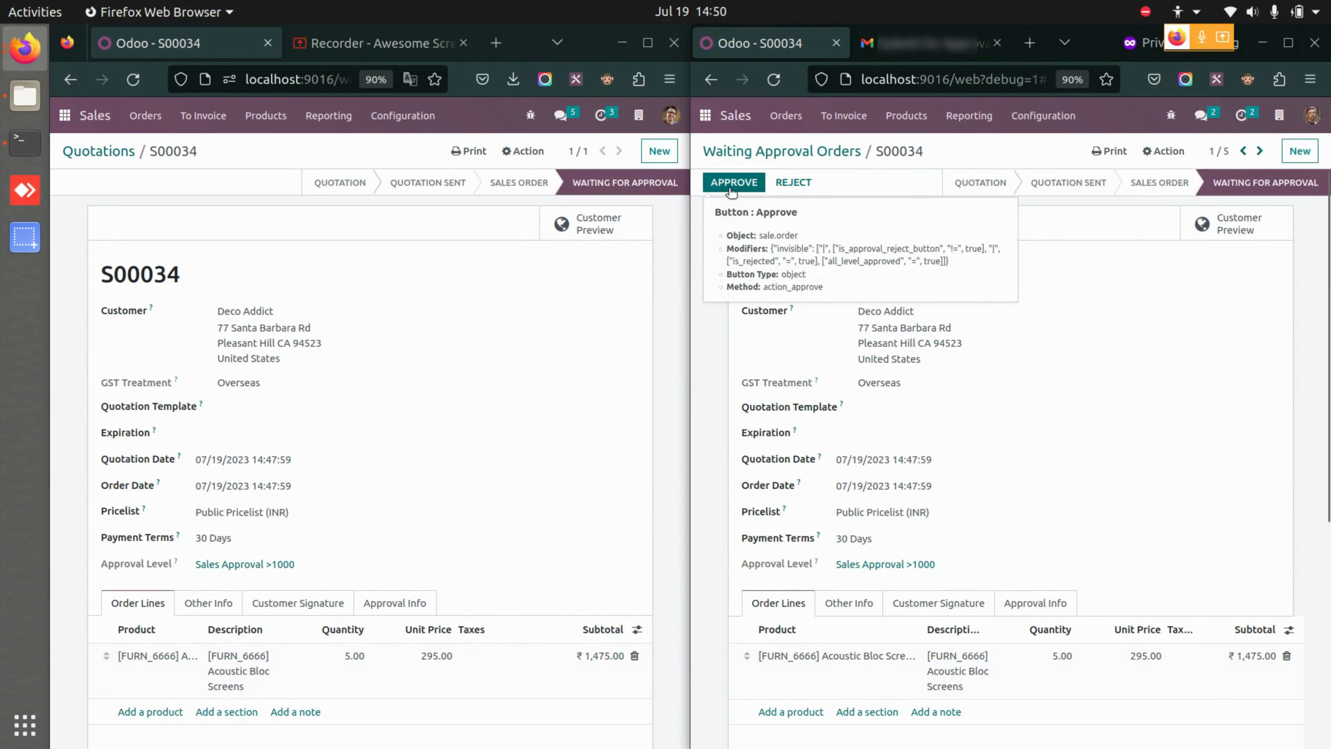
- Approve the order in the approver's session and reload the quotation in the salesperson's session
left_click(733, 184)
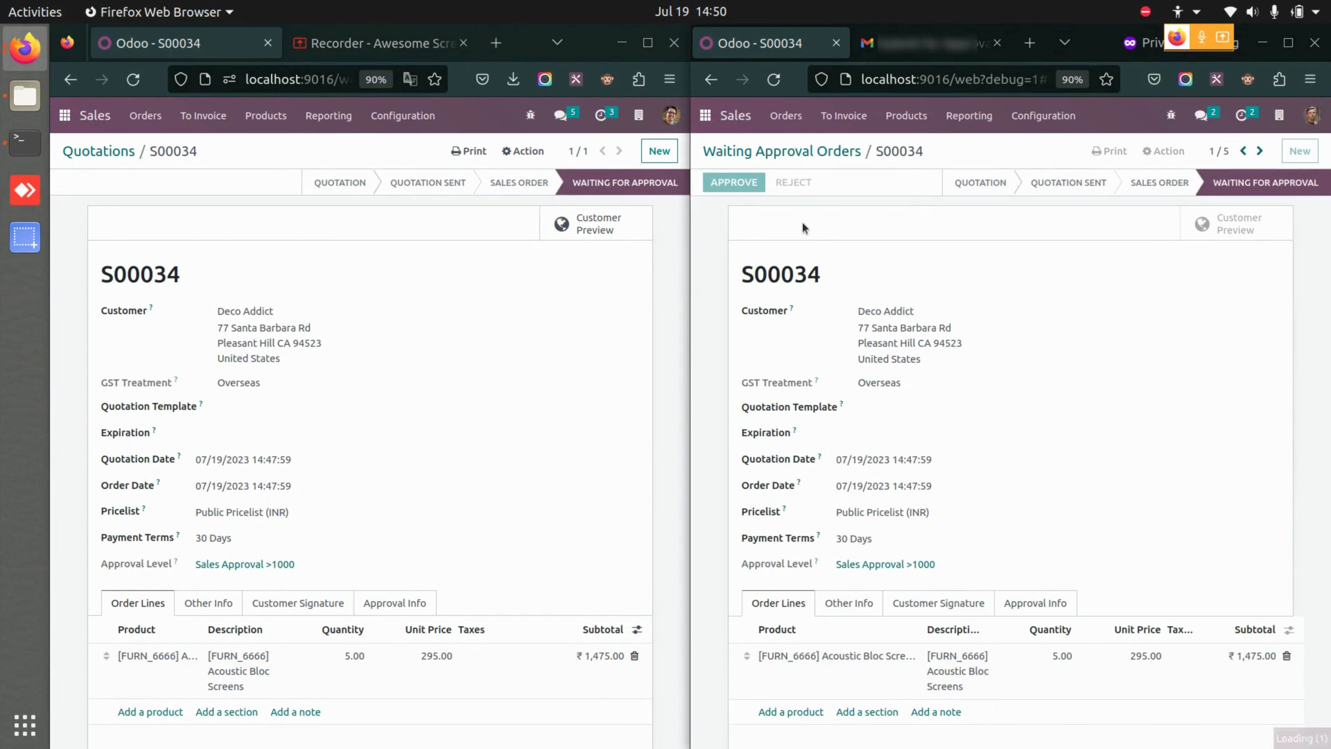
left_click(343, 259)
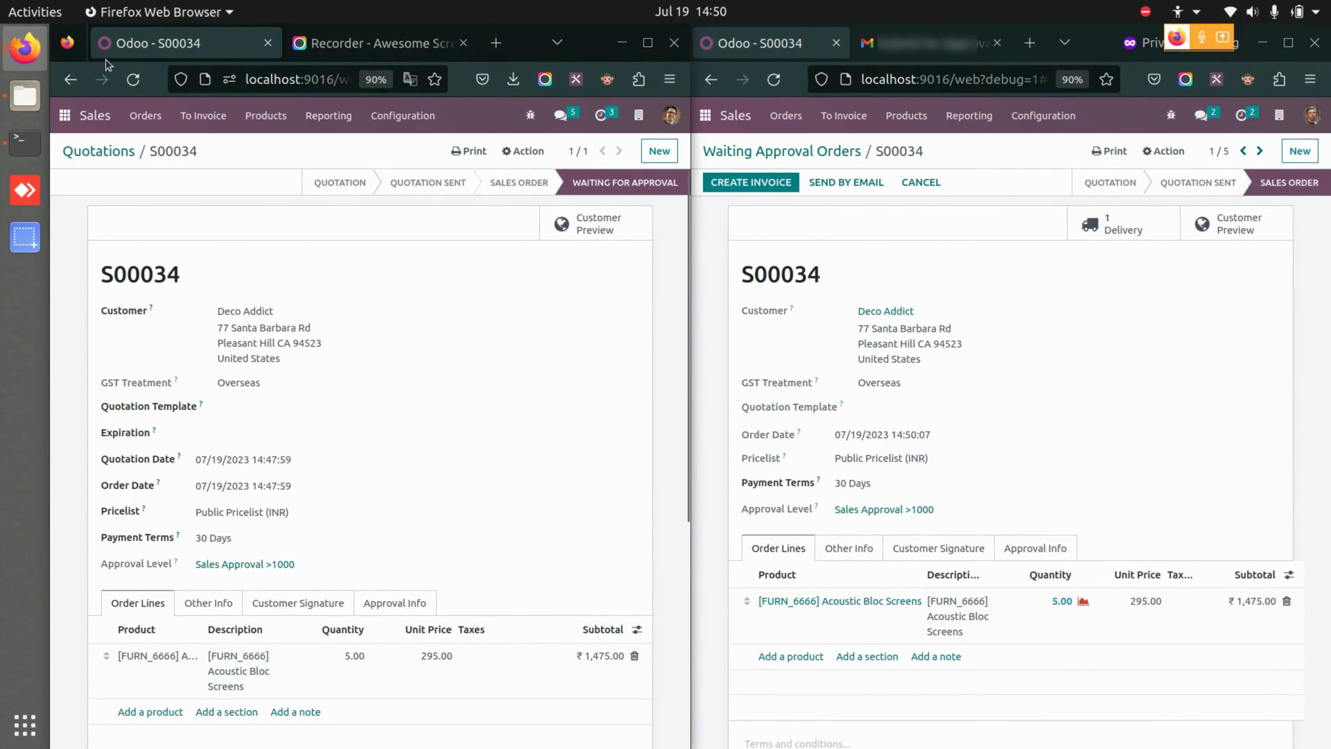
left_click(133, 80)
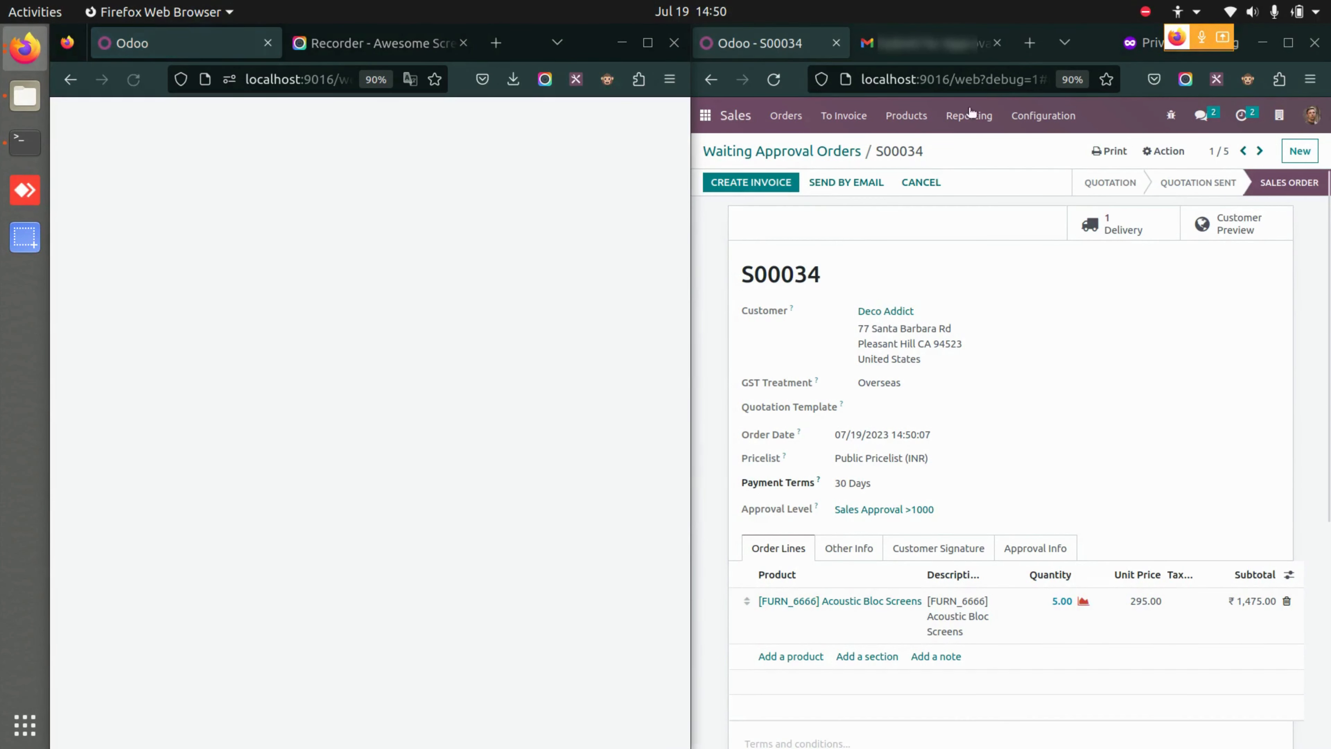
- Switch to Gmail in the private browsing window and read the new order's confirmation email from the inbox
left_click(927, 47)
left_click(850, 238)
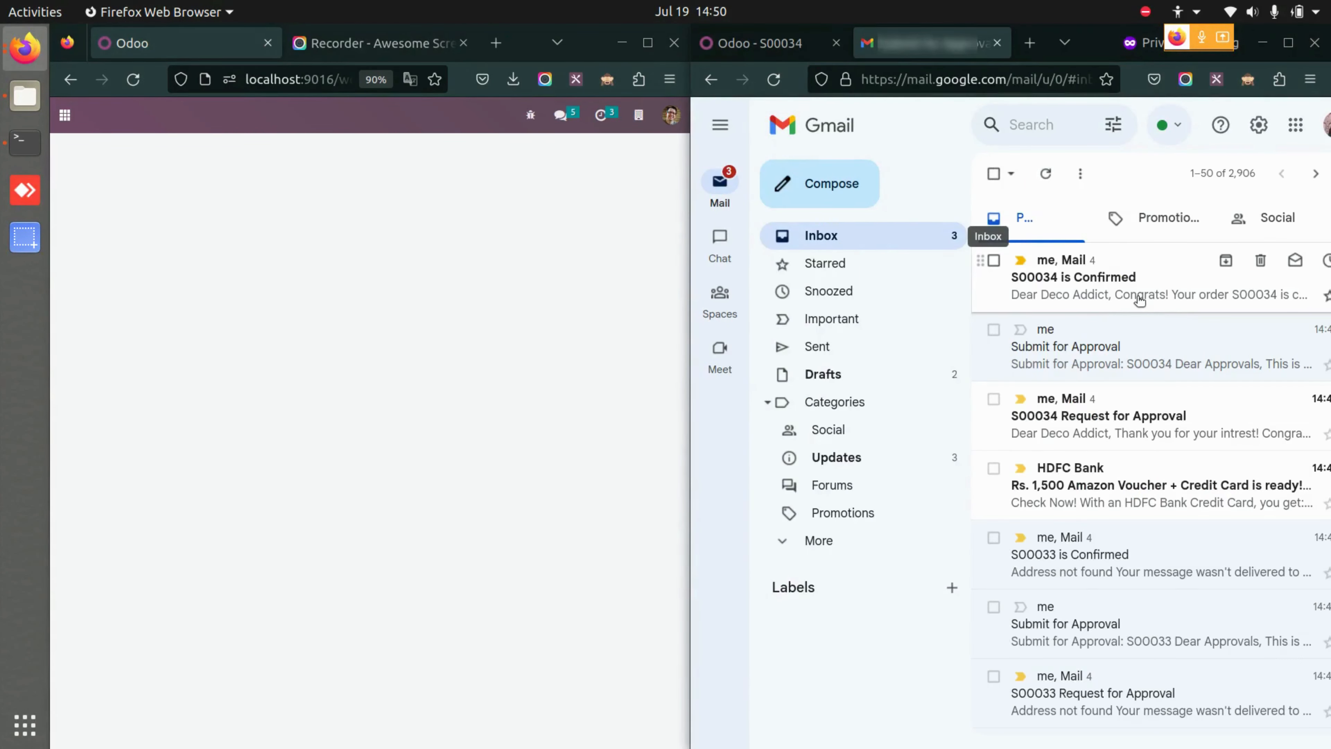
left_click(1140, 300)
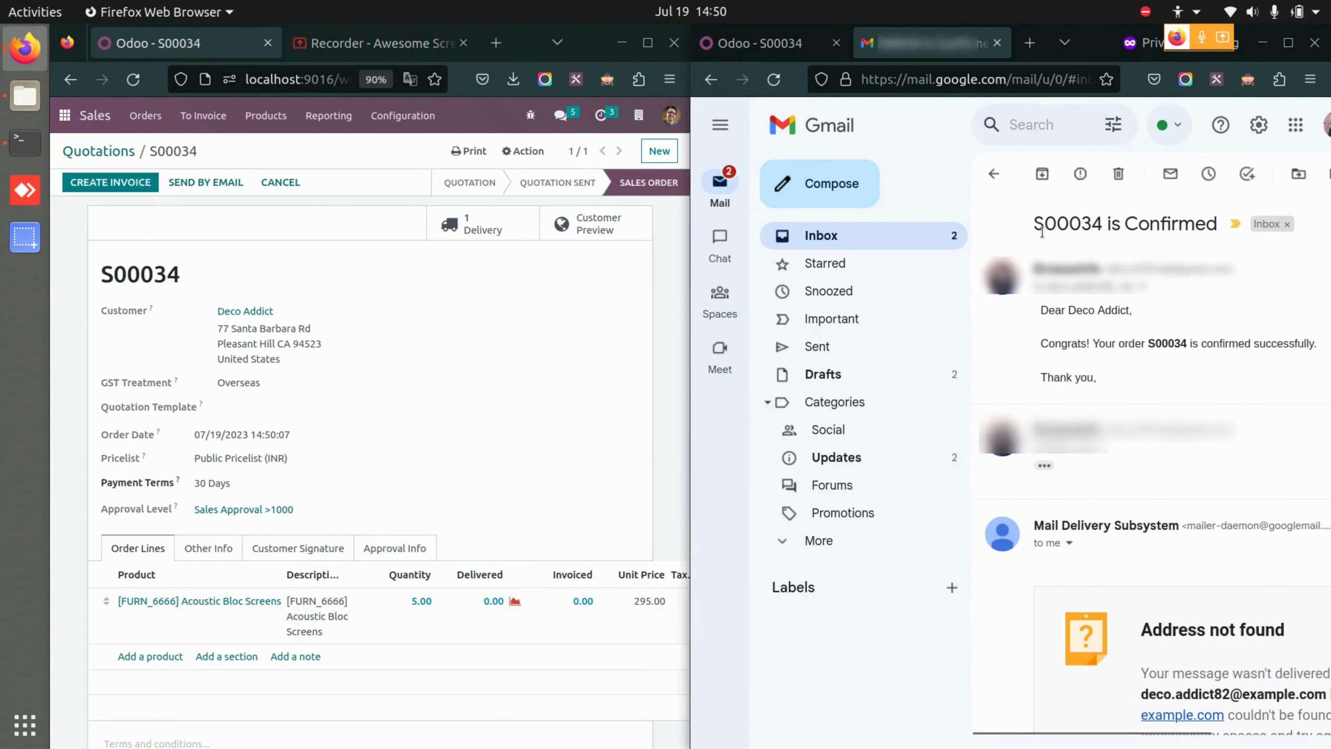
left_click_drag(1045, 226, 1162, 218)
- Return to the approver's Odoo session and review the approval entries in the salesperson's order log
left_click(761, 43)
scroll(447, 426, "down", 5)
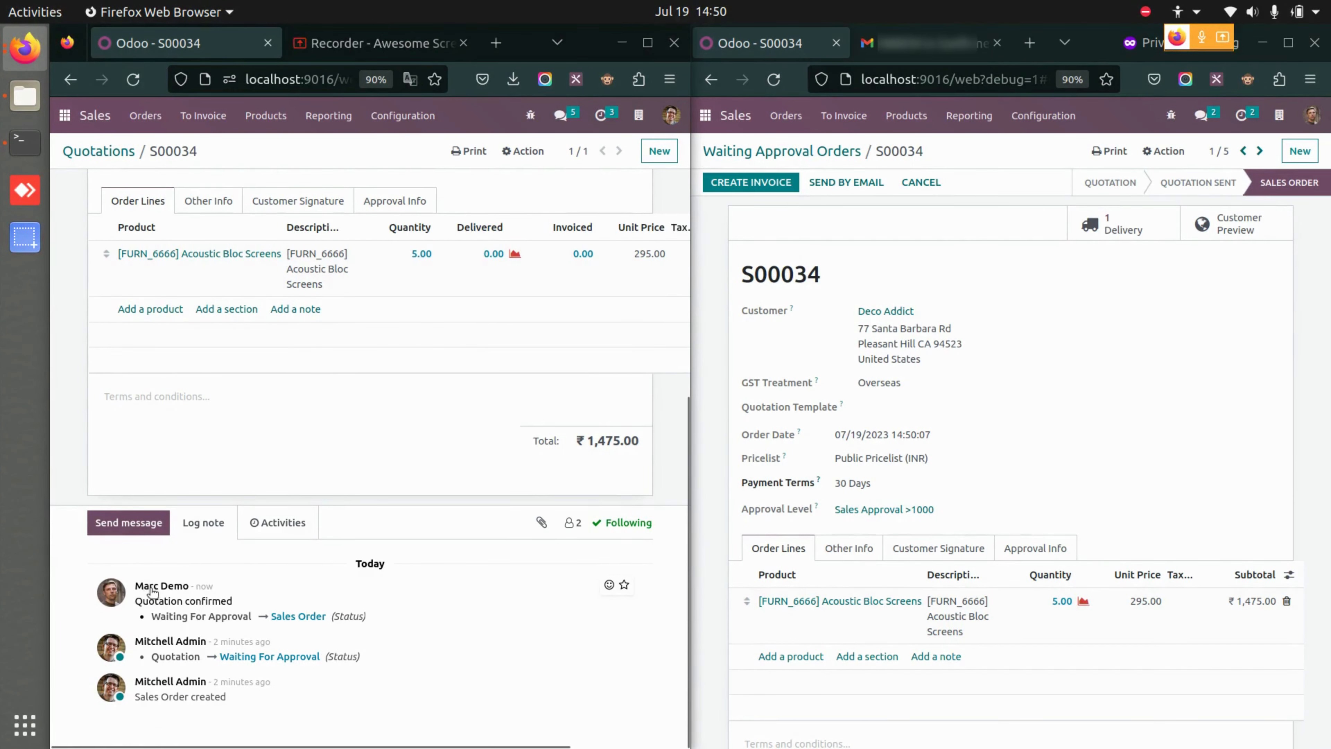
scroll(308, 565, "up", 5)
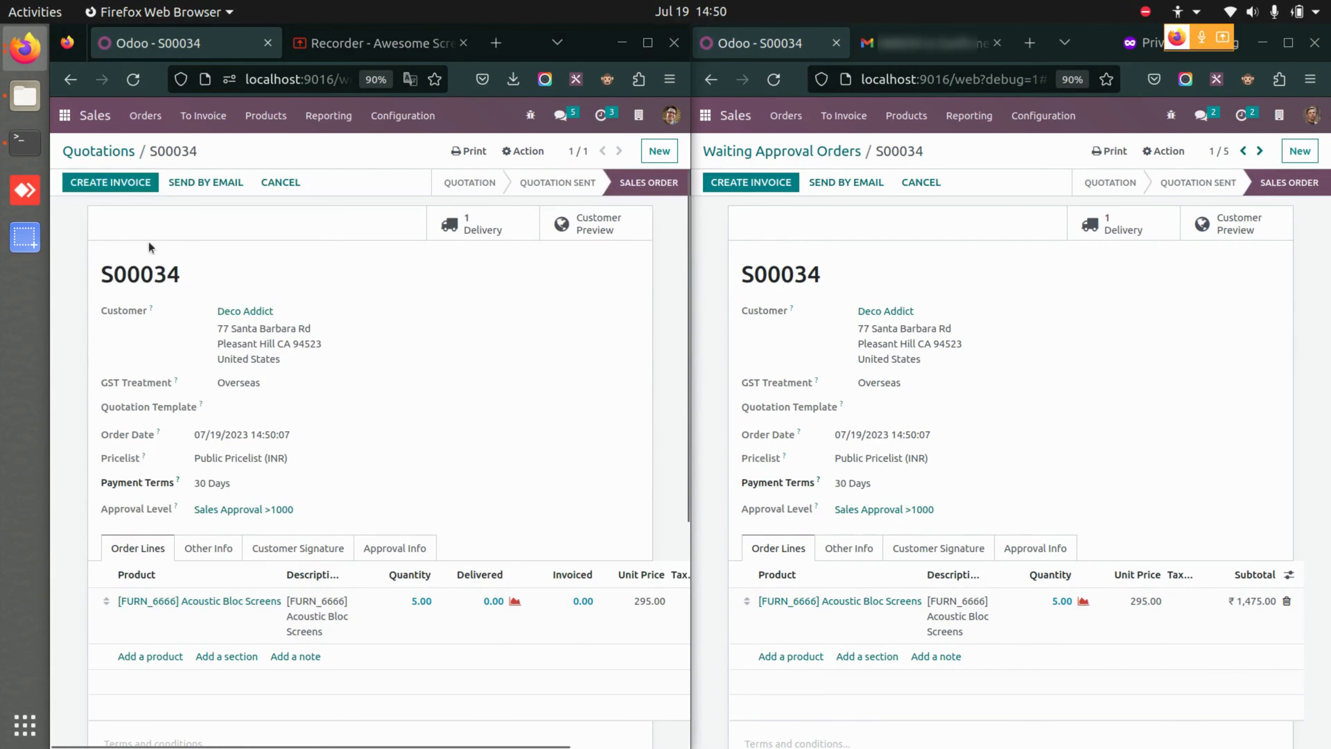
- View the invoice creation options for the approved sales order, then cancel without creating an invoice
left_click(127, 181)
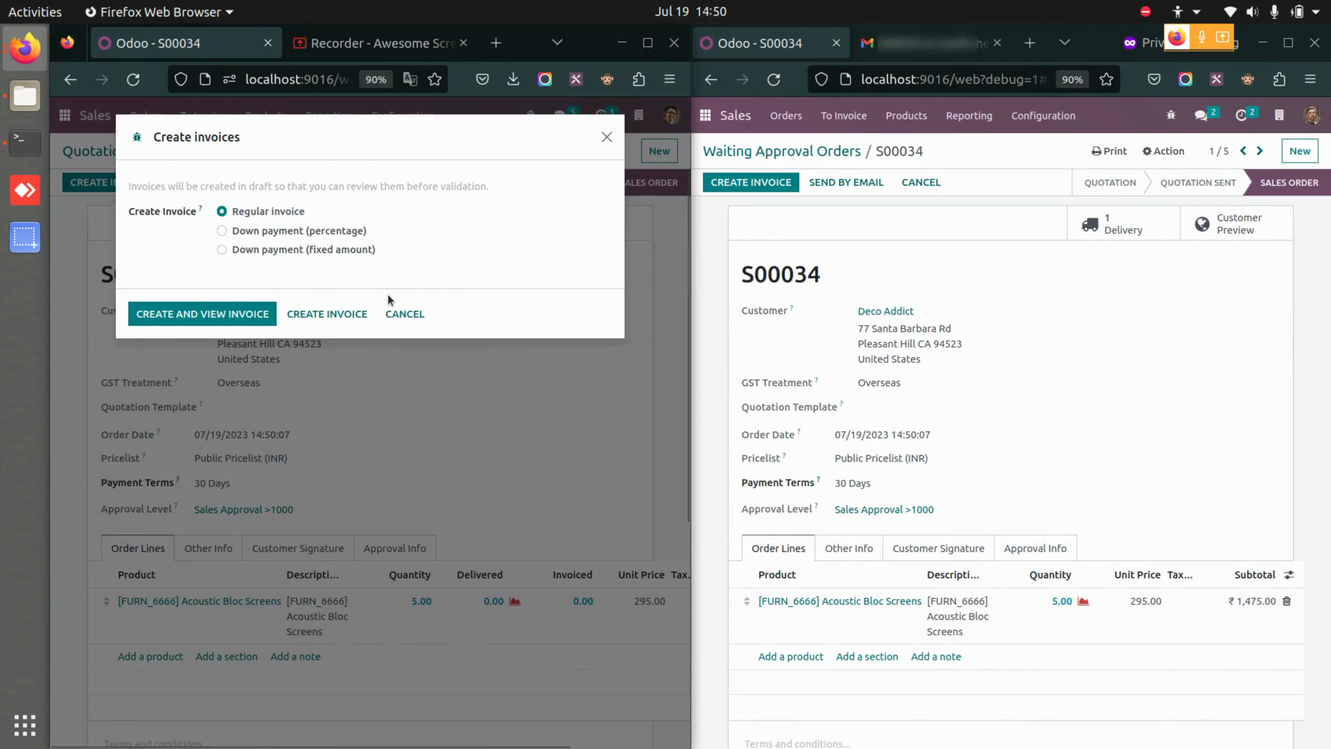
left_click(395, 314)
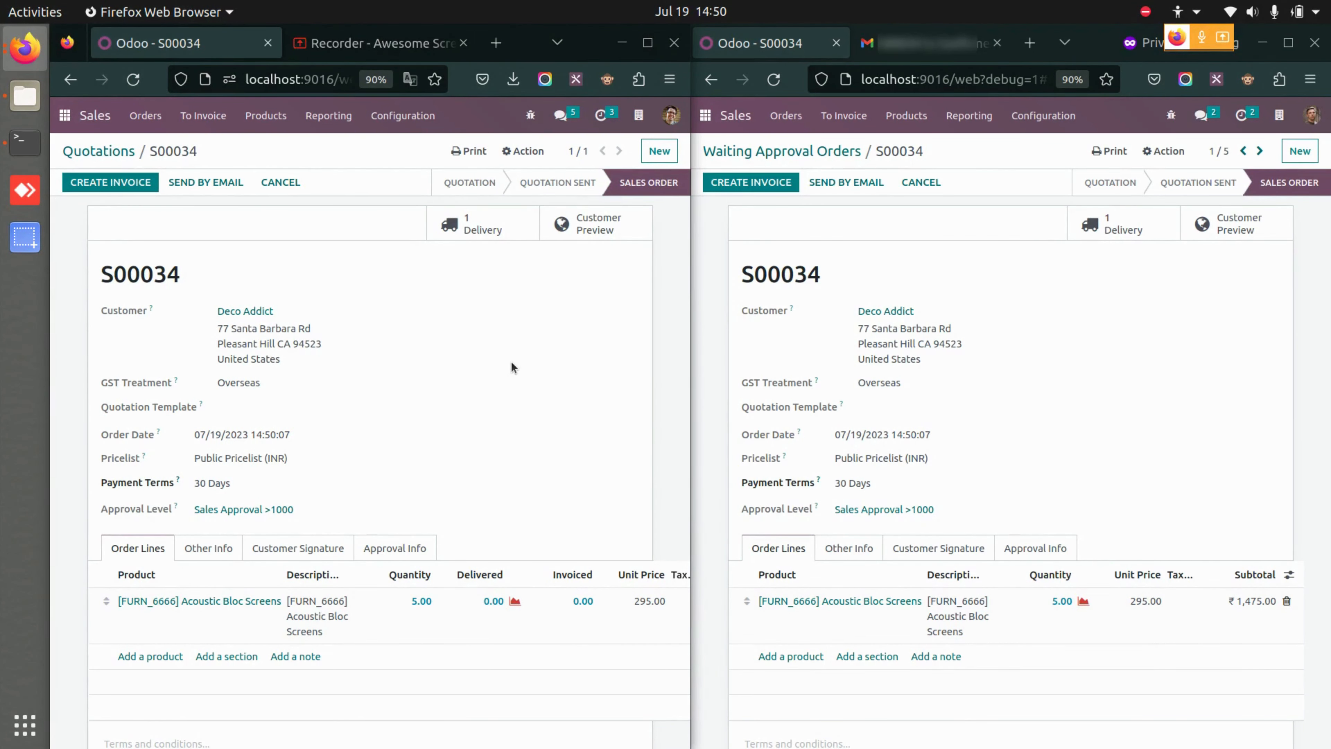
left_click(1123, 306)
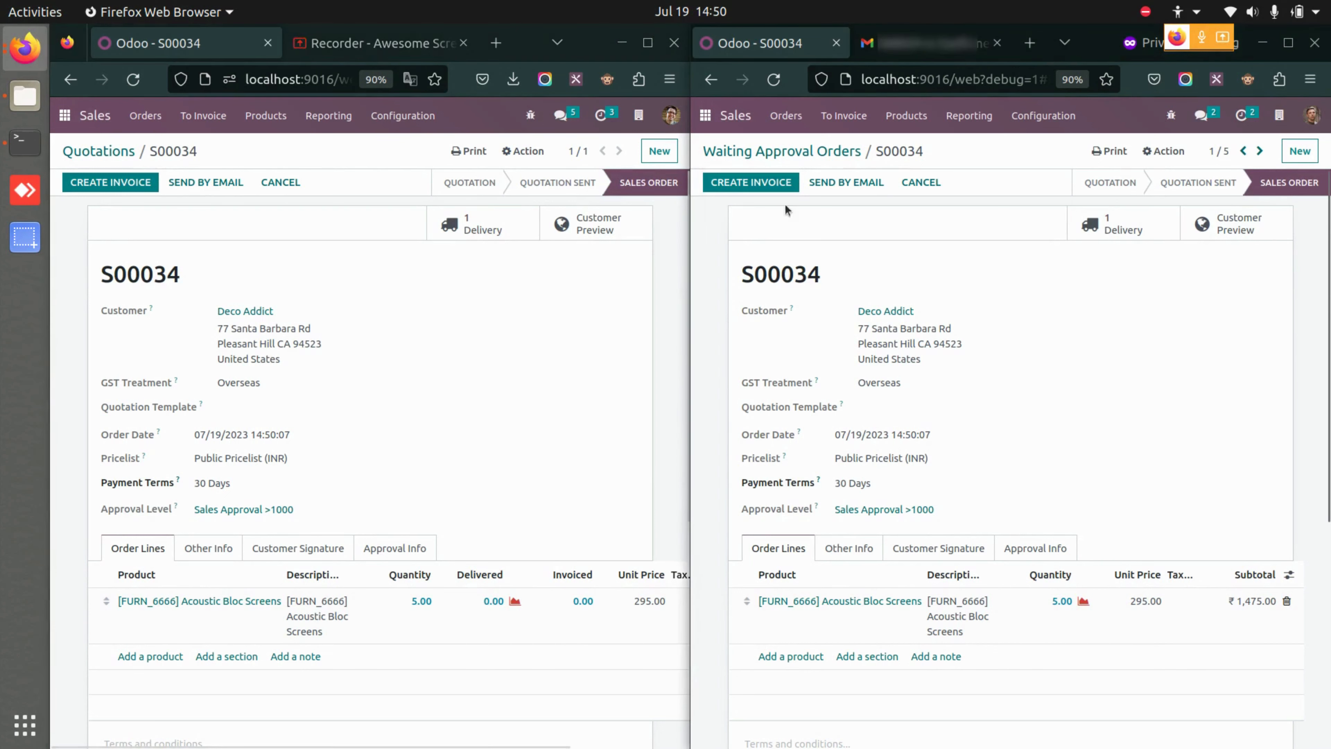
- Check the Waiting Approval and My Approval order lists in the approver's session and return to the apps overview
left_click(783, 115)
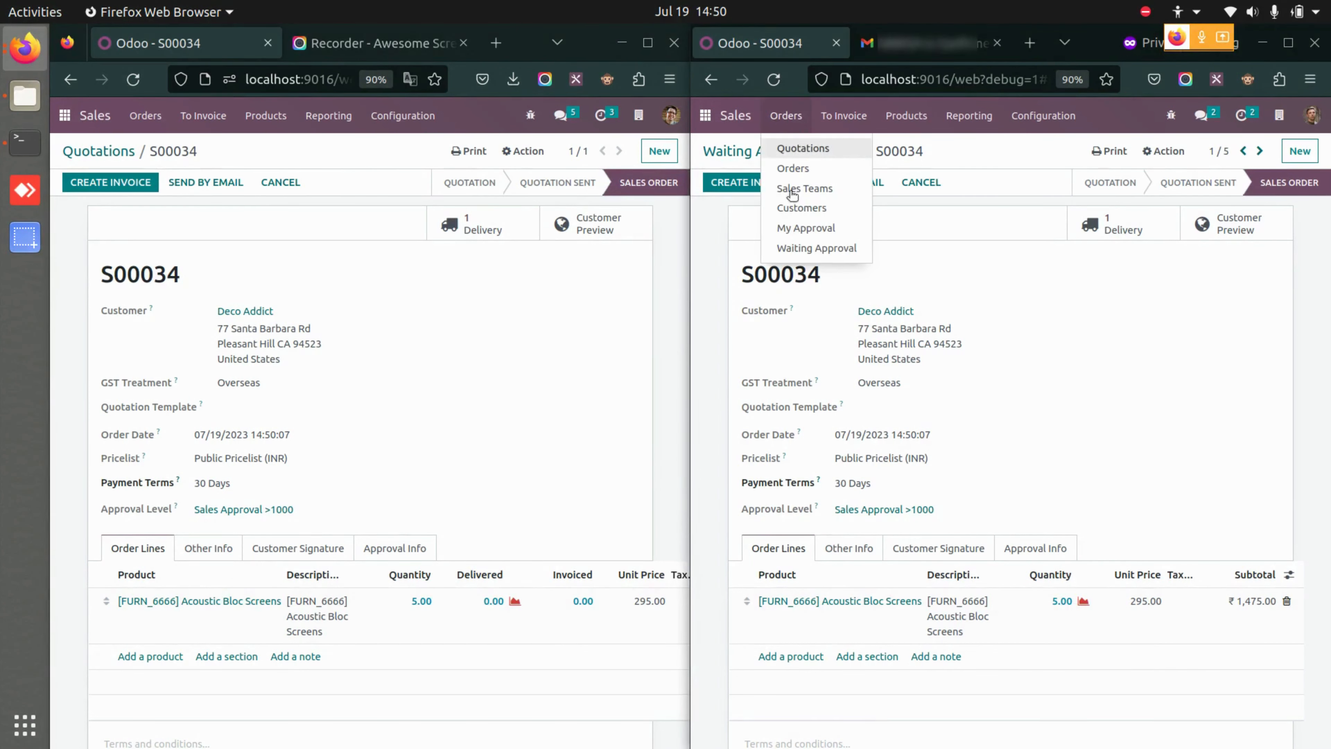
left_click(794, 248)
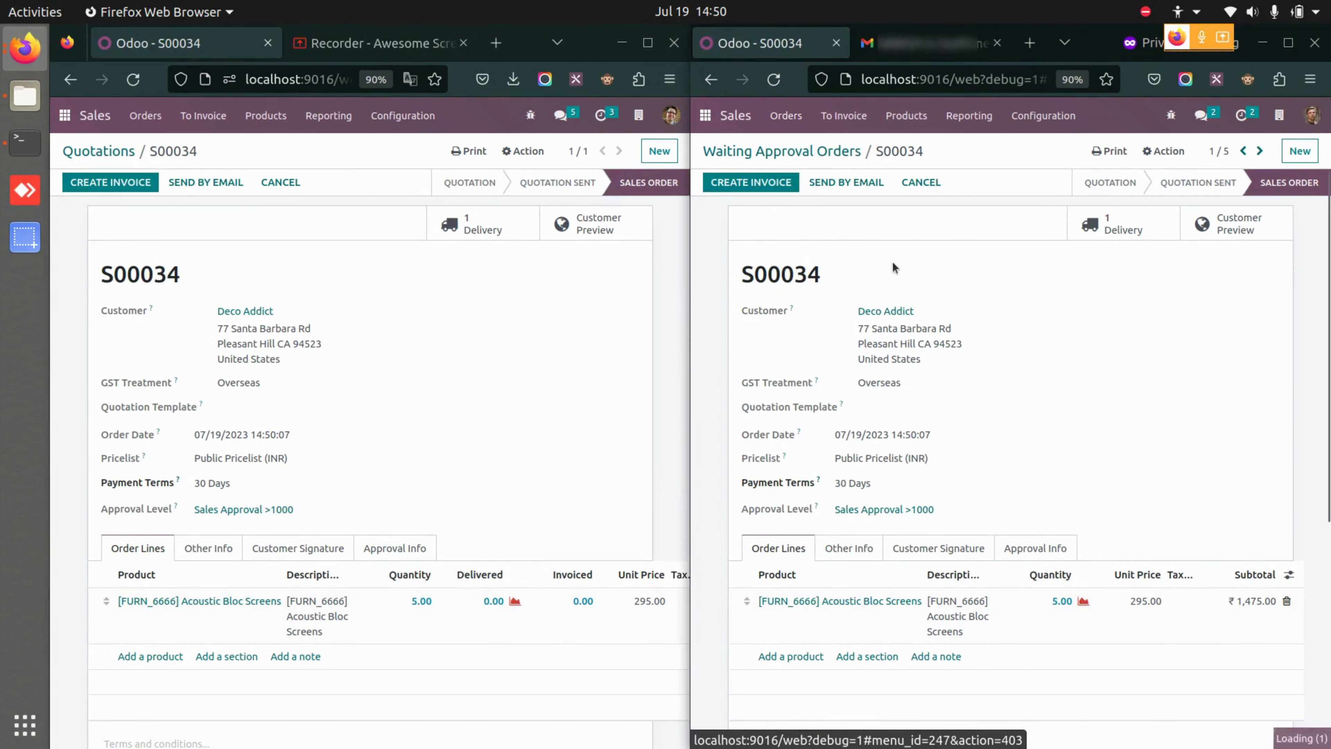
left_click(768, 115)
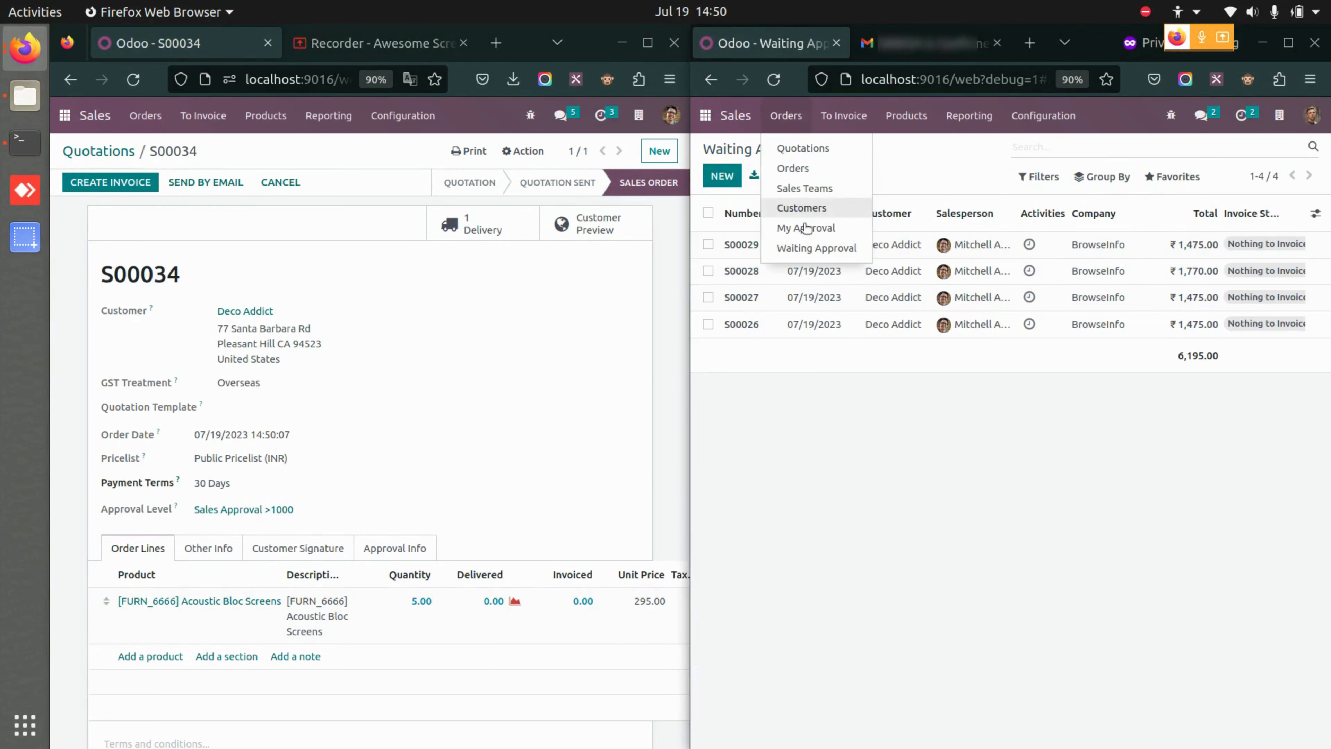
left_click(812, 229)
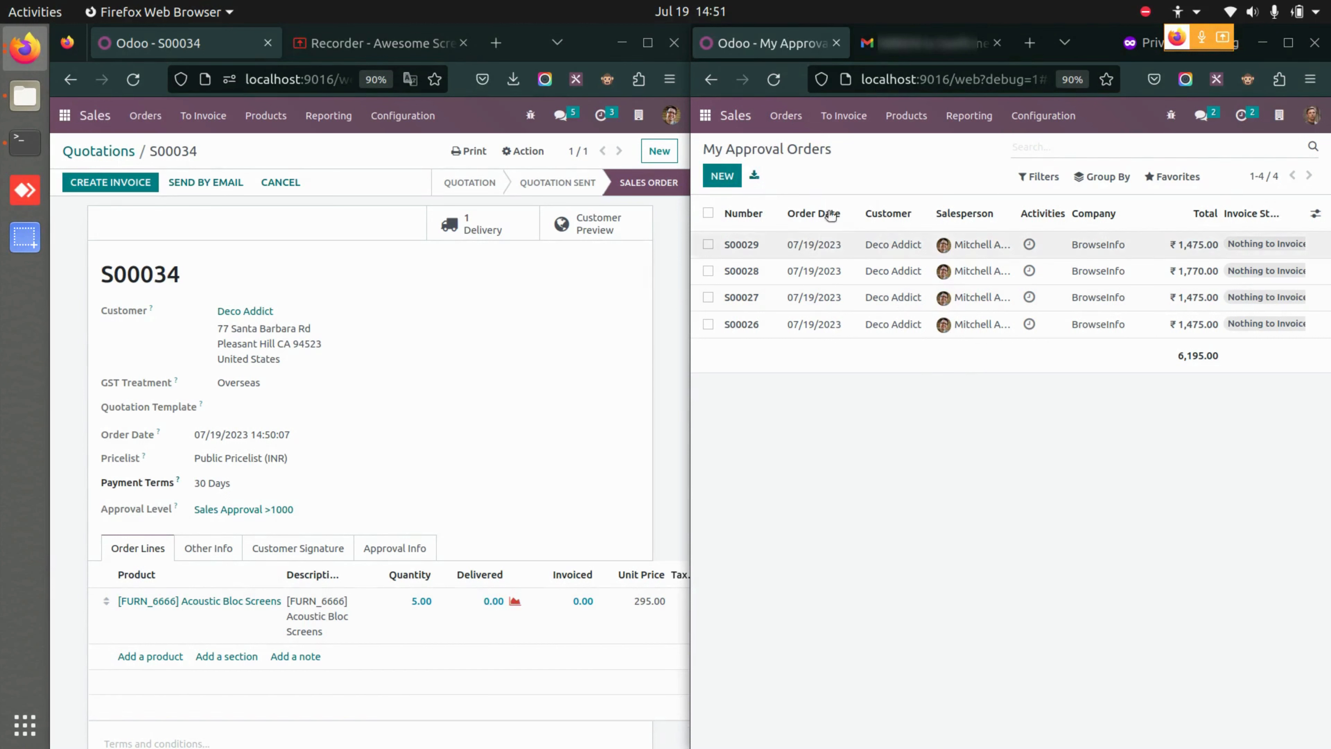
left_click(791, 115)
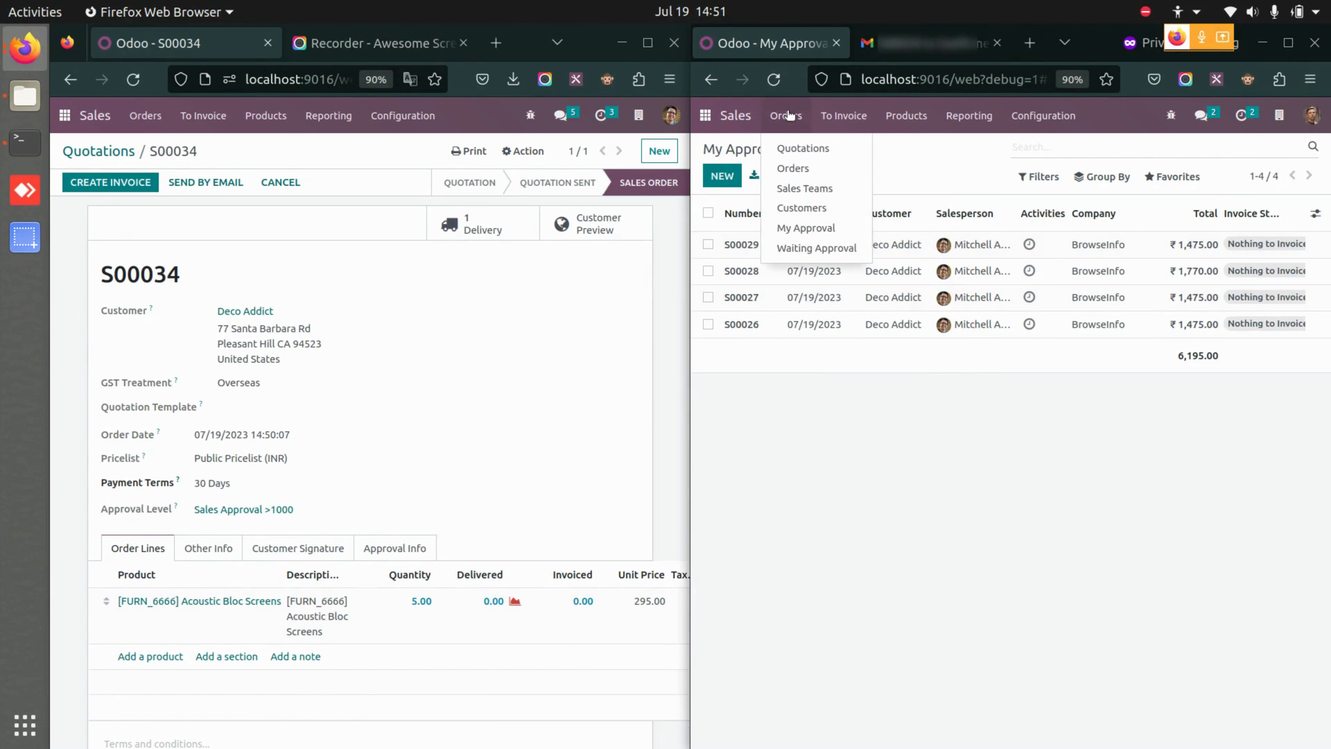
left_click(819, 250)
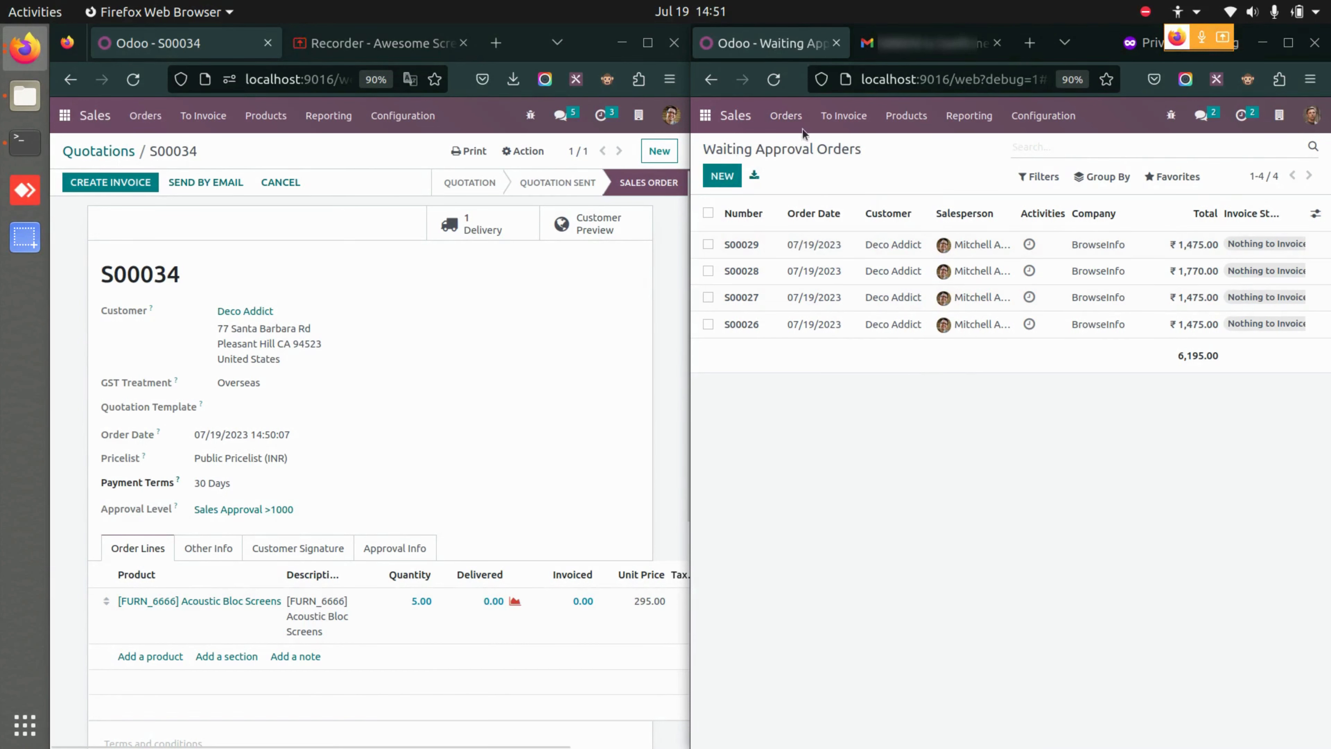
left_click(705, 115)
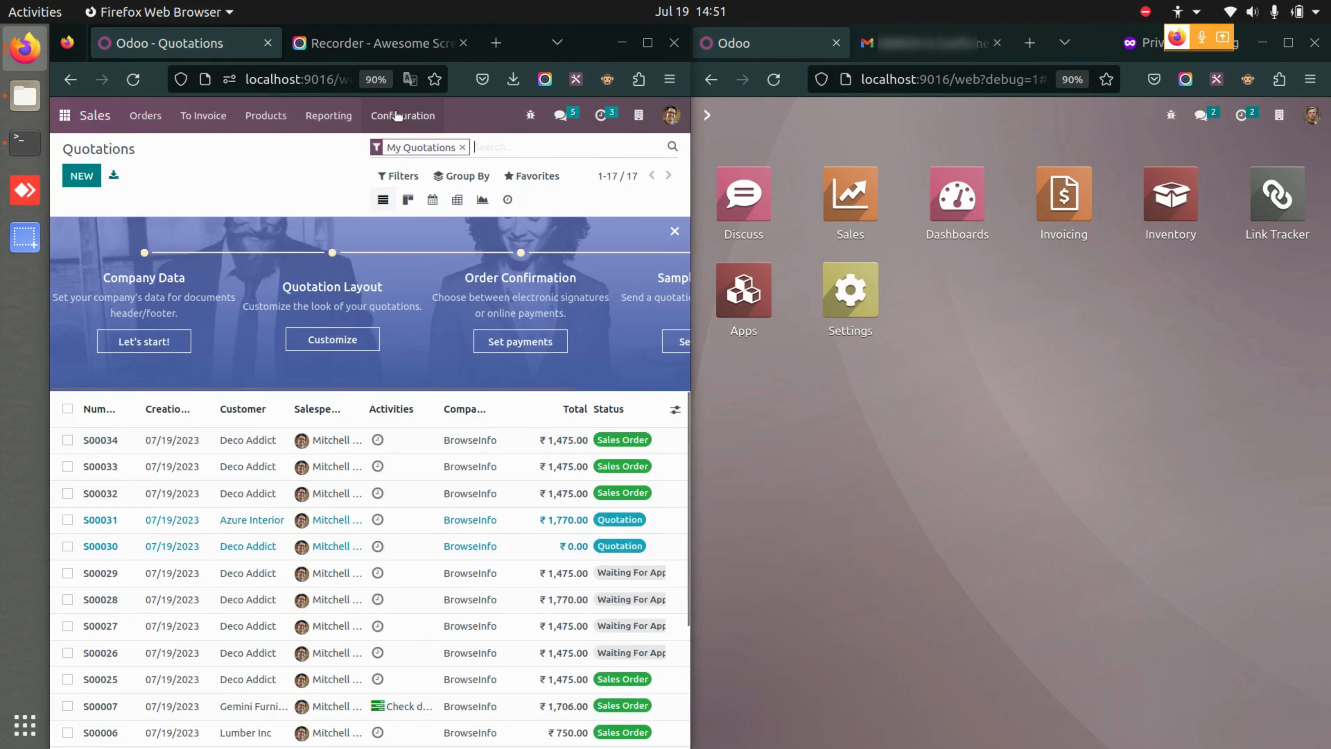
- Create a sales approval configuration named Group Approval with a minimum amount of 2000 in the salesperson's session
left_click(395, 114)
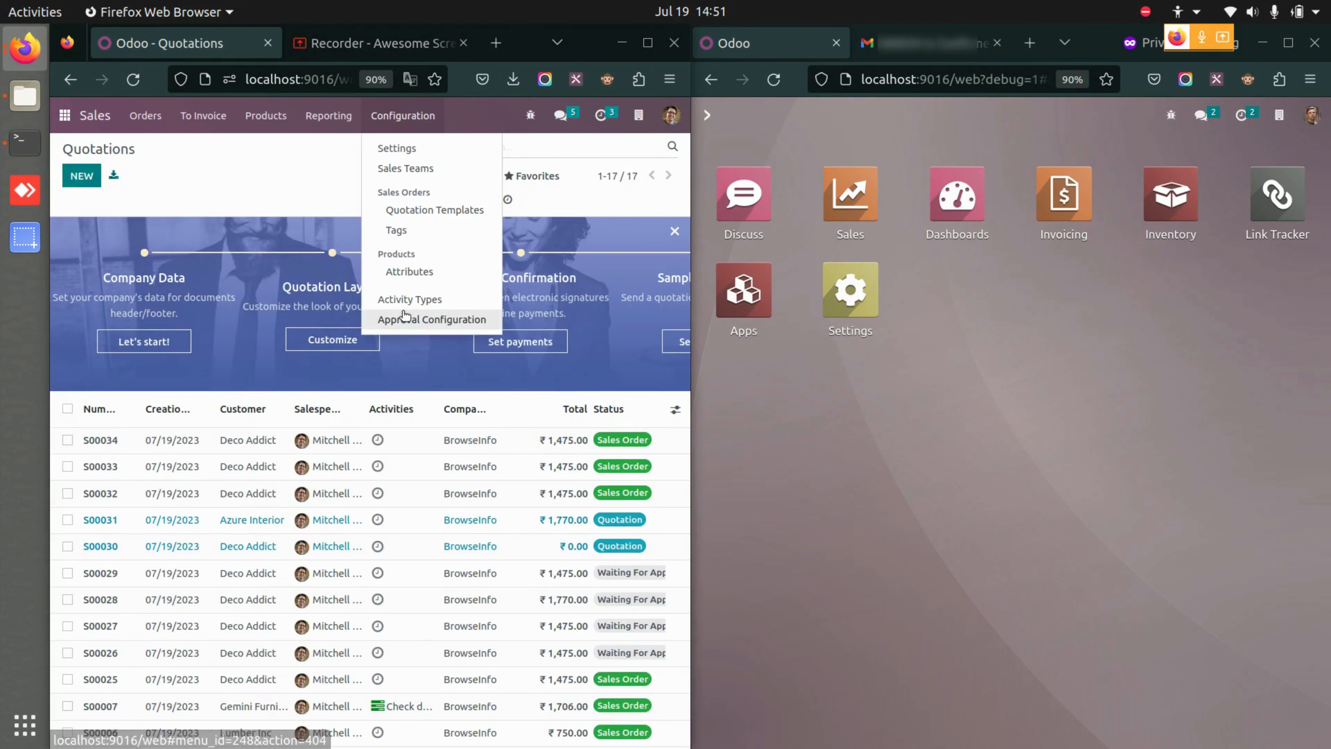
left_click(413, 321)
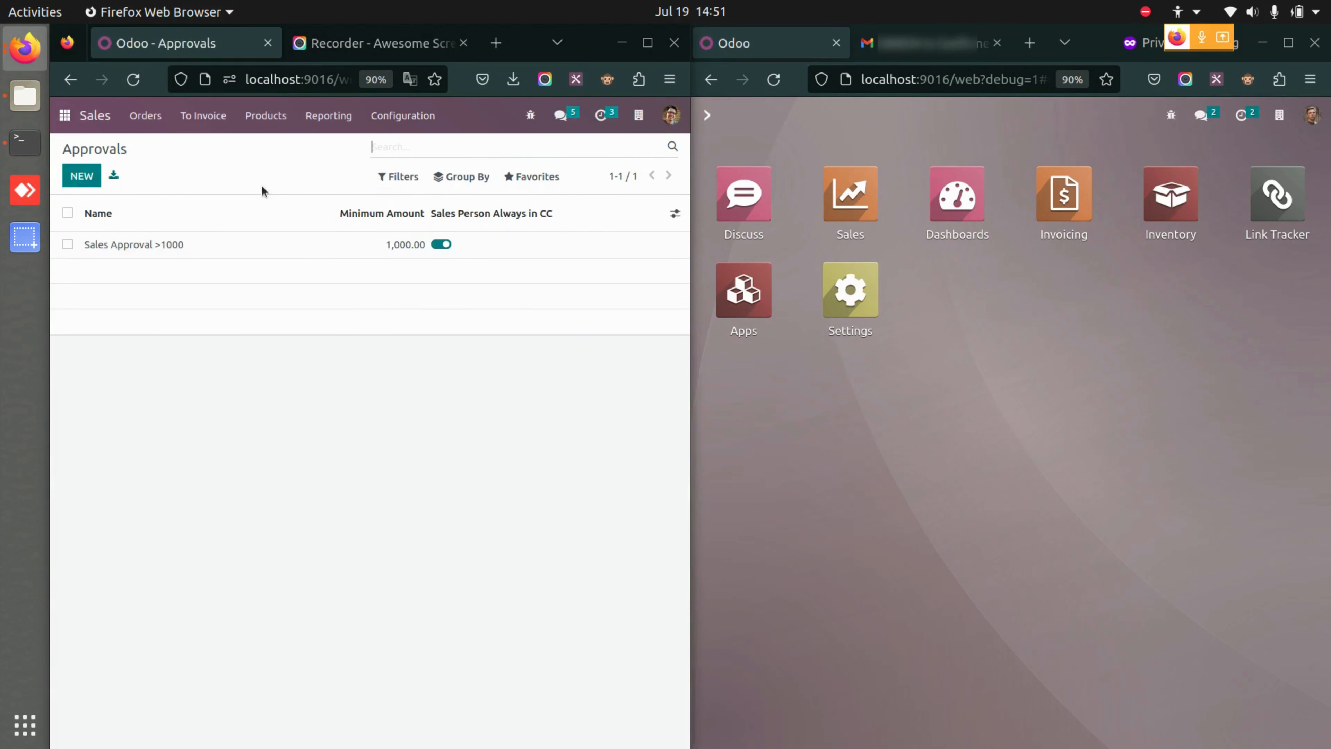
left_click(74, 175)
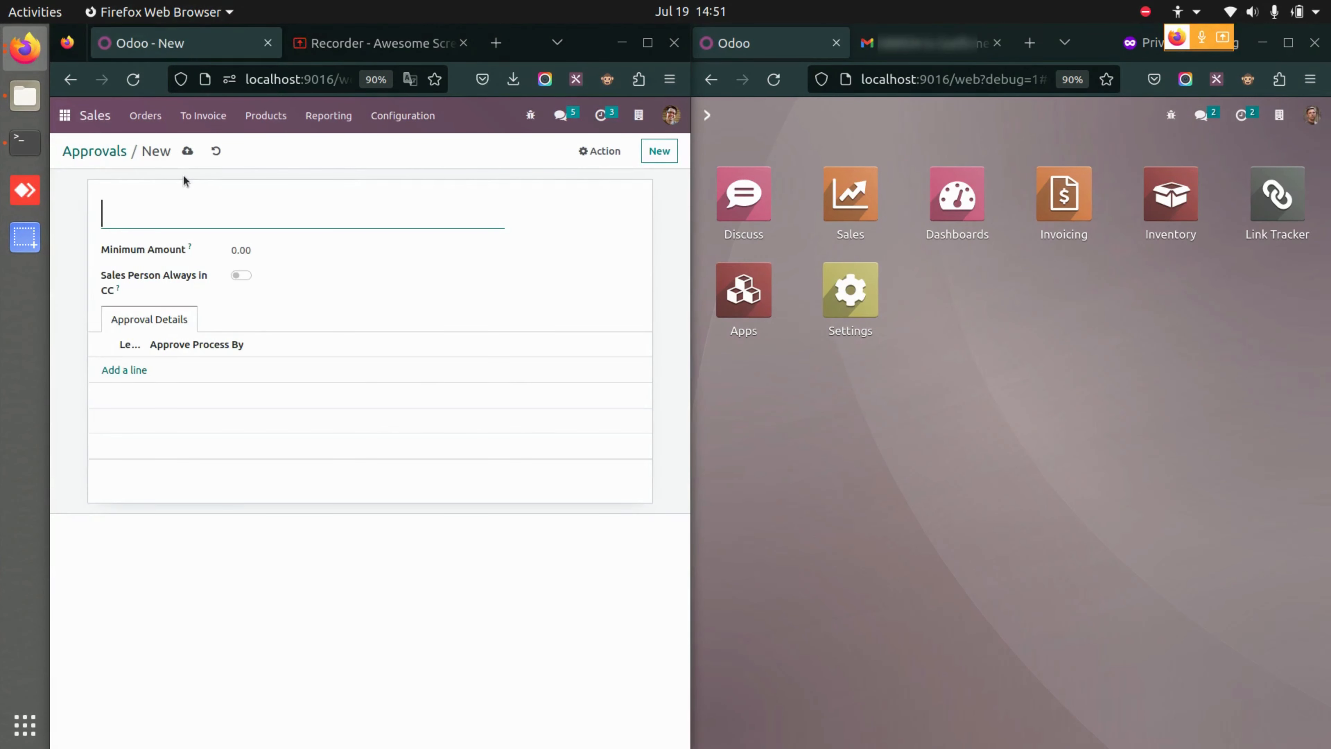
type("Group Approval")
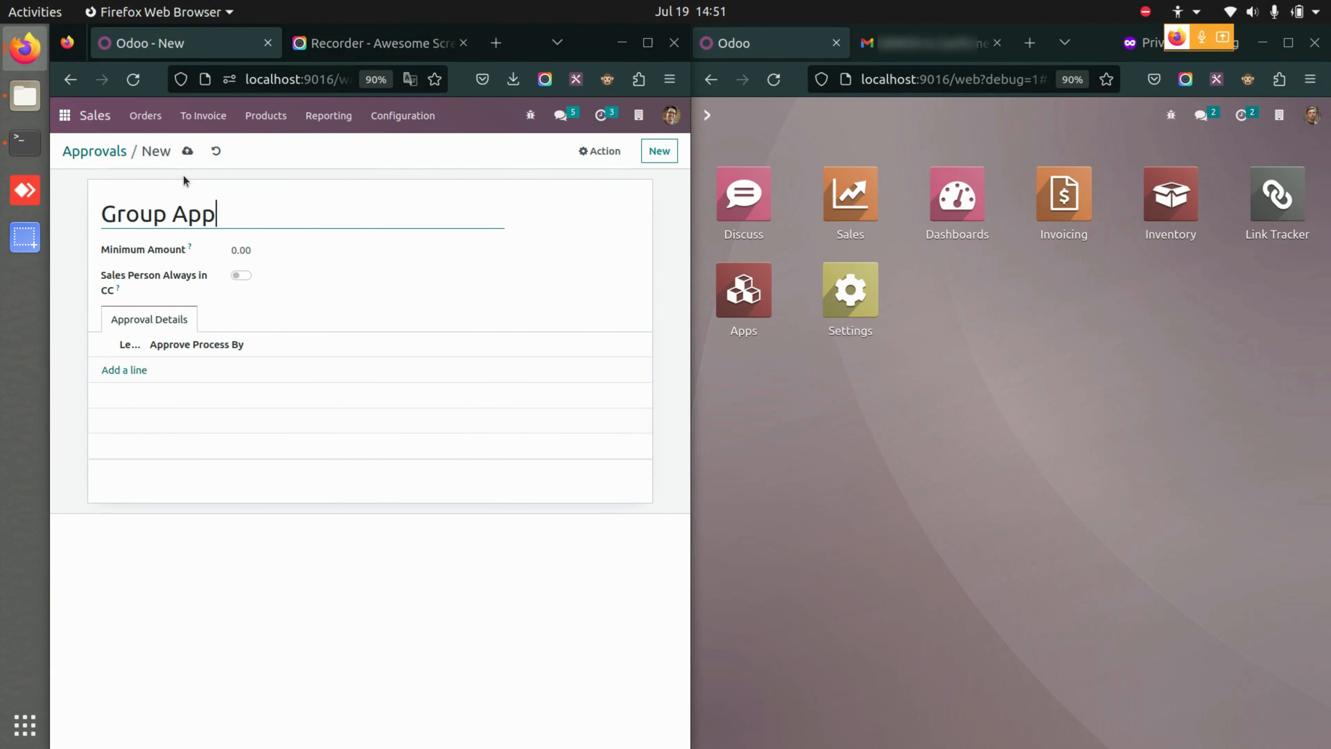
double_click(270, 242)
type("2000")
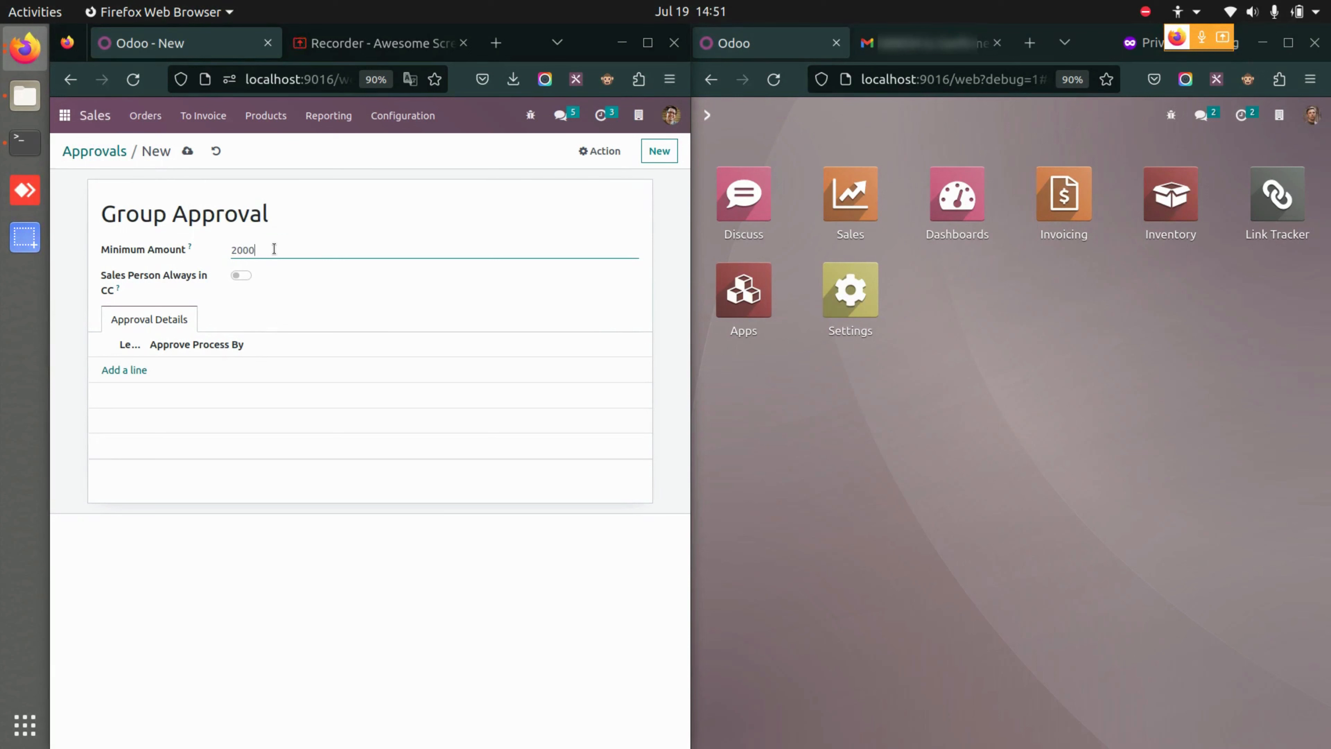
left_click(241, 276)
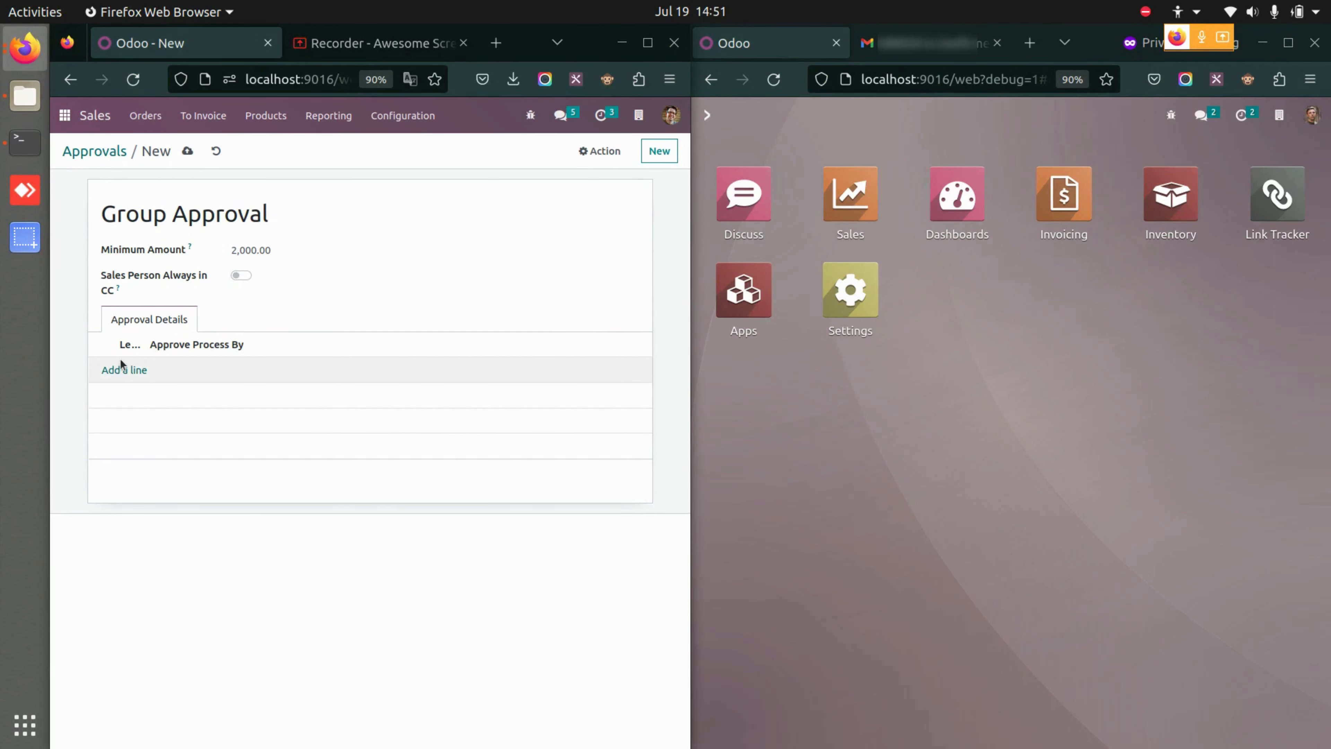
- Add a level 1 approval line processed by Group with the Sales / Administrator group, and save the approval configuration
left_click(123, 373)
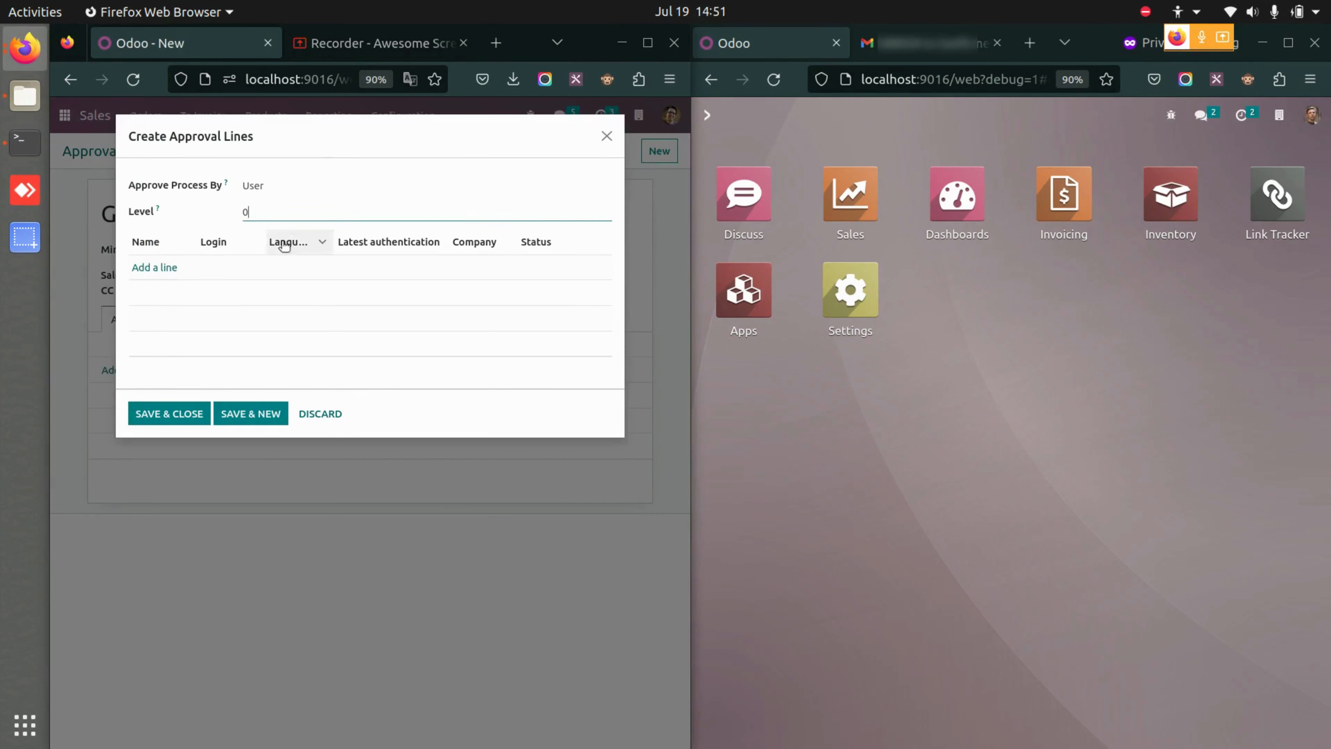
left_click(293, 185)
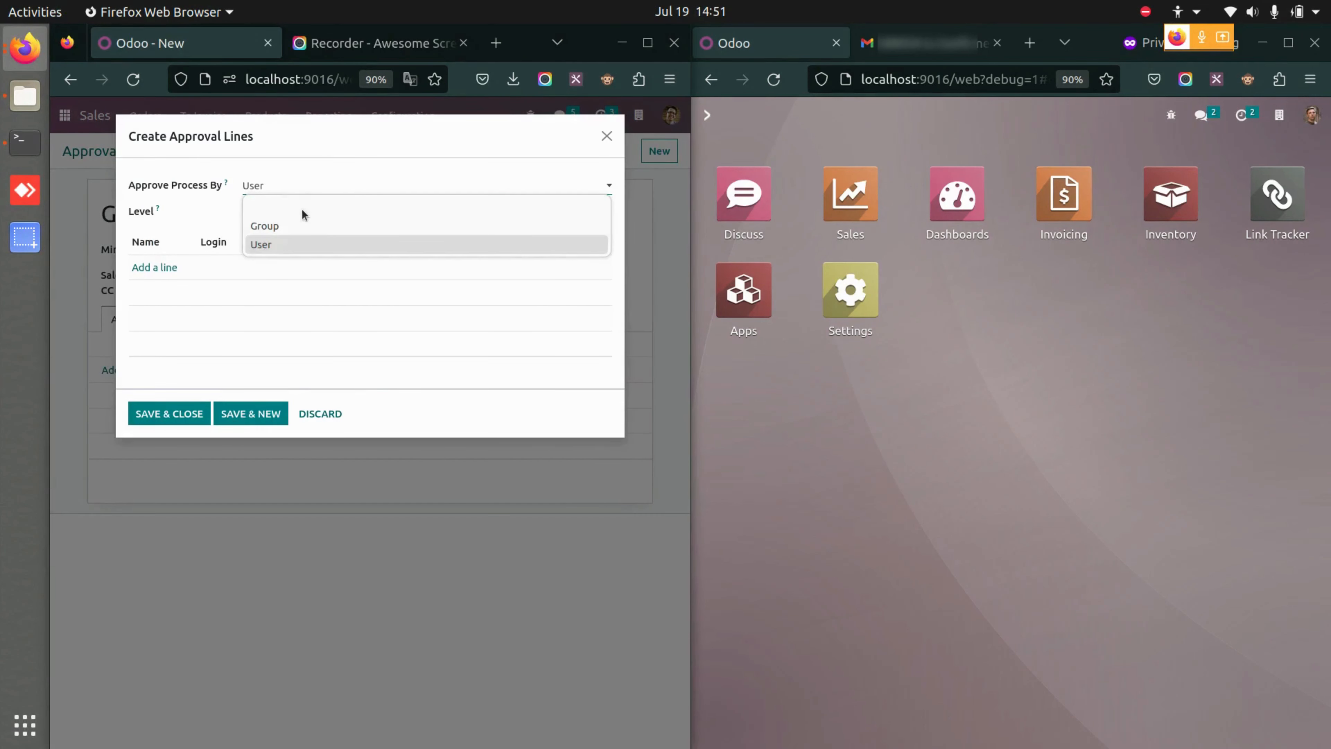
left_click(313, 232)
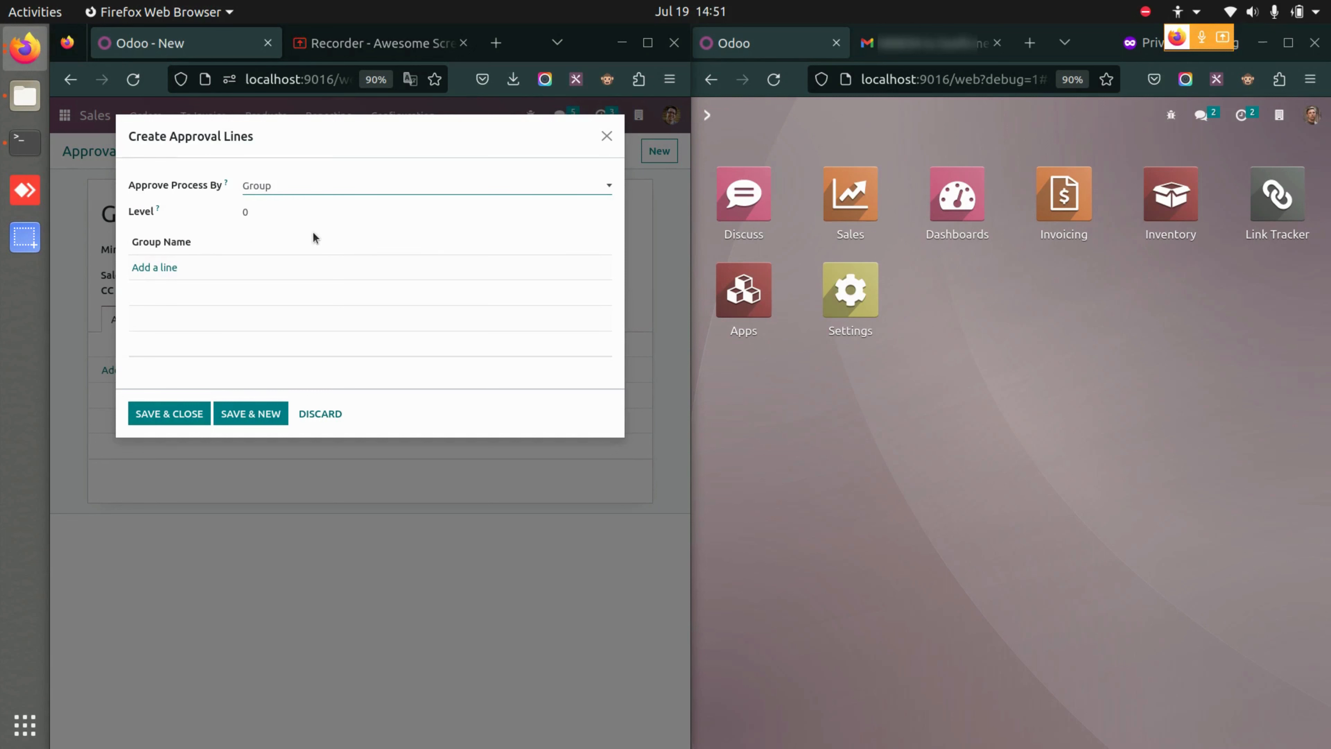
left_click(256, 208)
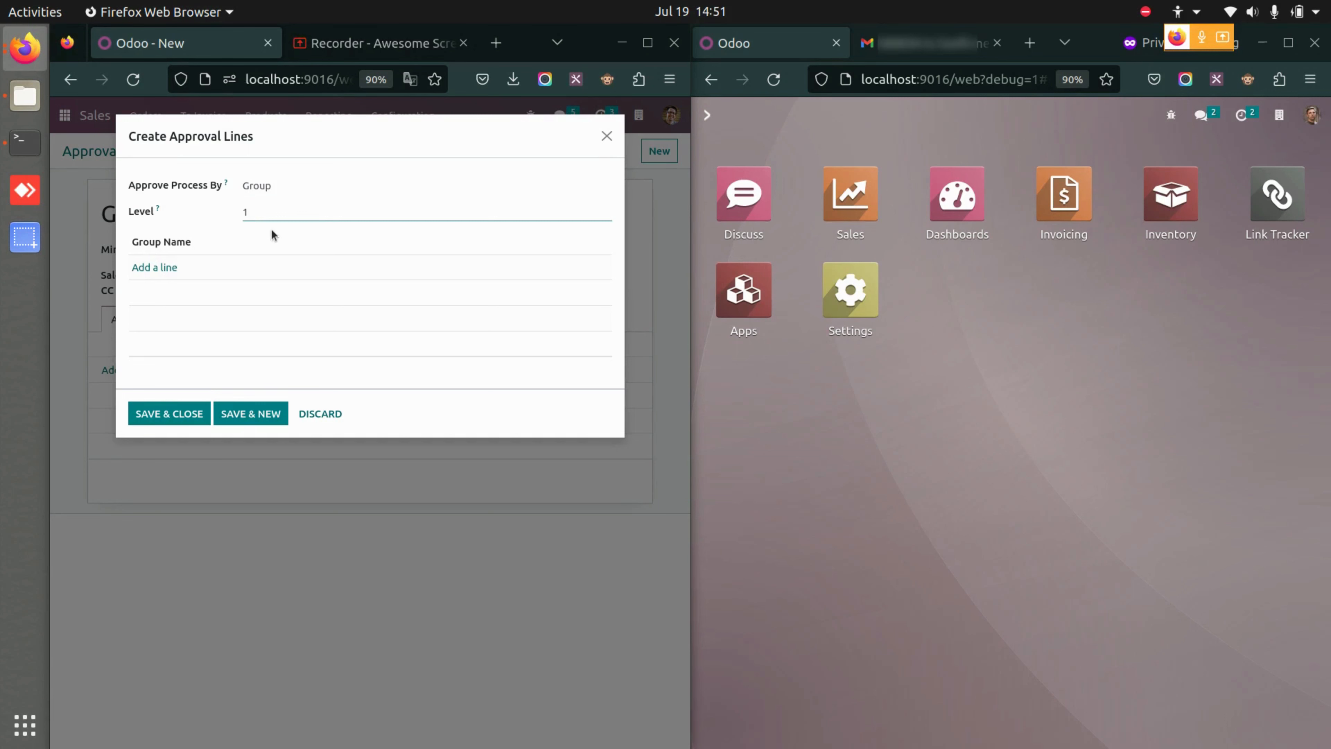
left_click(158, 266)
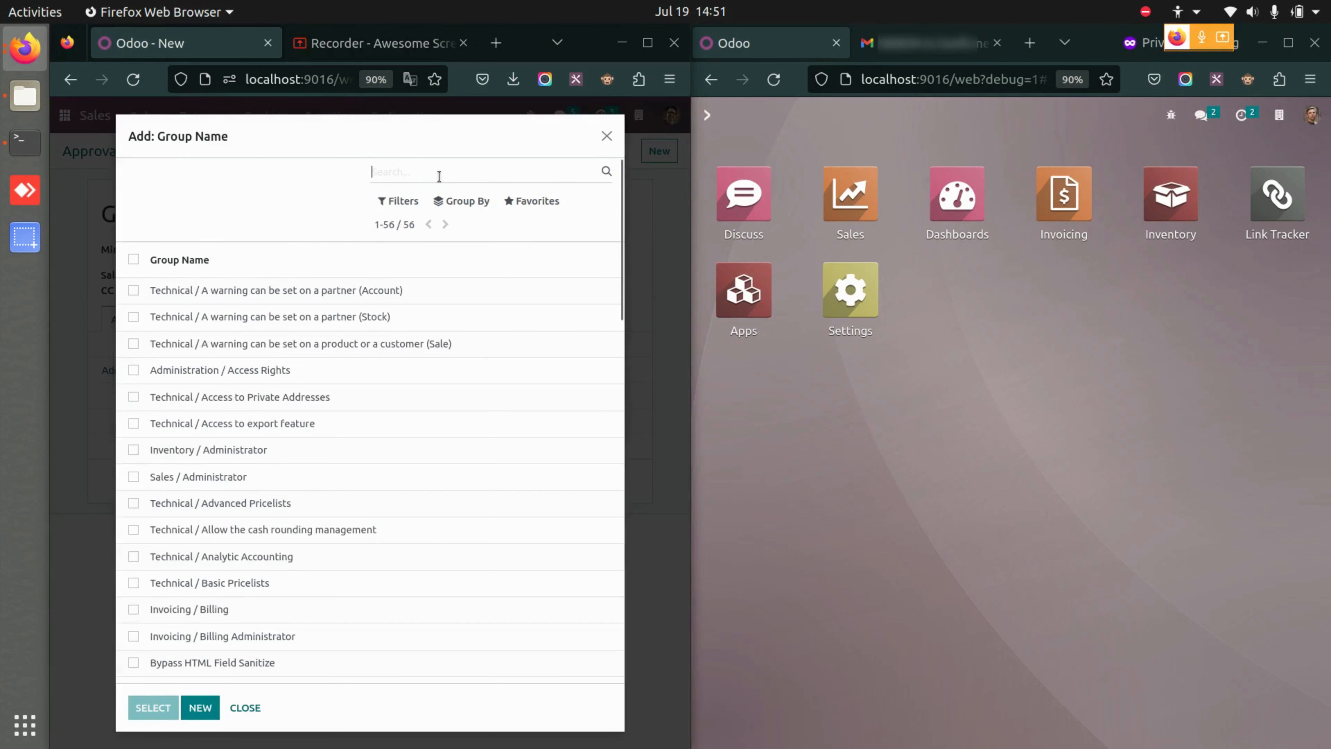
left_click(133, 477)
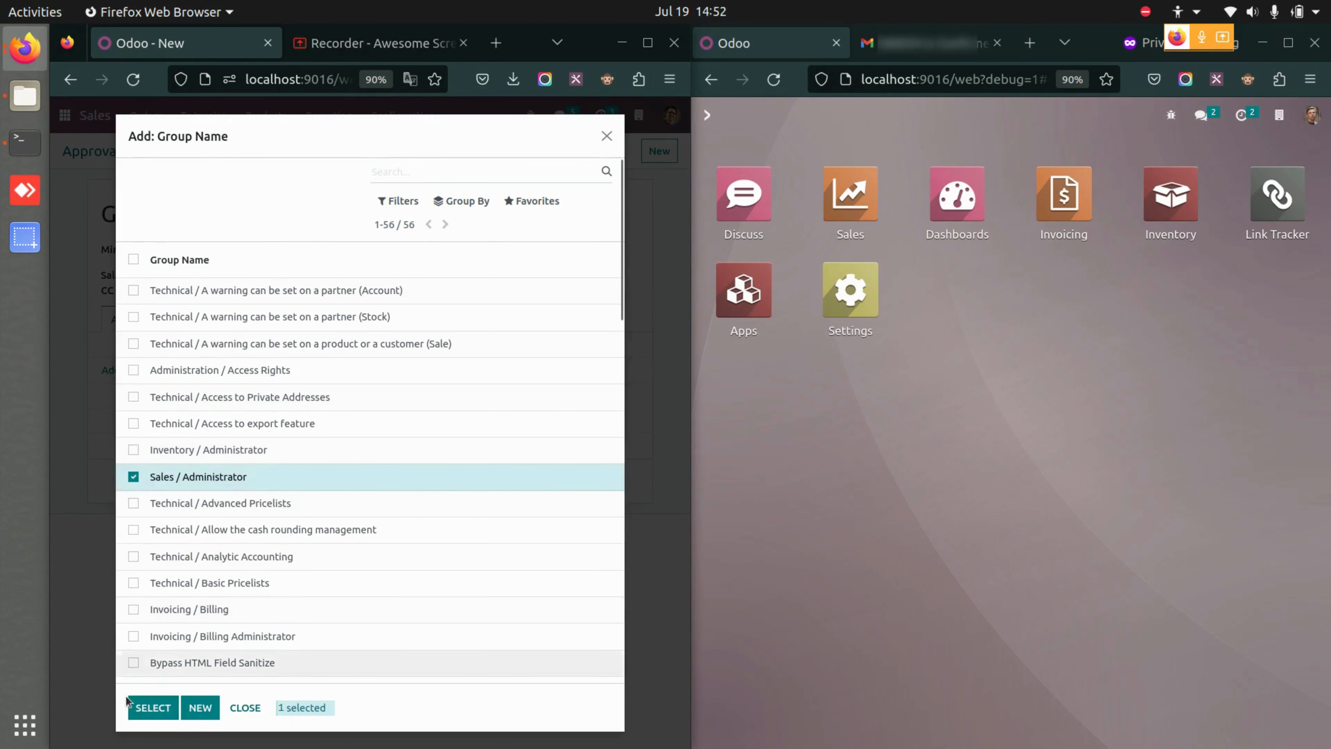
left_click(153, 708)
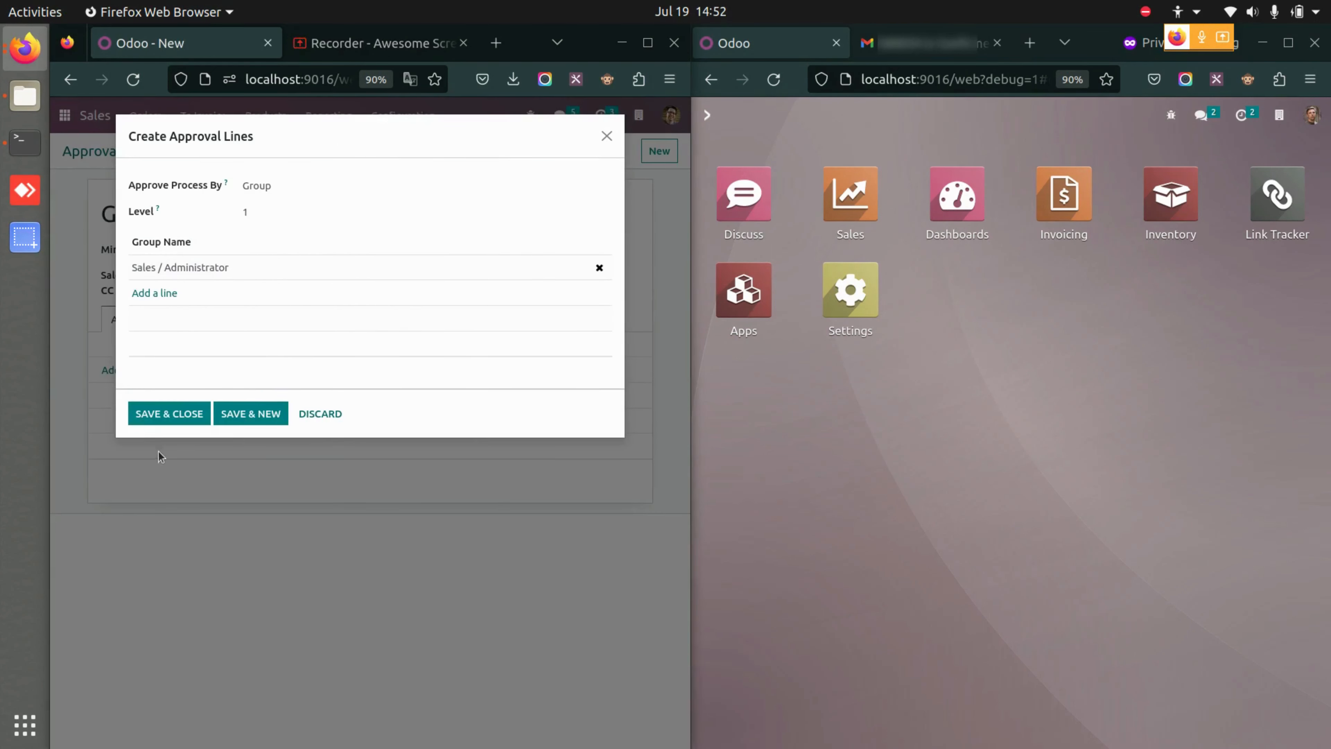
left_click(167, 414)
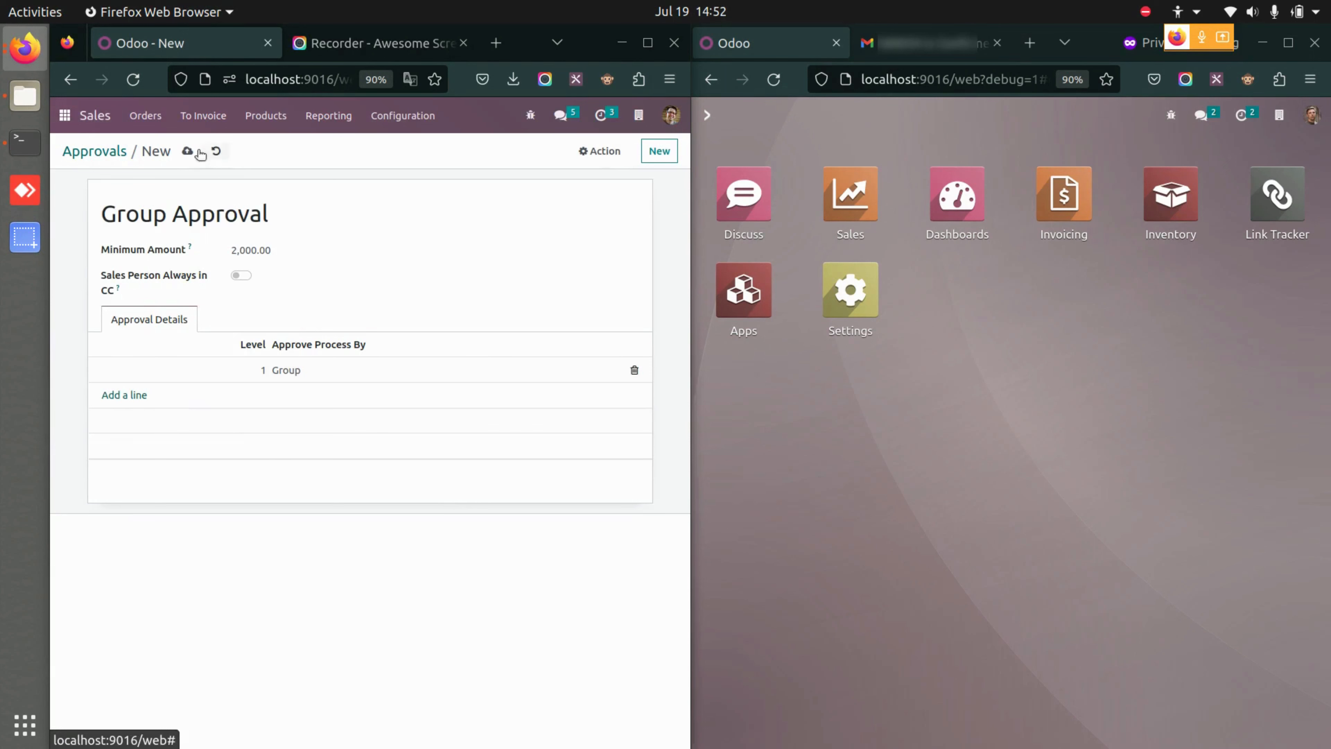
left_click(187, 151)
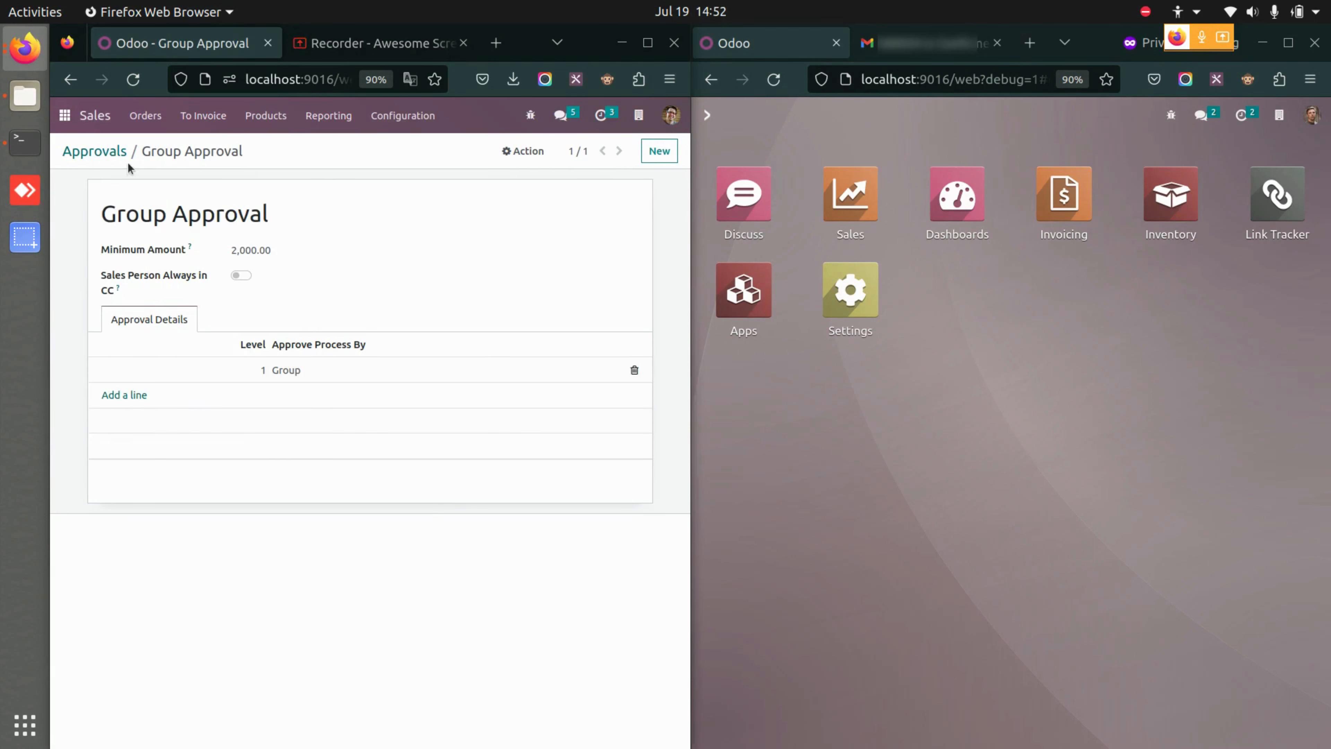
left_click(103, 152)
- Create a new quotation for Deco Addict with the product [FURN_6666] Acoustic Bloc Screens
left_click(147, 118)
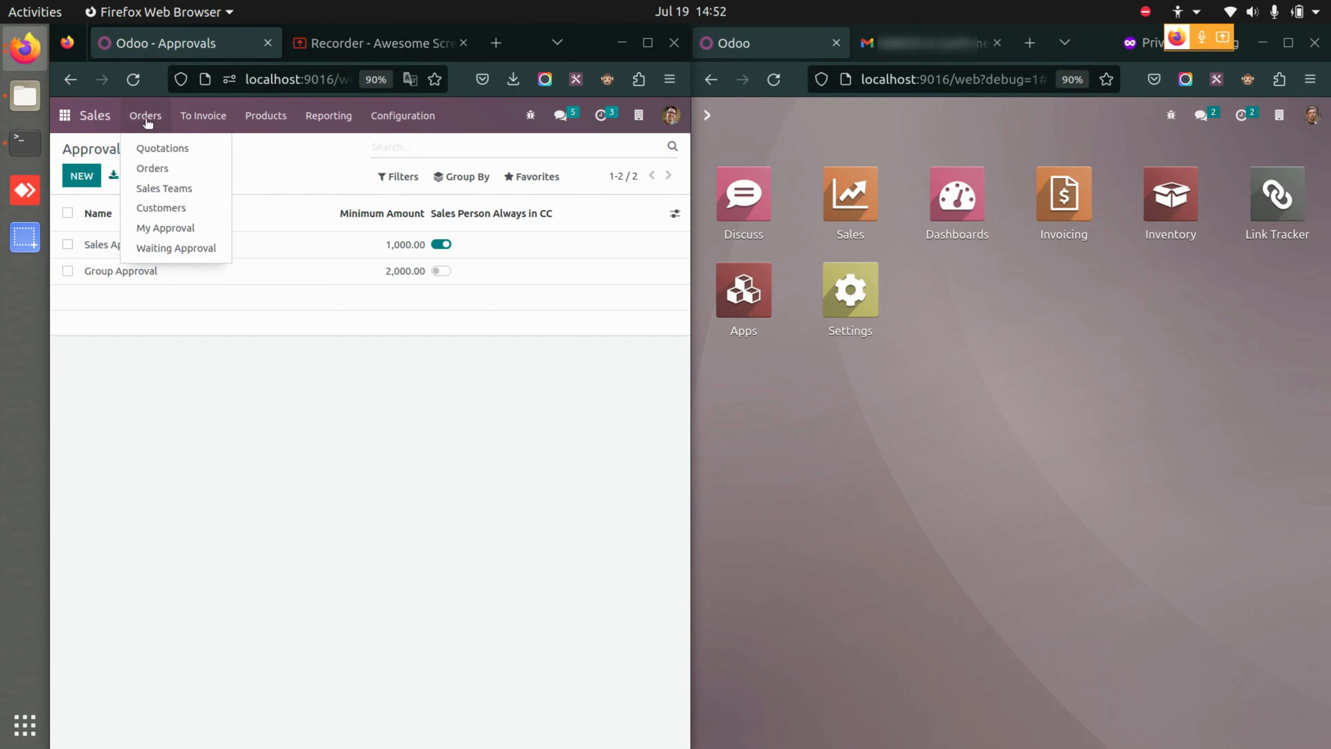
left_click(162, 148)
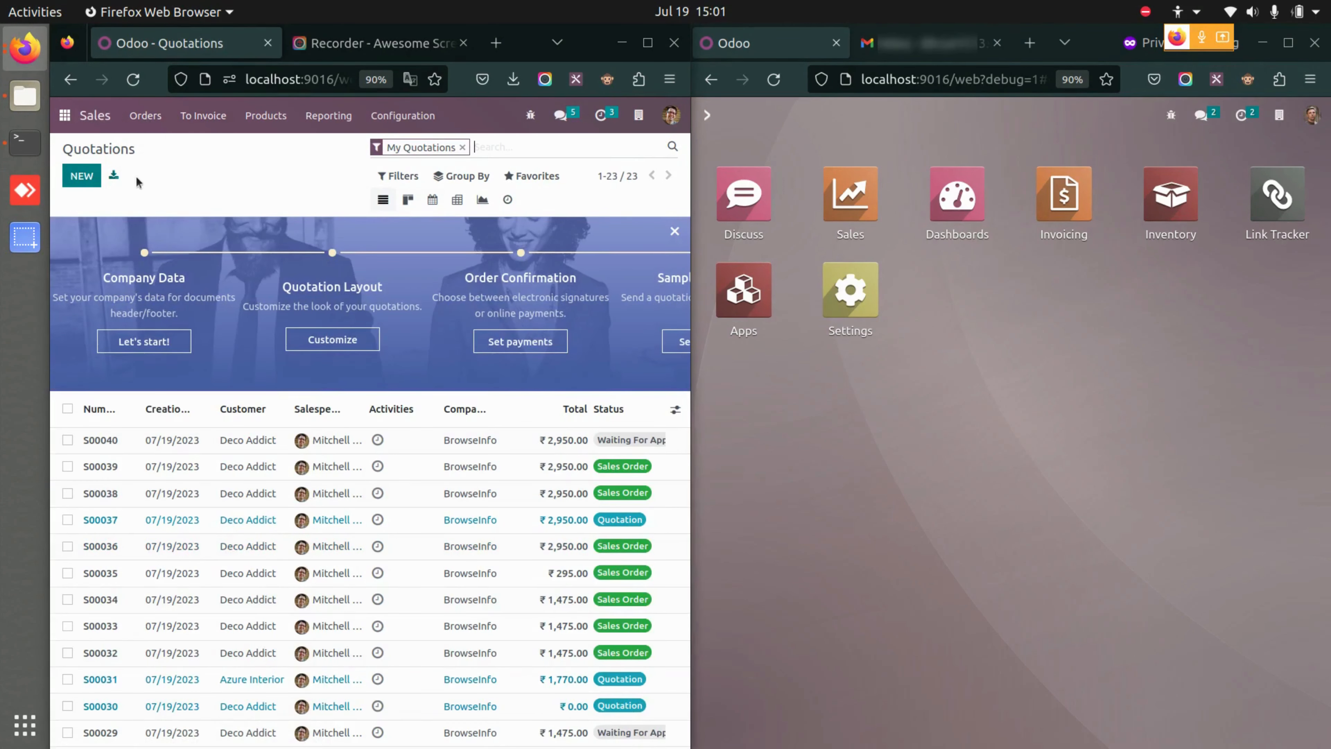
left_click(80, 176)
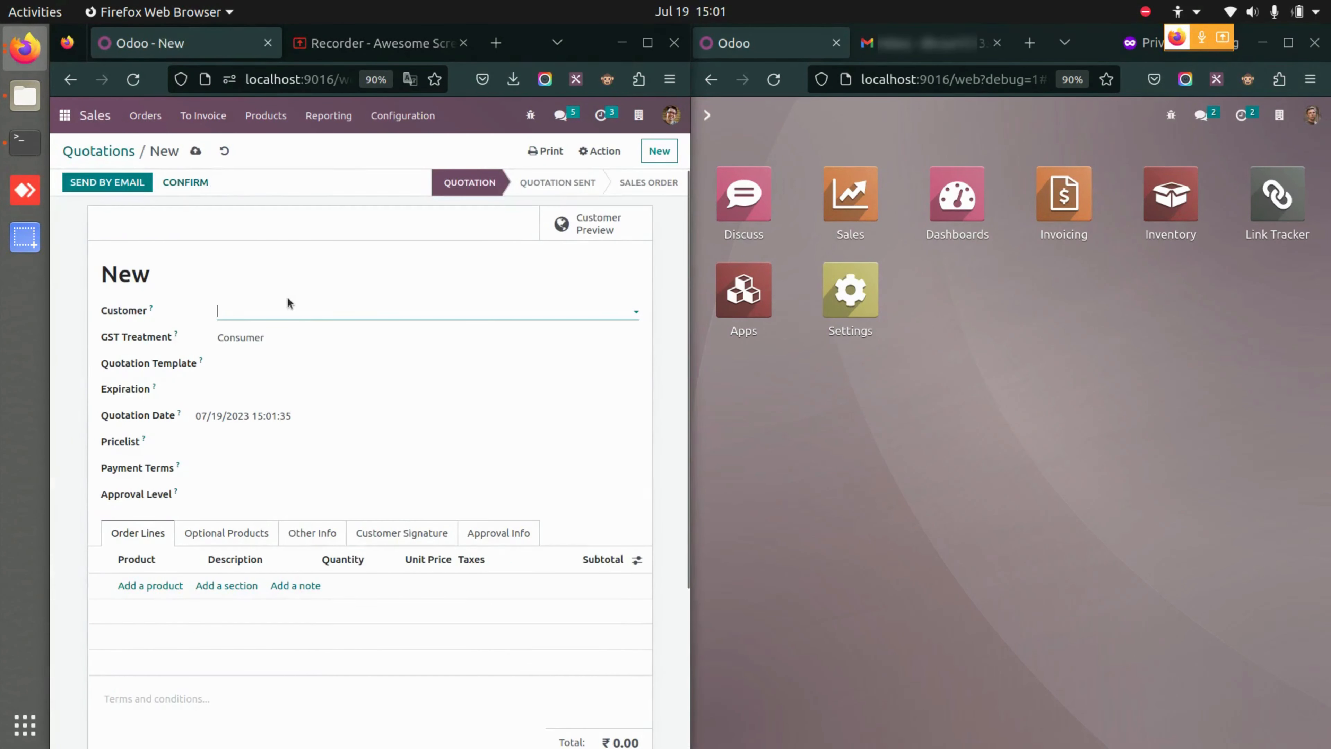
left_click(296, 308)
left_click(325, 333)
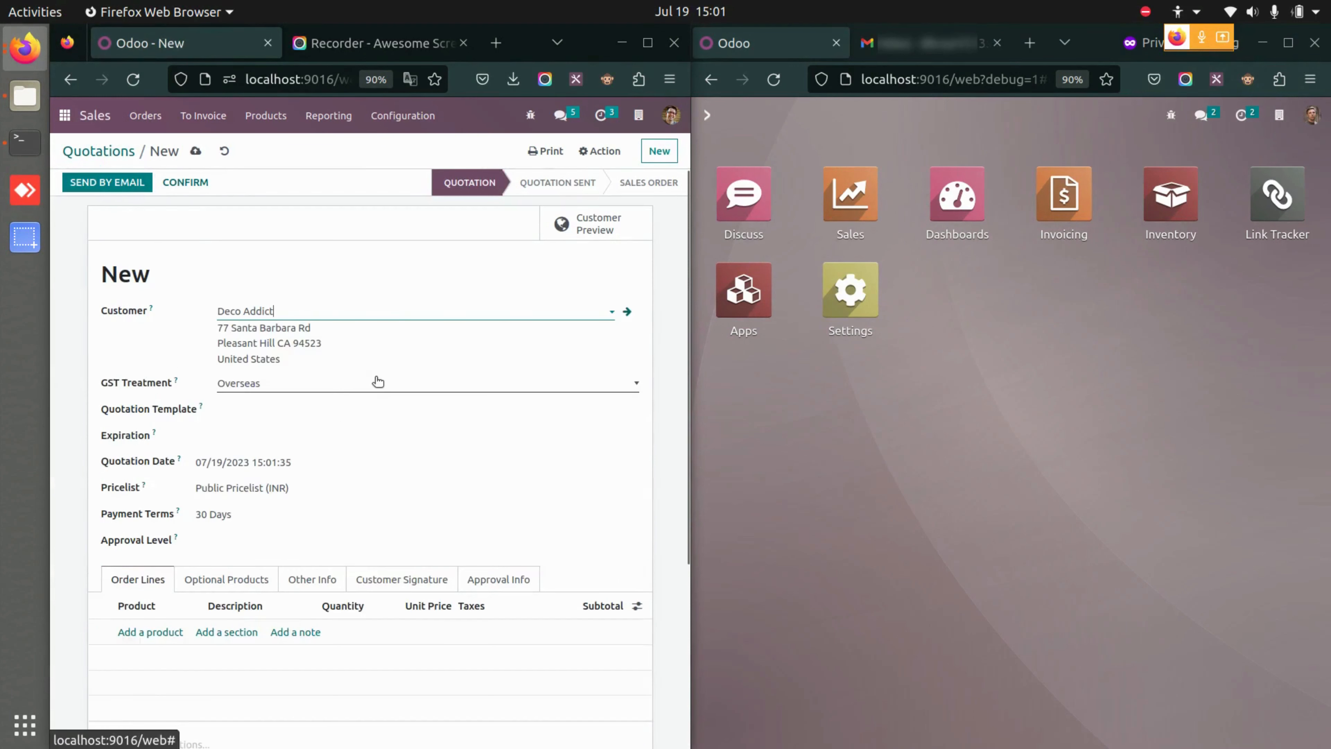
left_click(149, 560)
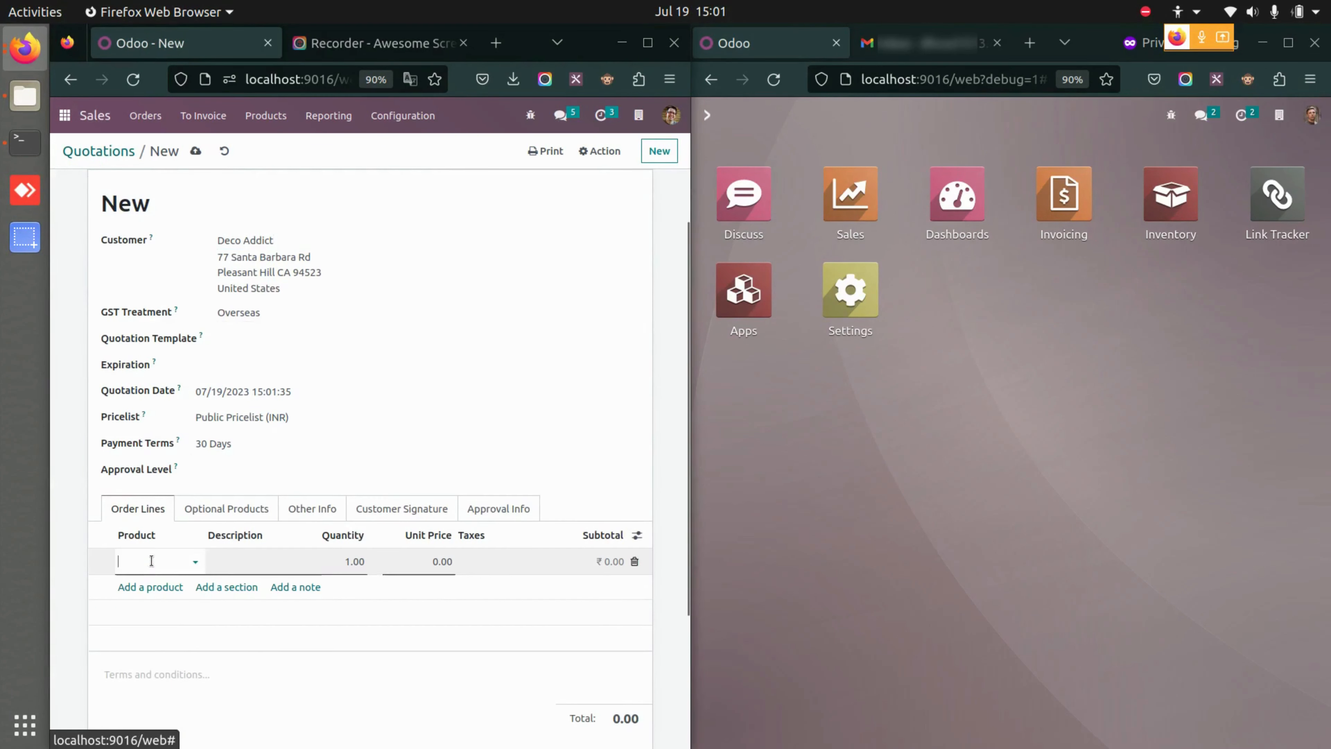
left_click(296, 358)
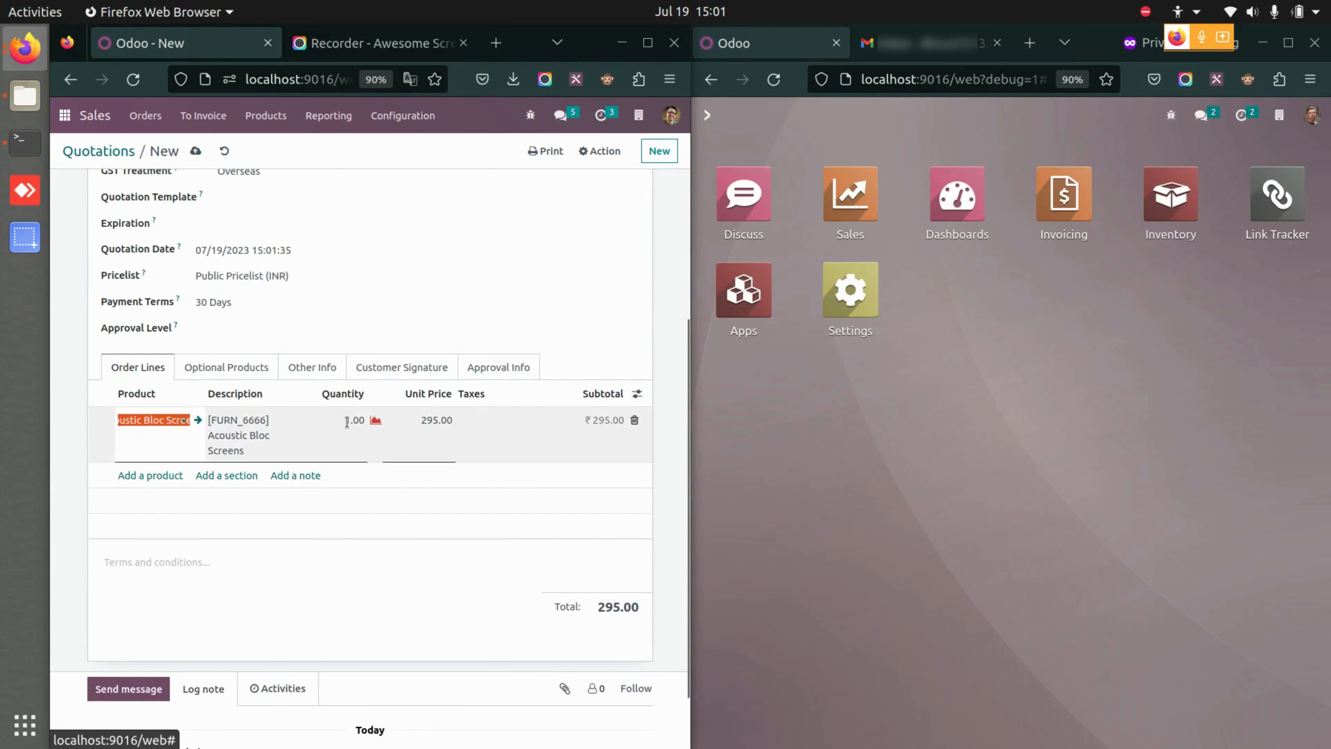
- Set the quantity of the Acoustic Bloc Screens order line to 2000
double_click(347, 422)
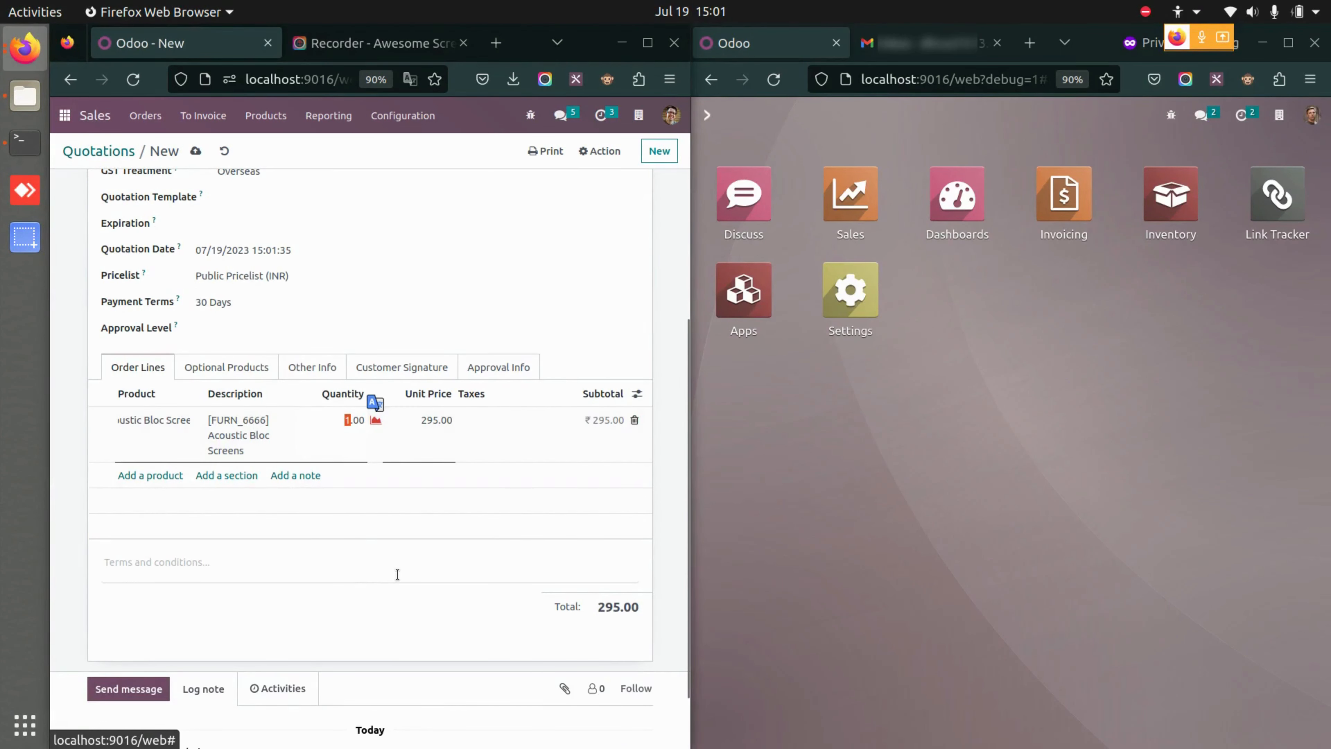
type("1")
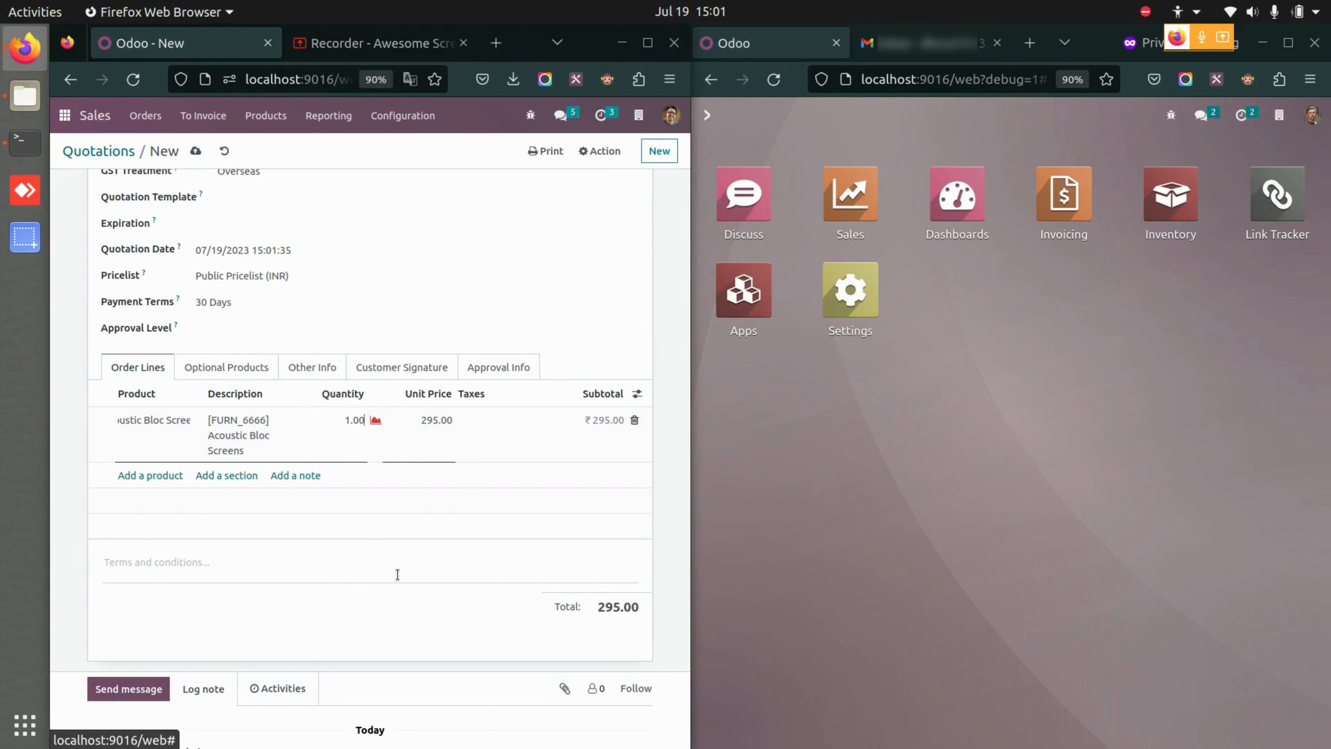
key("BackSpace")
key("BackSpace")
key("BackSpace")
type("2,000")
left_click(397, 574)
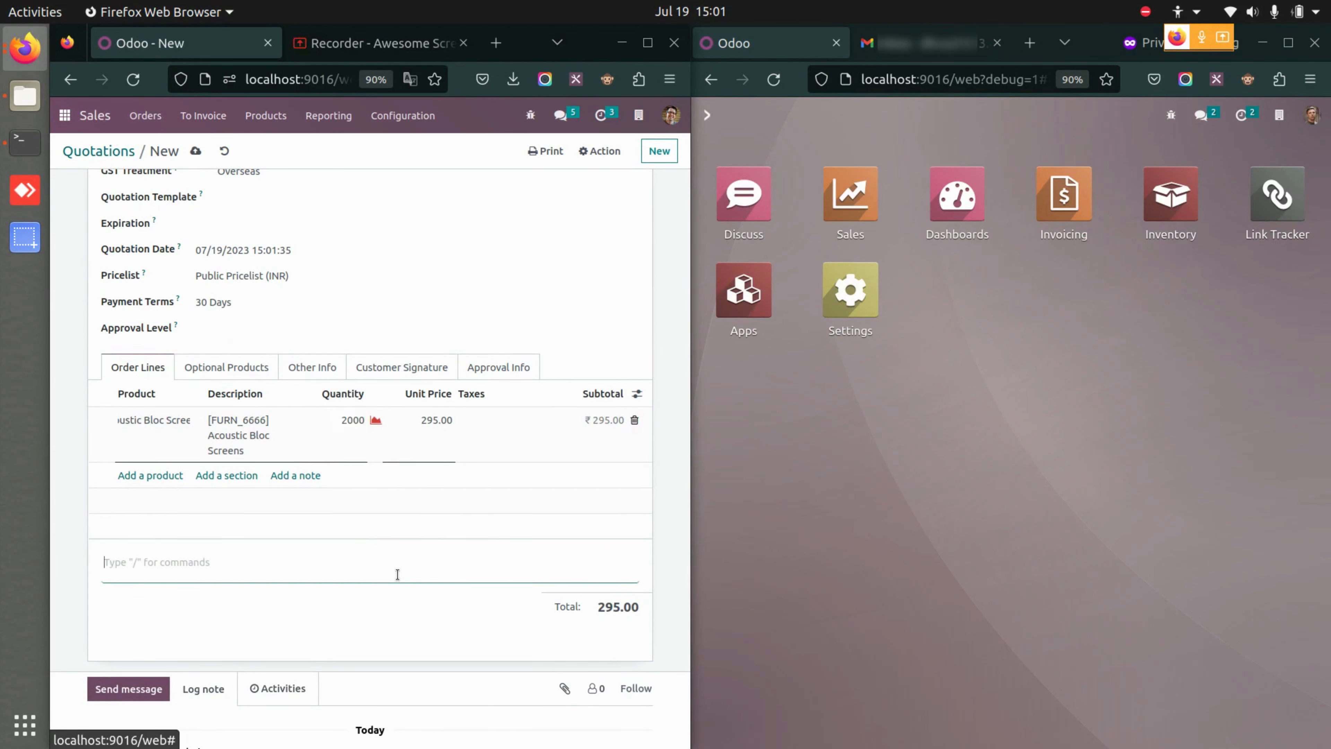
- Set the Acoustic Bloc Screens quantity to 10 and confirm the quotation to submit it for approval
left_click(352, 433)
type("10")
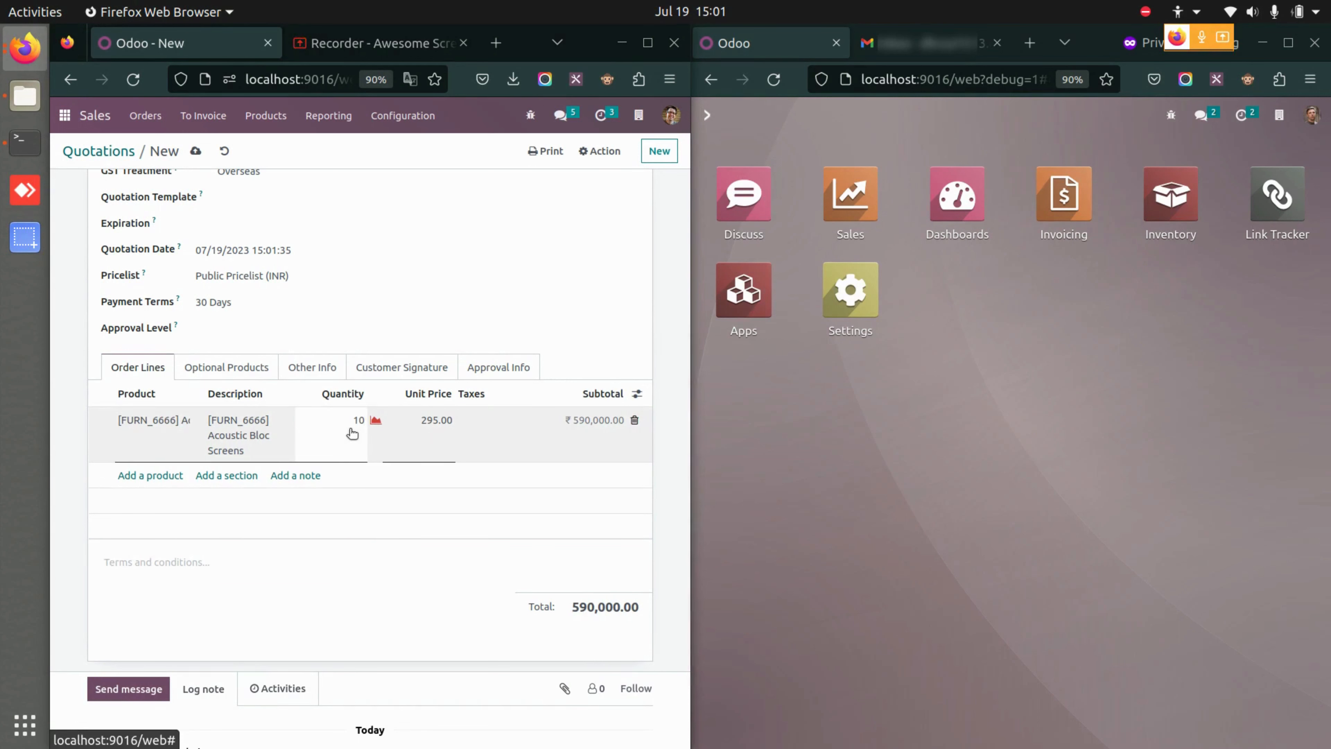
left_click(406, 612)
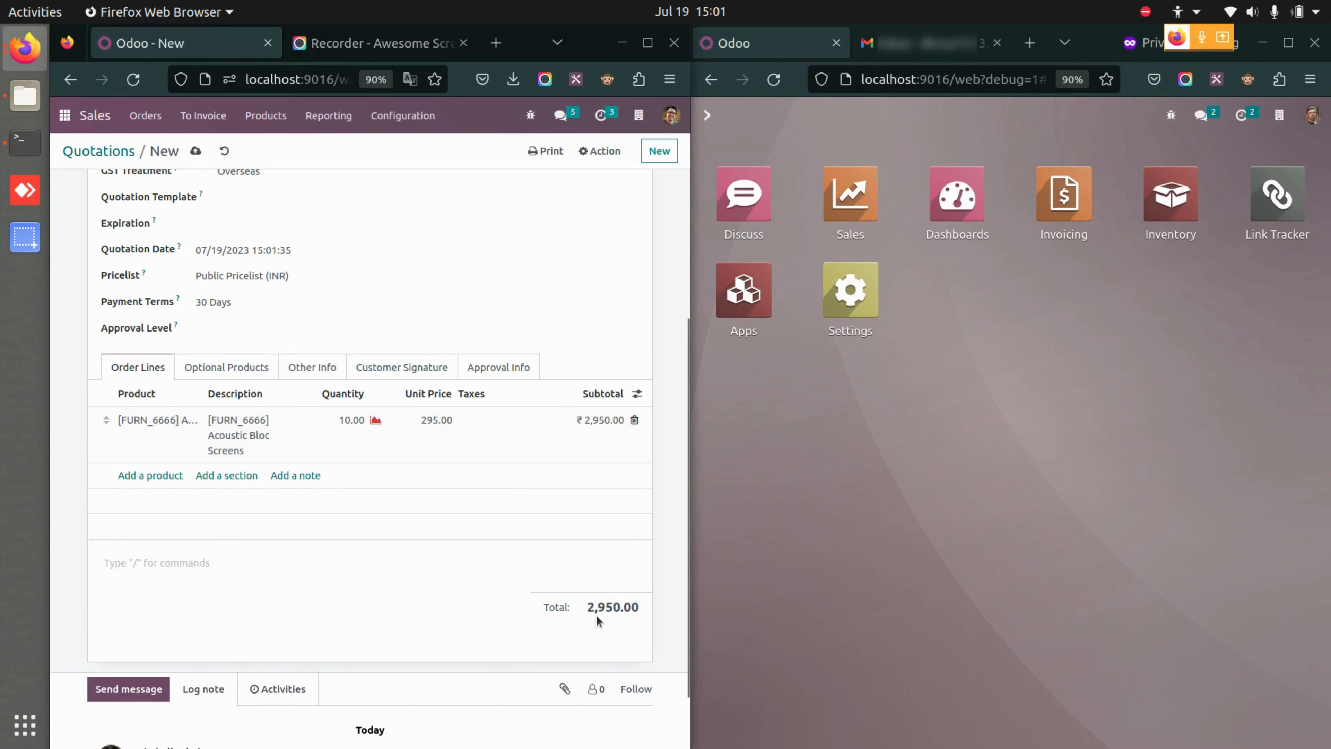
scroll(331, 551, "up", 5)
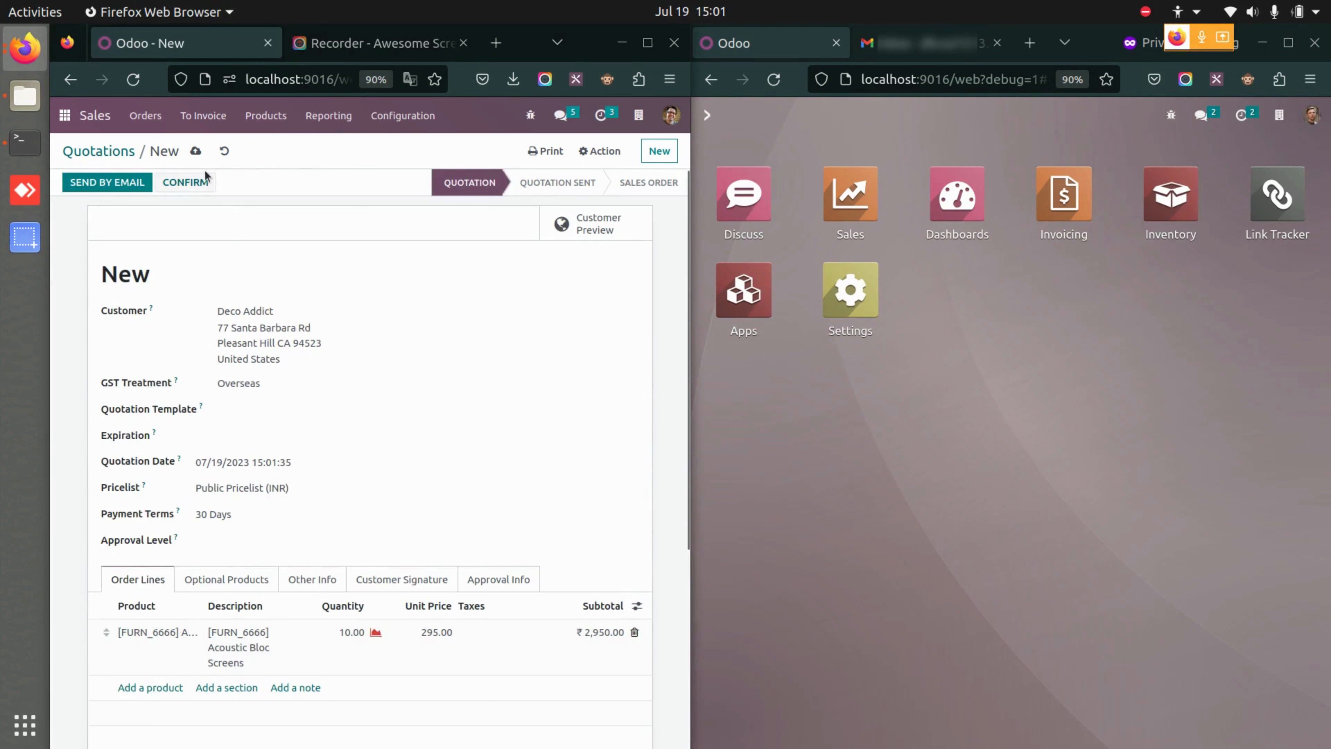
left_click(201, 188)
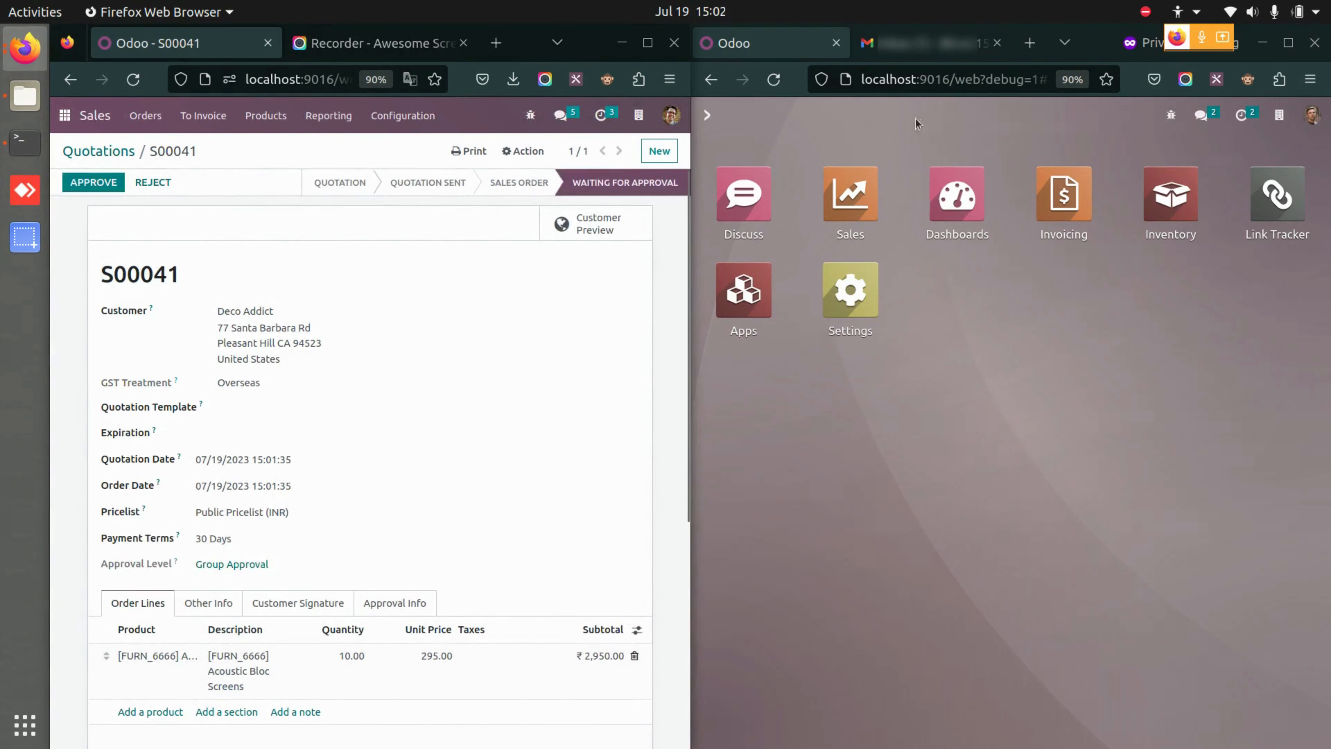
- Switch to Gmail and read the S00041 Request for Approval email, then return to the inbox to check for the approver email
left_click(928, 43)
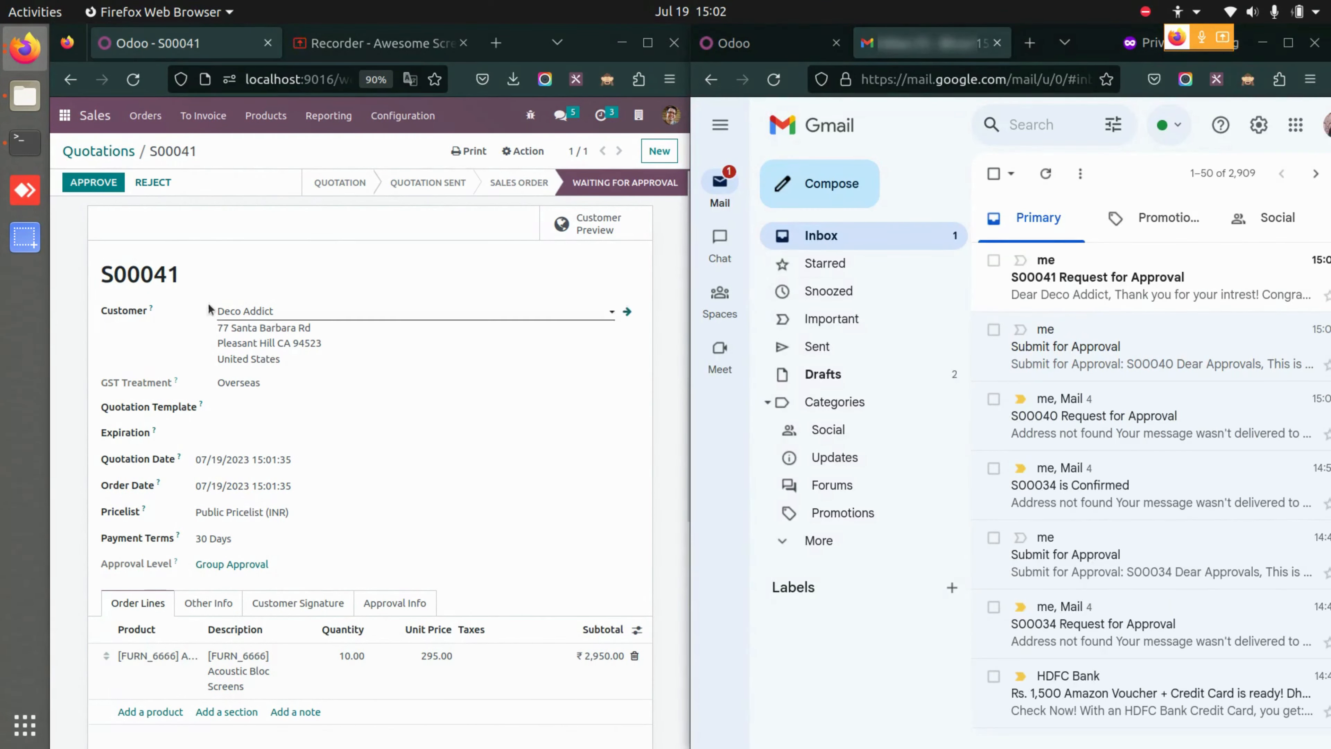
left_click(1151, 289)
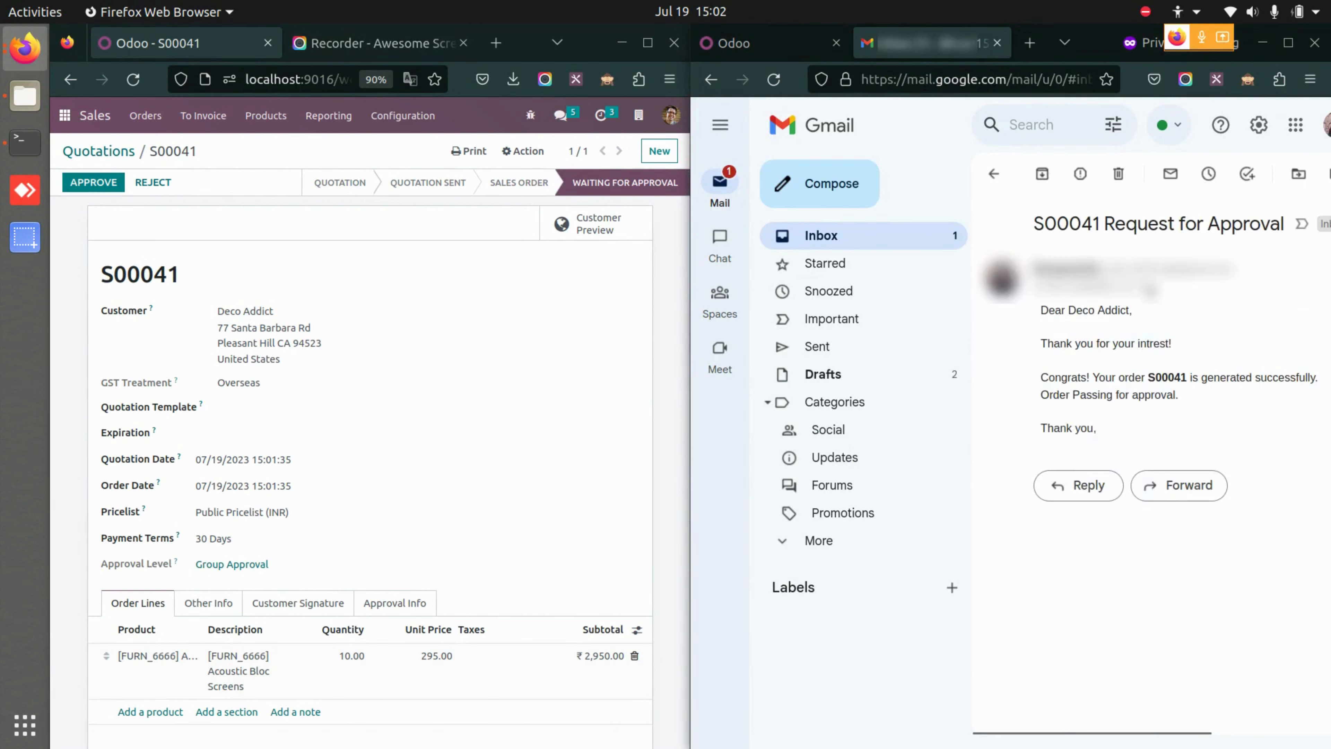
left_click(1017, 201)
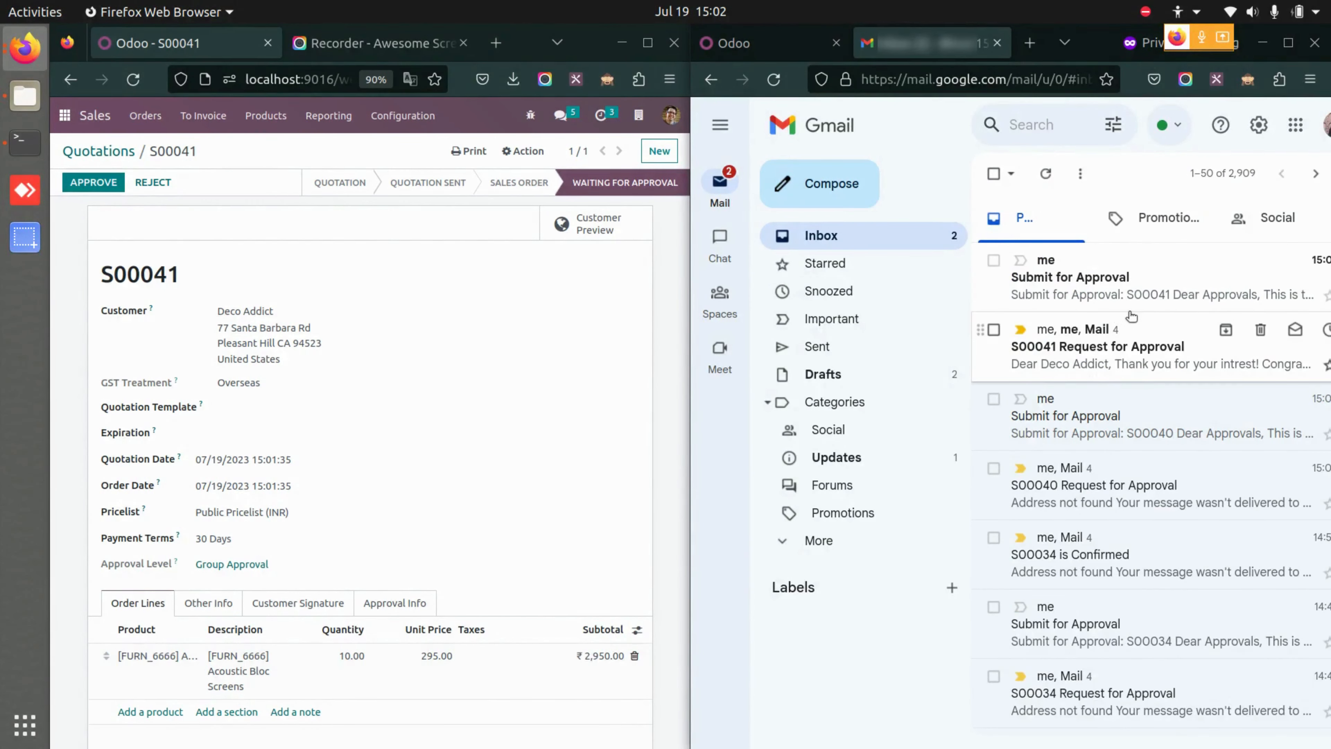
- Return to the approver's Odoo session and open order S00041 from the Sales waiting approval orders
left_click(755, 45)
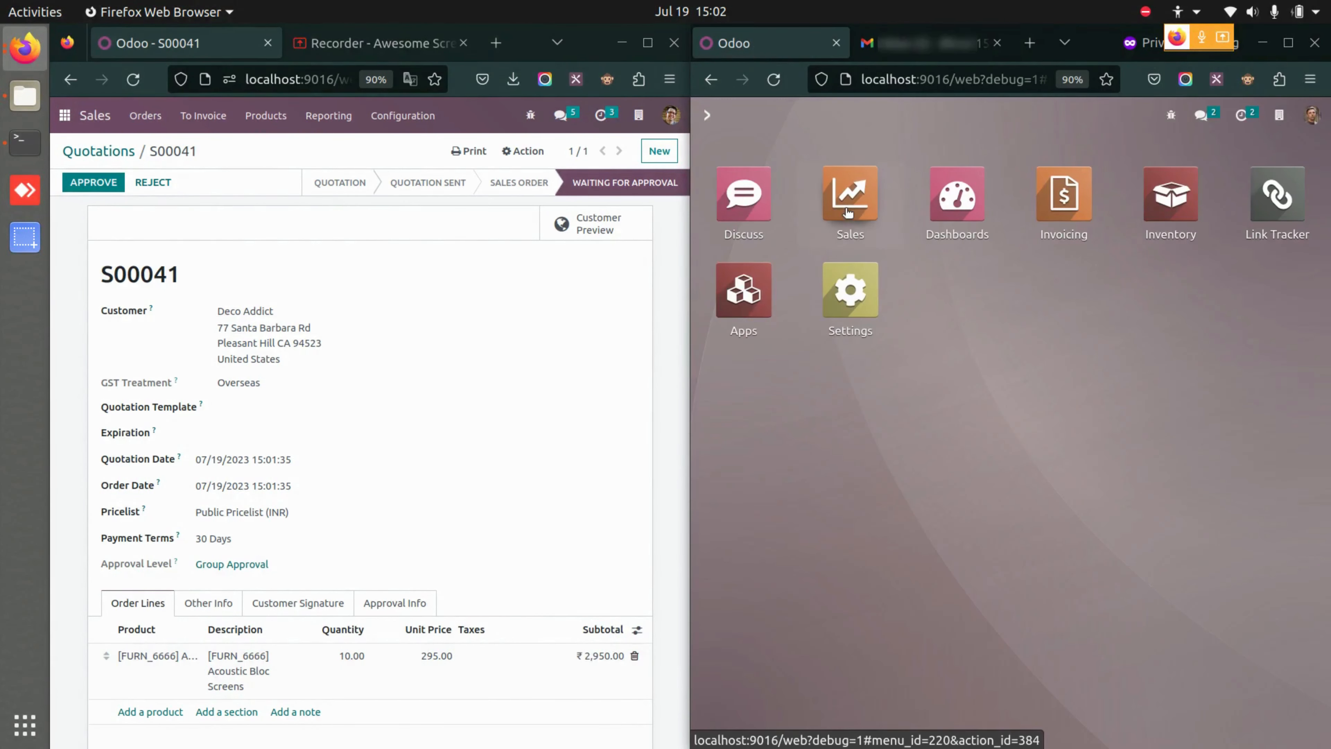
left_click(849, 210)
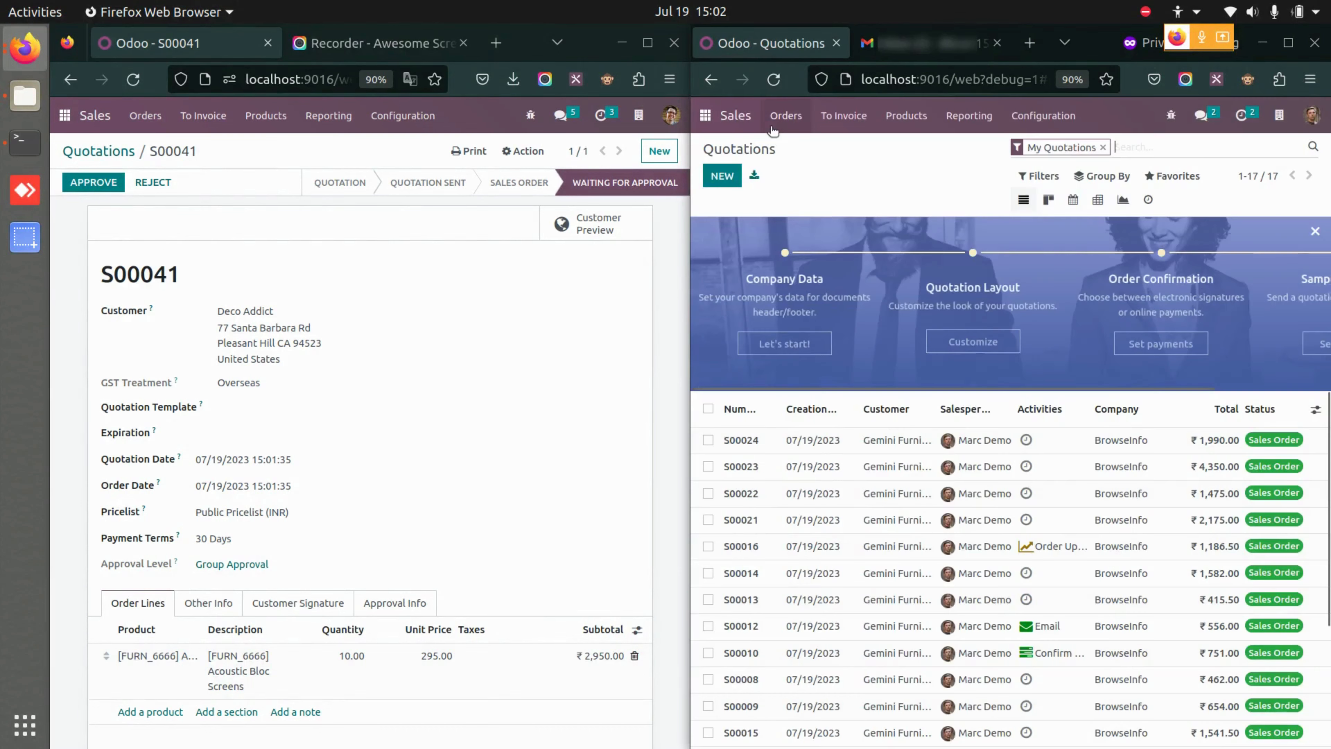
left_click(775, 122)
left_click(816, 248)
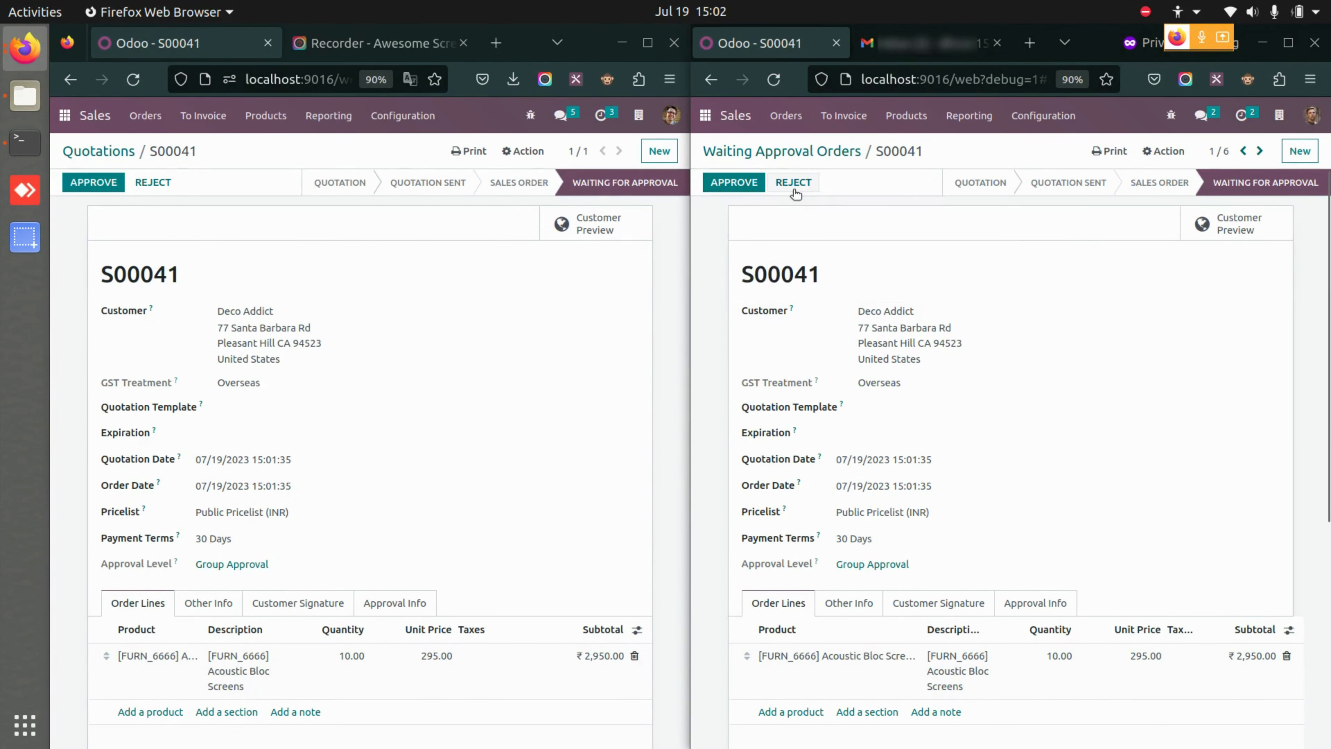
- Reject order S00041 with the rejection reason "Incorrect Qty."
left_click(794, 186)
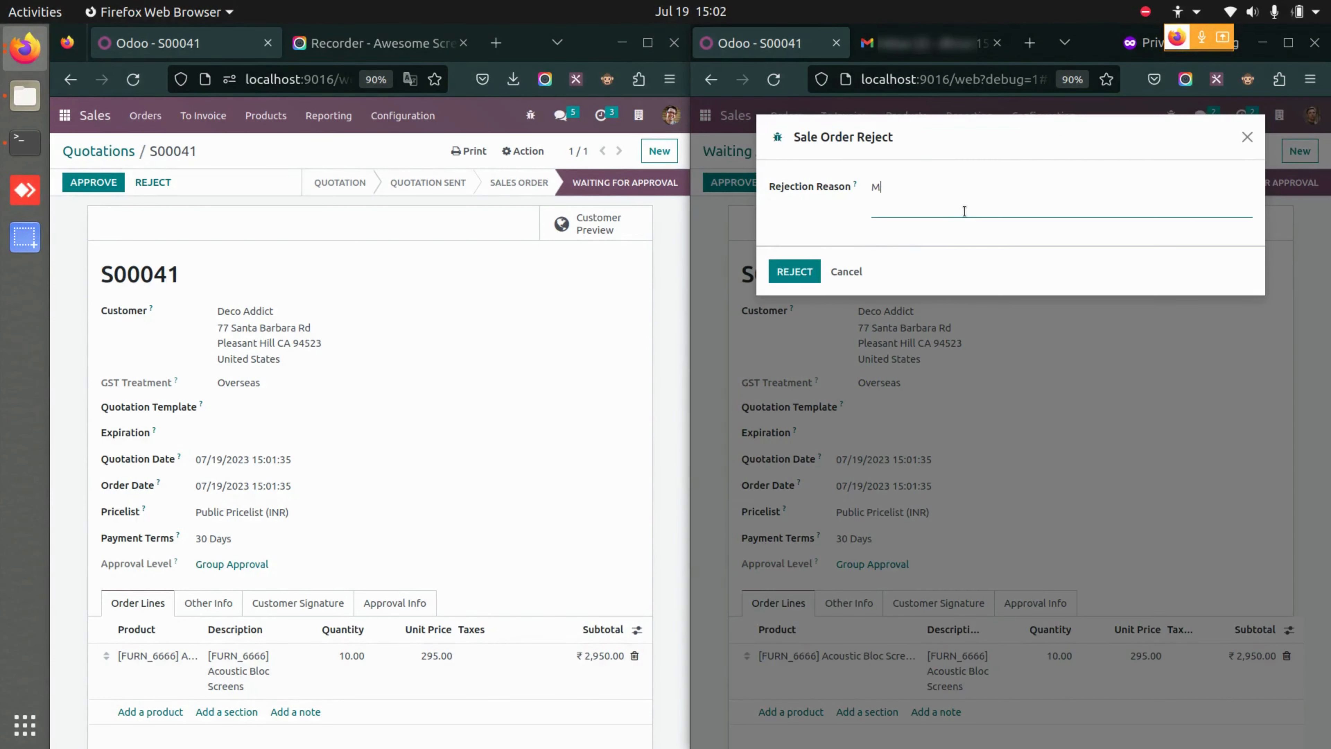
key("BackSpace")
key("BackSpace")
type("Incorrect Q")
left_click(803, 271)
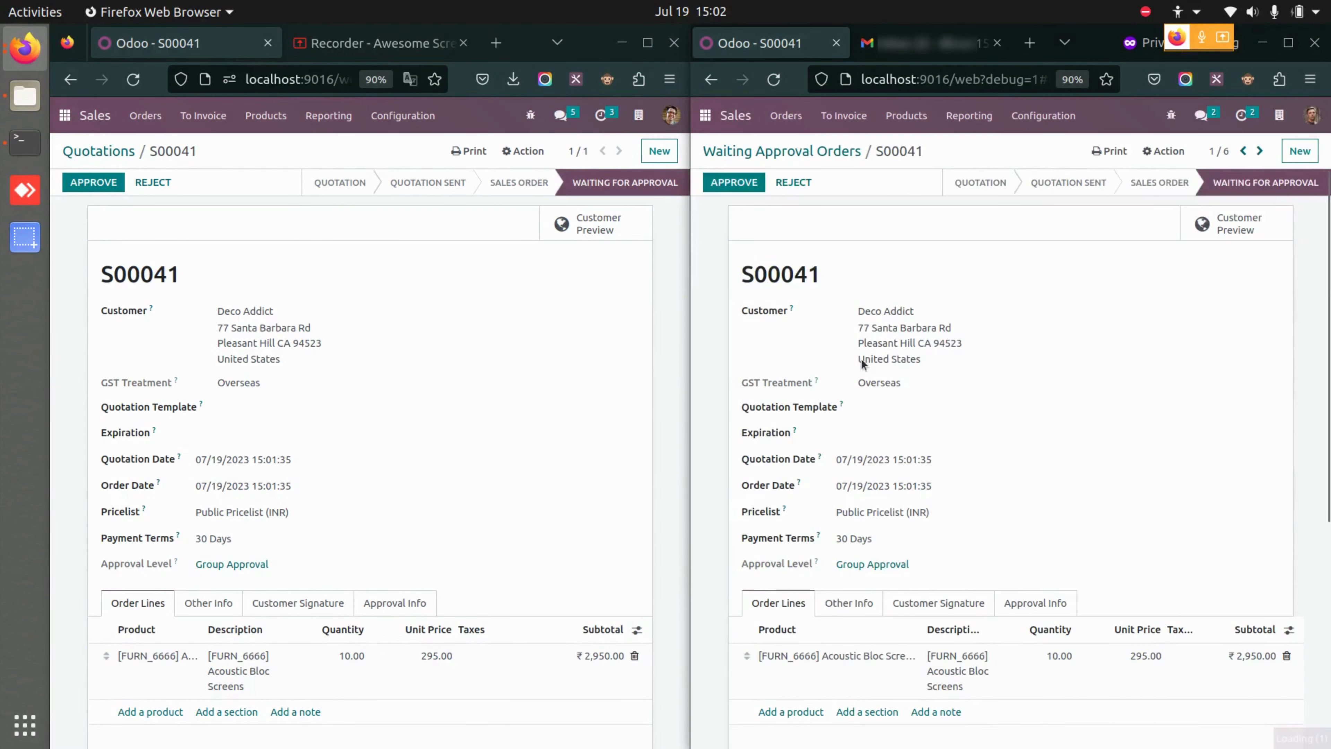
- Reload S00041 in the submitter's session and open the S00041 is Rejected email in the approver's Gmail inbox
left_click(258, 261)
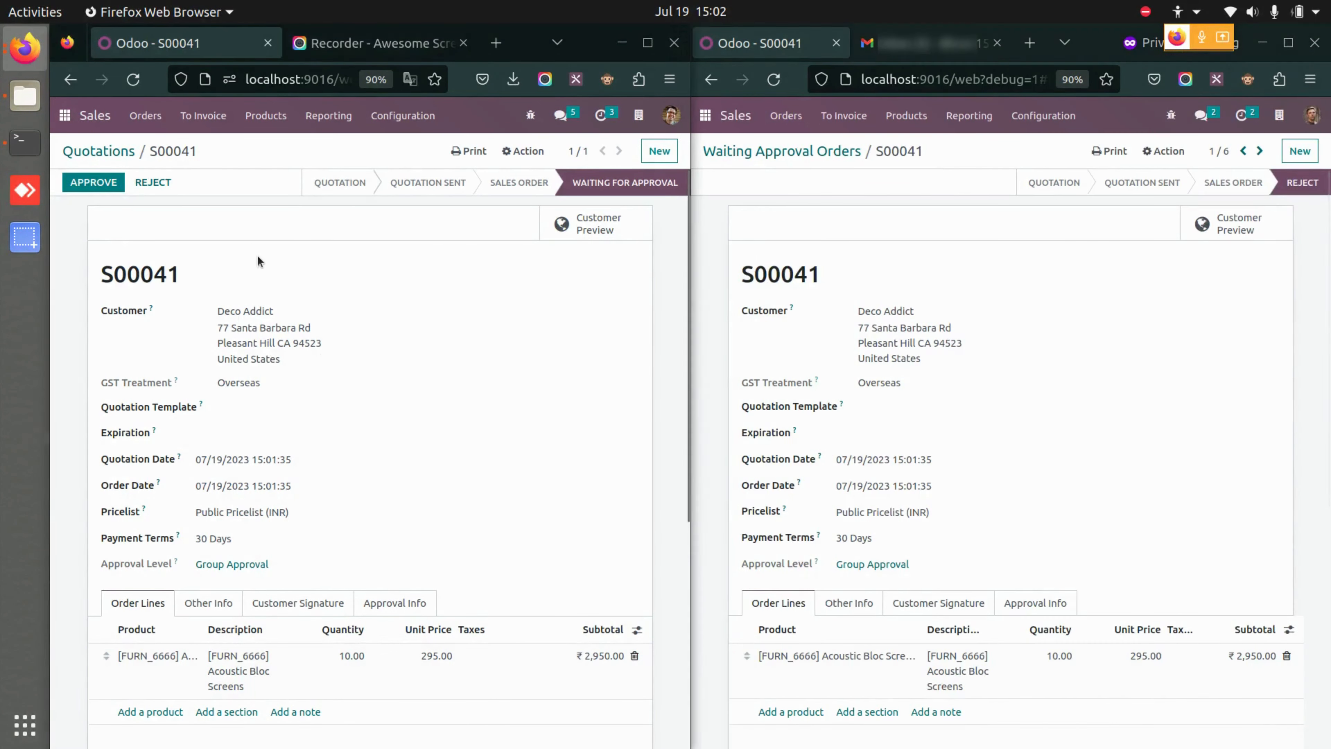
key("F5")
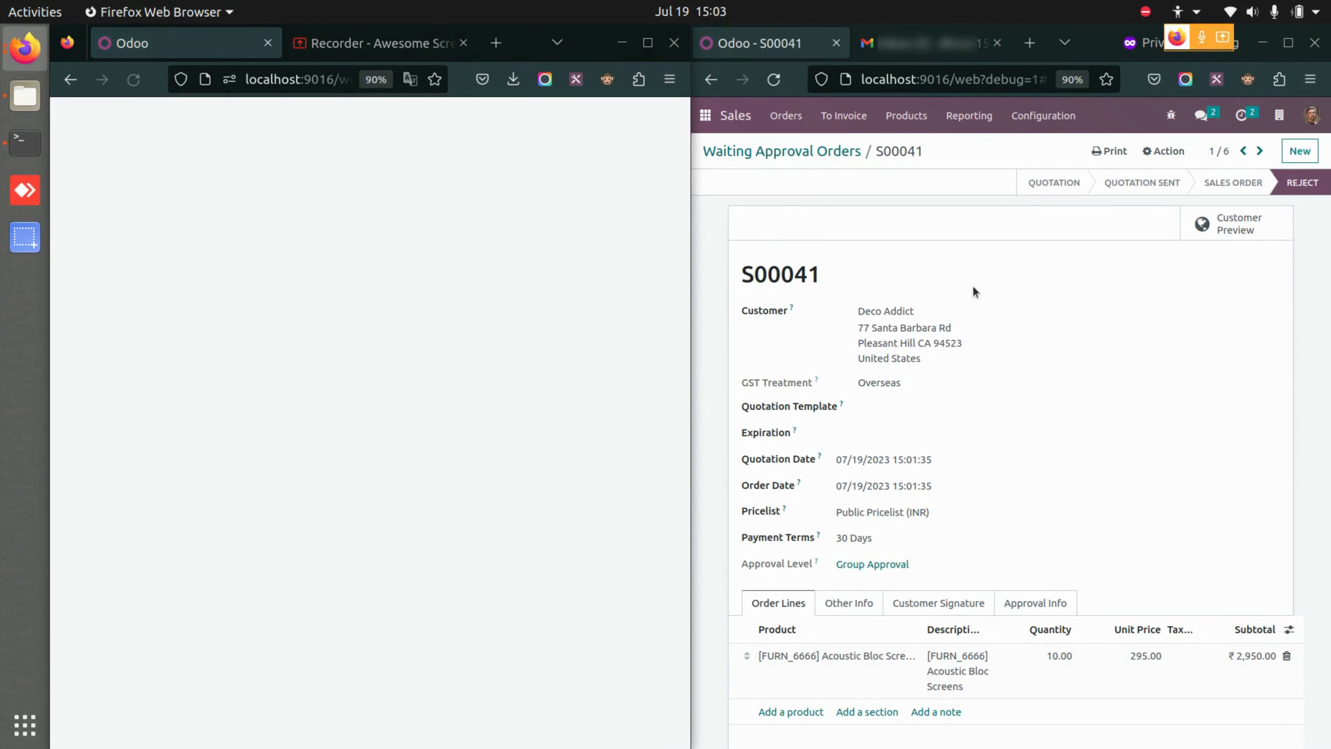
left_click(969, 52)
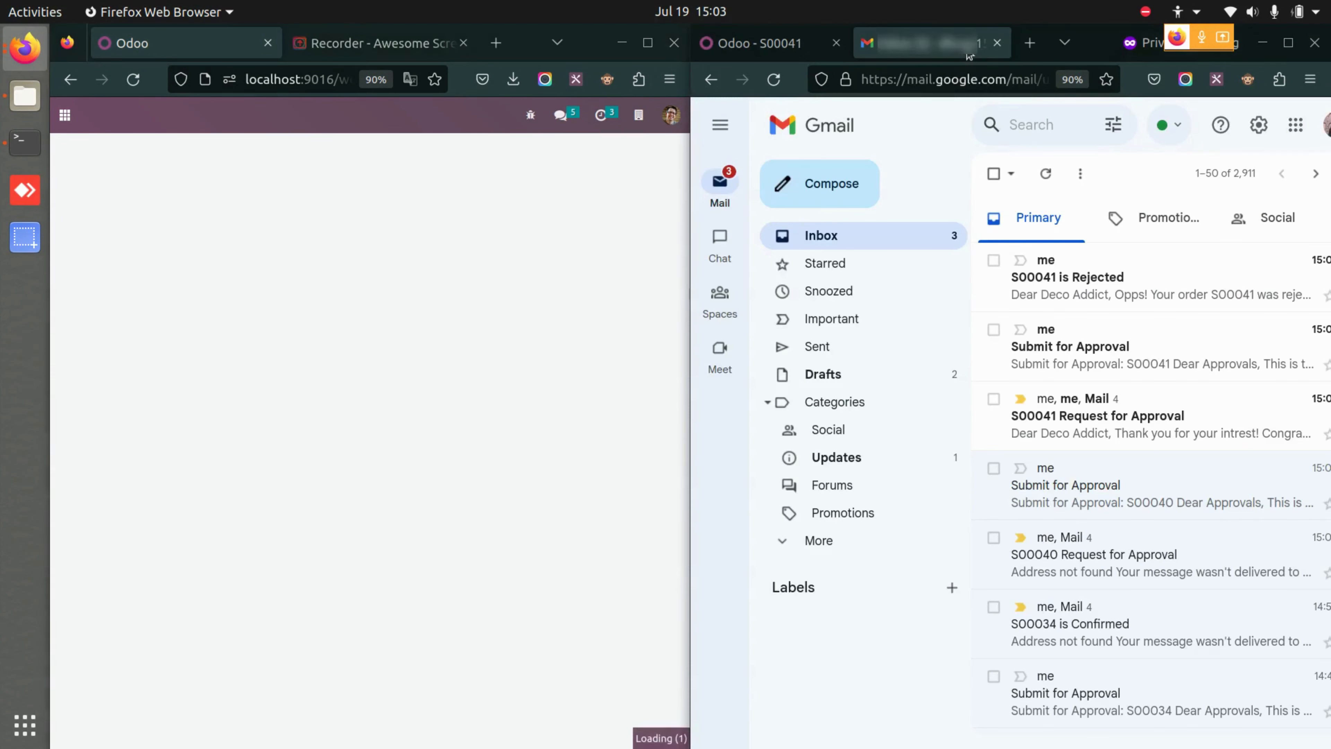
left_click(1107, 287)
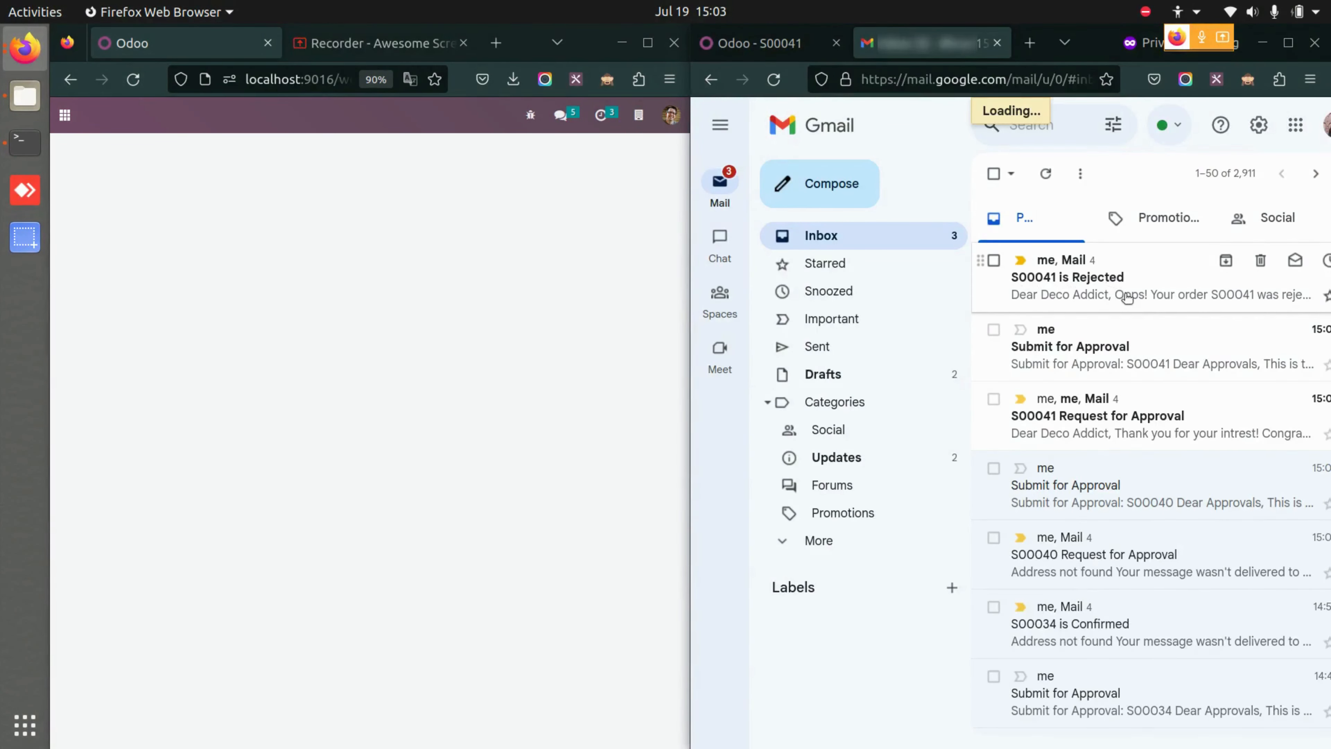
- Return to Odoo and examine the status and message log of S00041 in the submitter's session
left_click(772, 35)
left_click(473, 497)
scroll(461, 525, "down", 5)
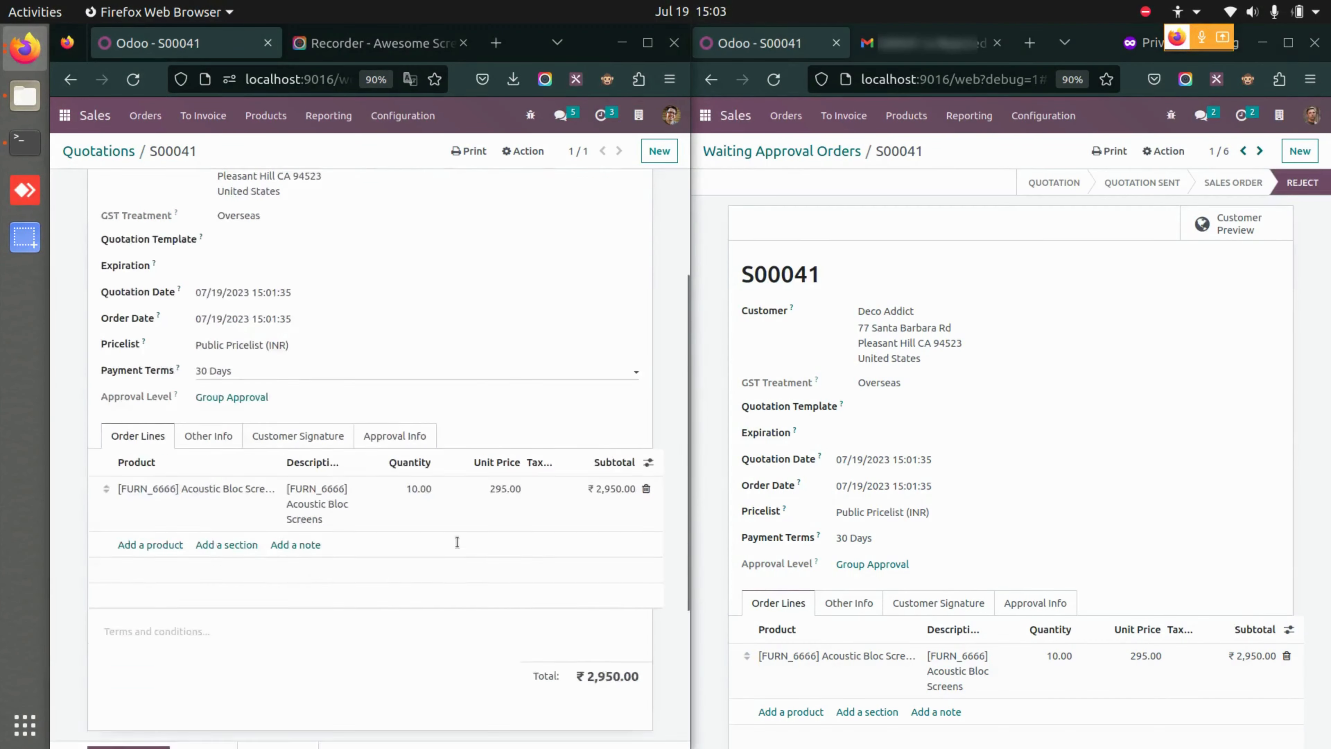
scroll(456, 542, "up", 5)
scroll(457, 542, "down", 7)
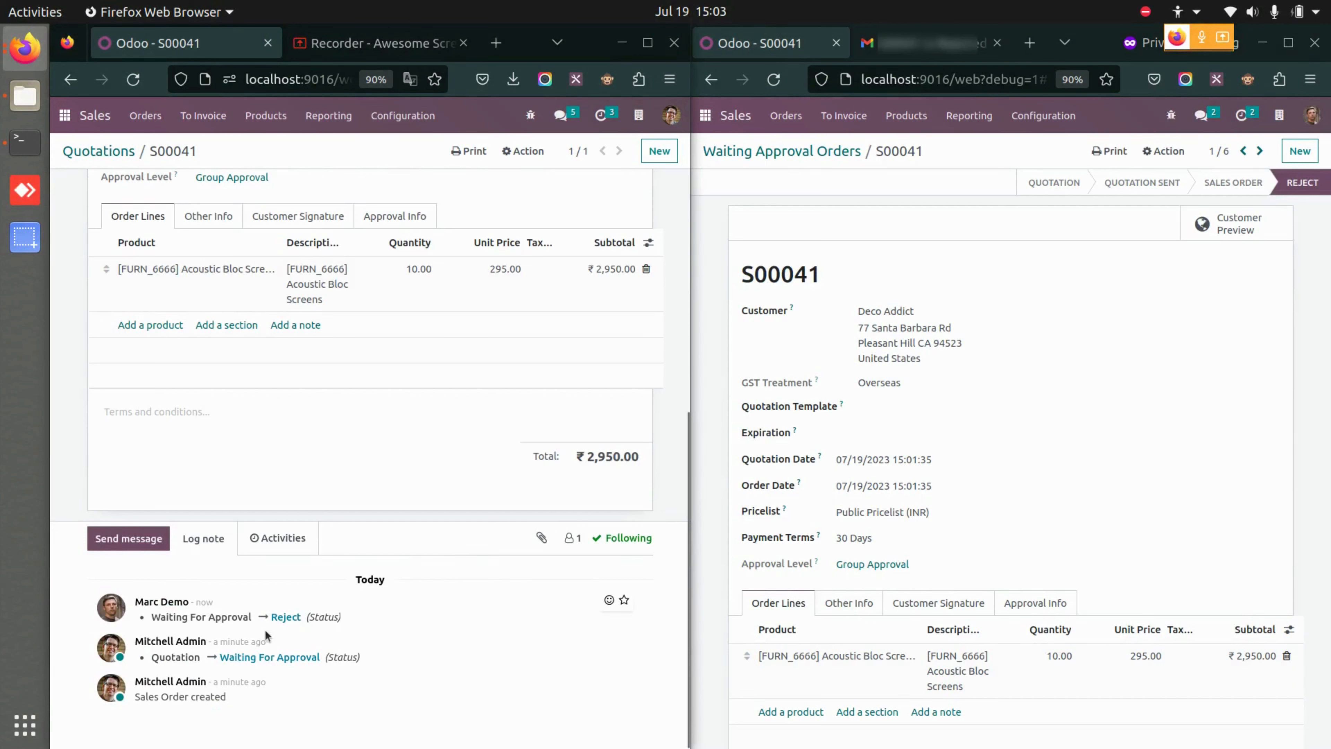
scroll(431, 463, "up", 5)
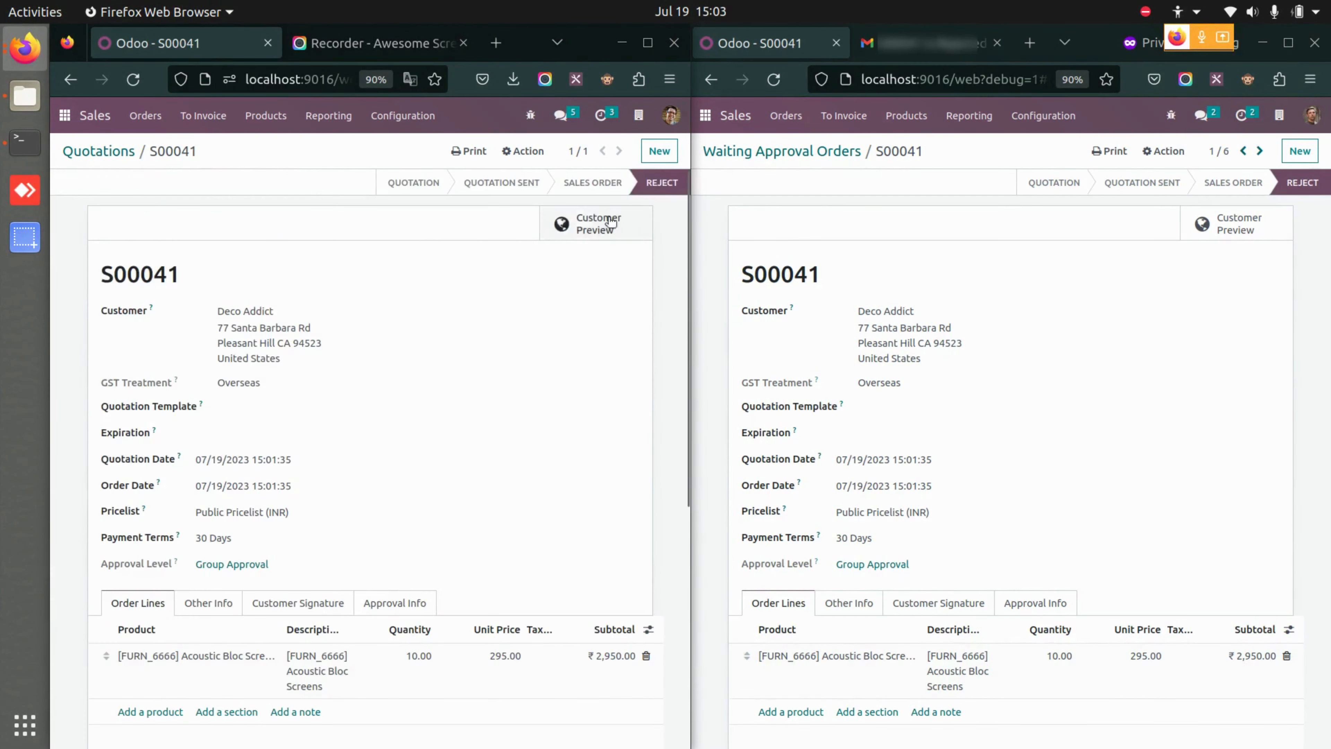
scroll(501, 347, "down", 5)
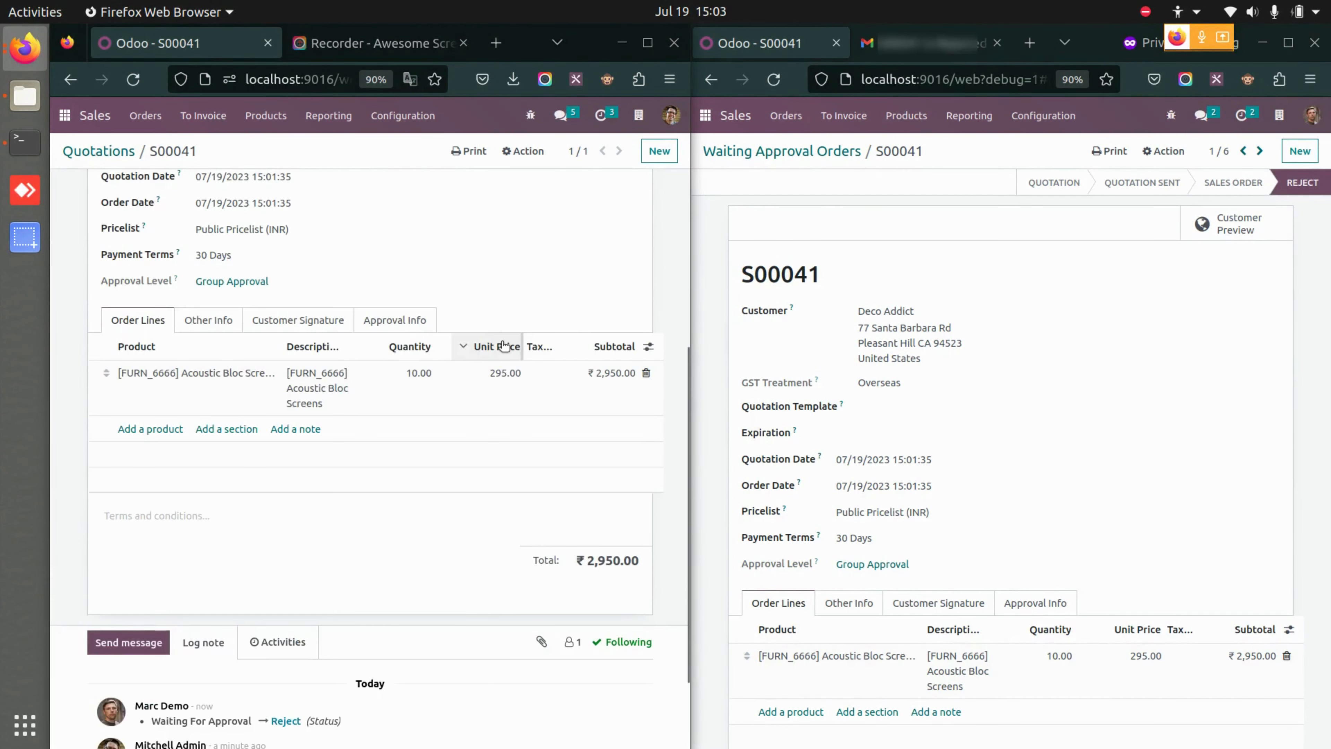
- Review the approval info of S00041, including the reject date, who rejected it, the reject reason and the approval lines
left_click(405, 325)
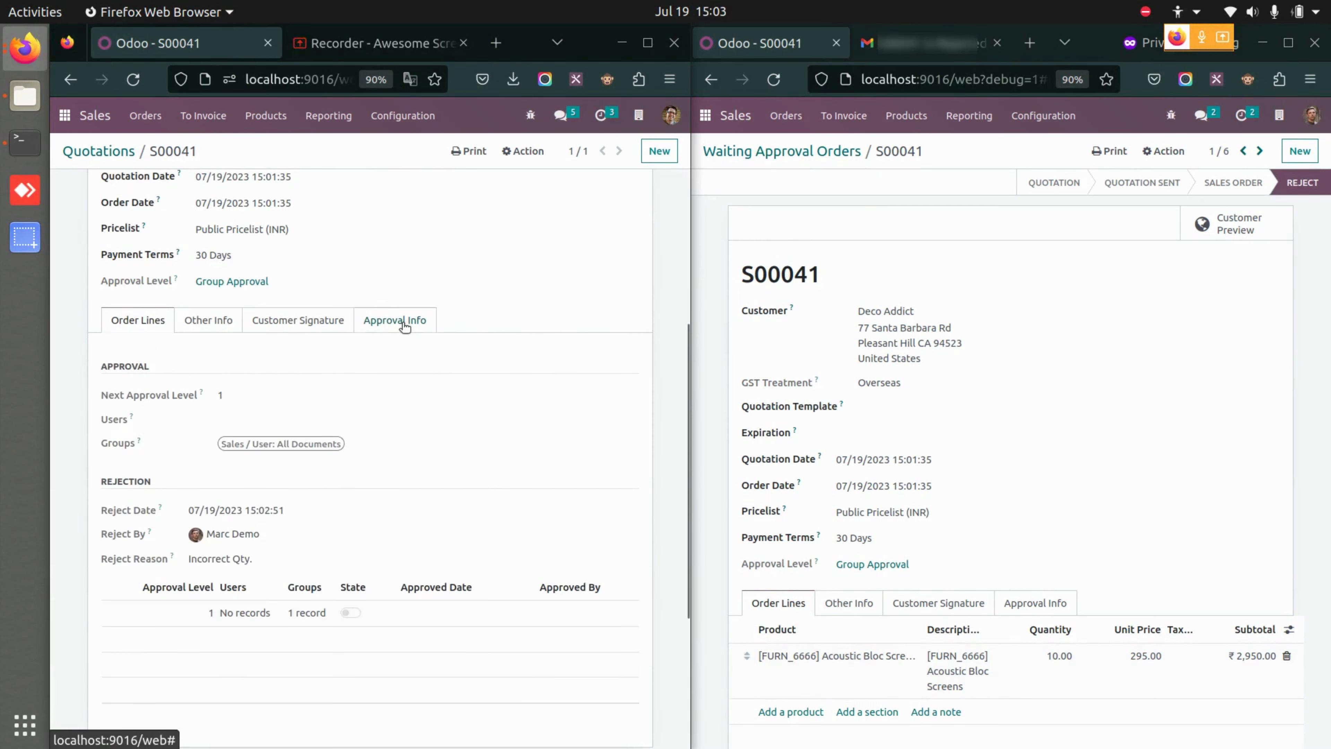
scroll(401, 446, "down", 4)
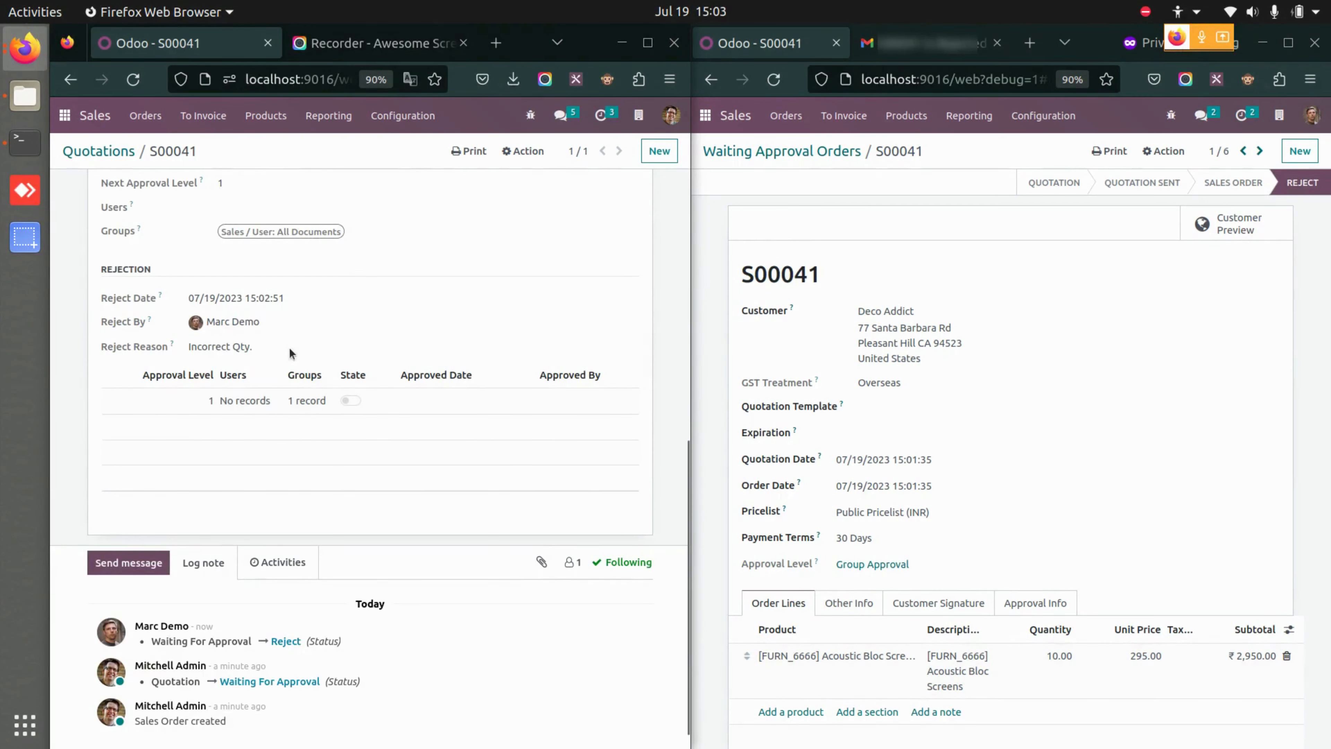
scroll(126, 232, "up", 1)
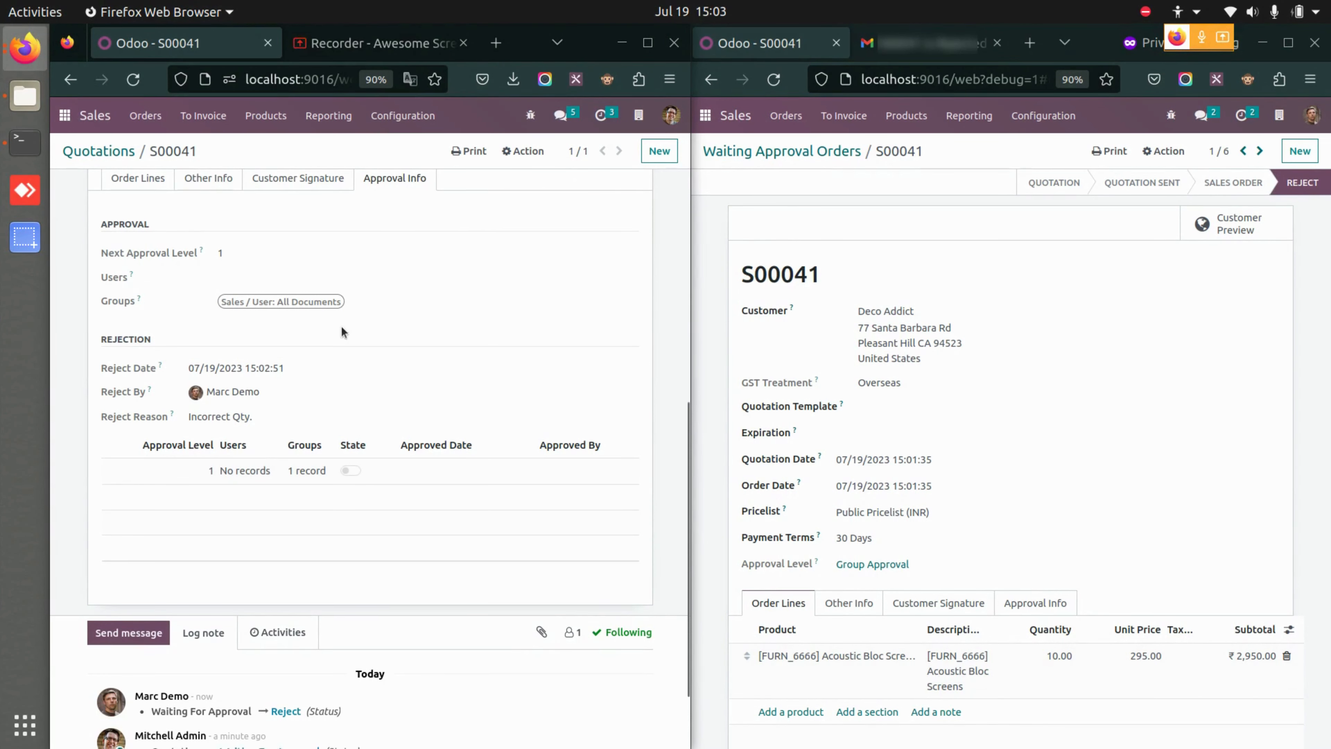
scroll(341, 326, "down", 2)
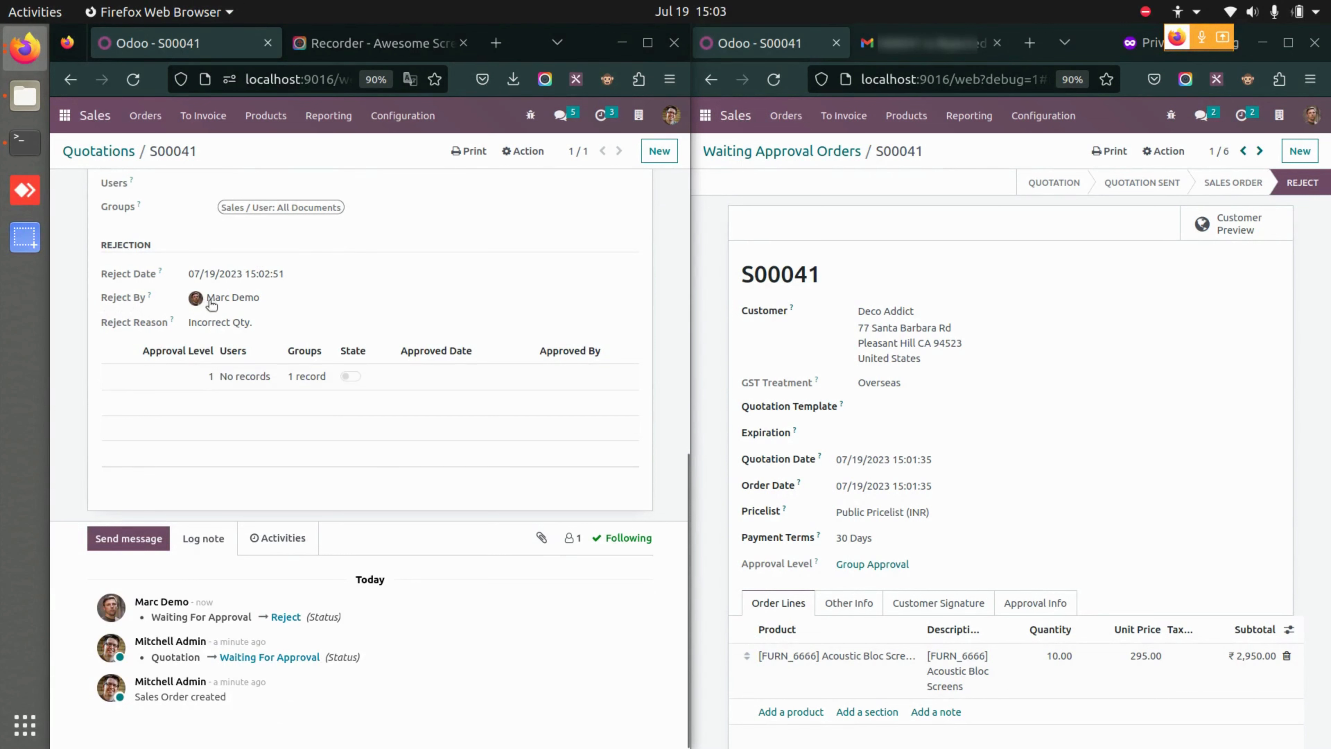
triple_click(257, 321)
left_click(334, 495)
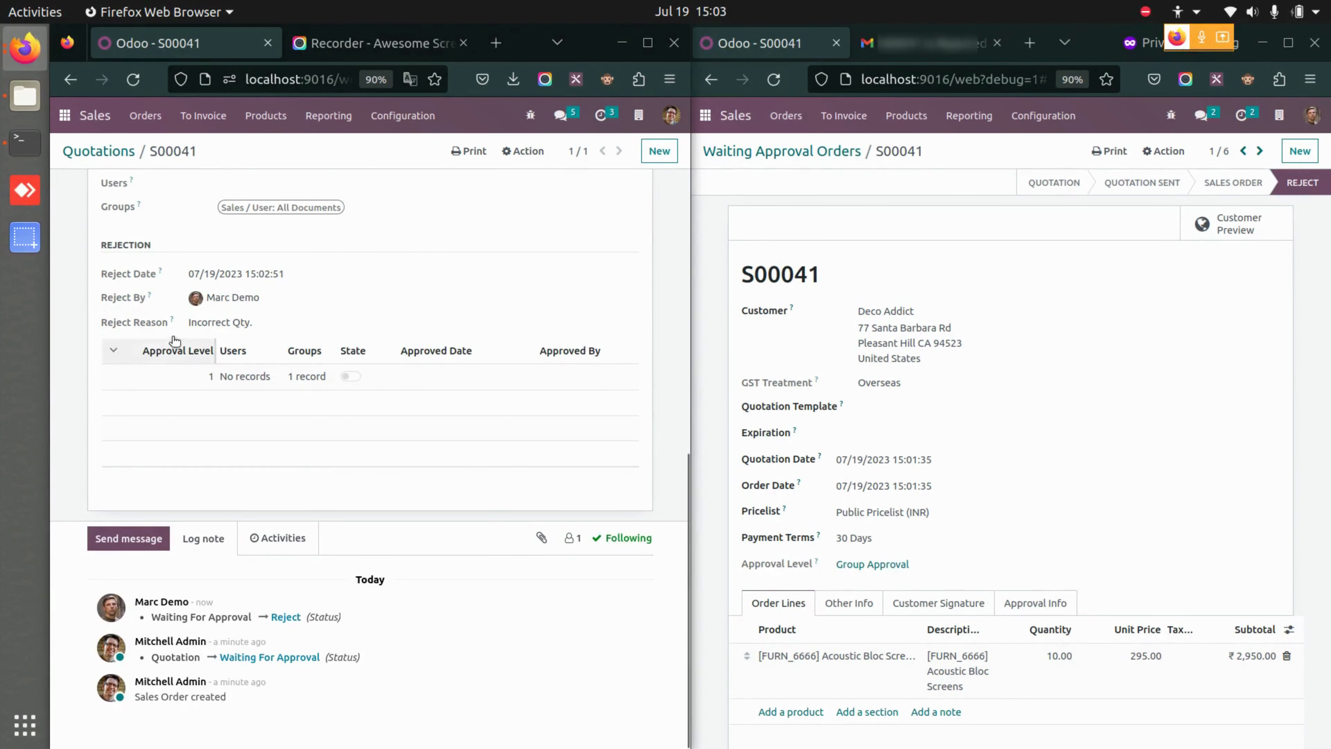
scroll(321, 473, "up", 5)
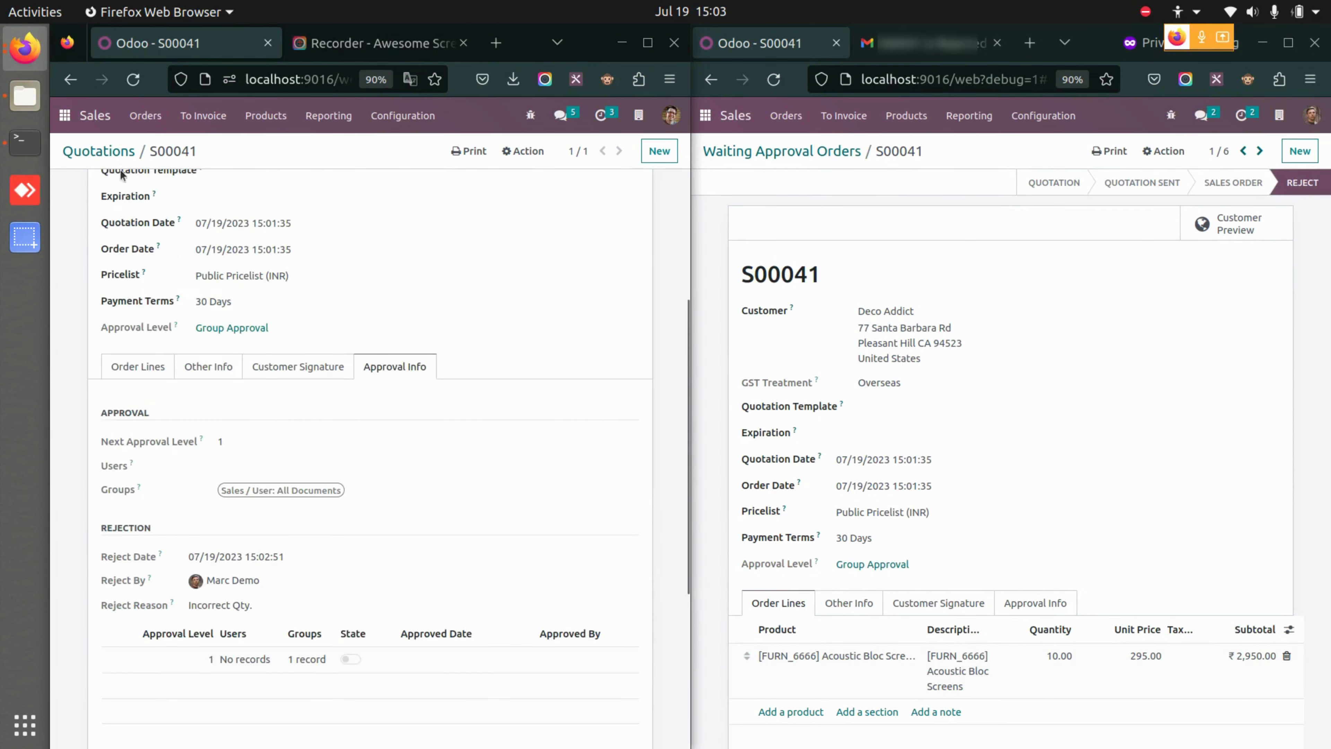
- In the submitter's Sales settings, set Dynamic Approval to be based on Before Tax Amount and save the settings
left_click(102, 152)
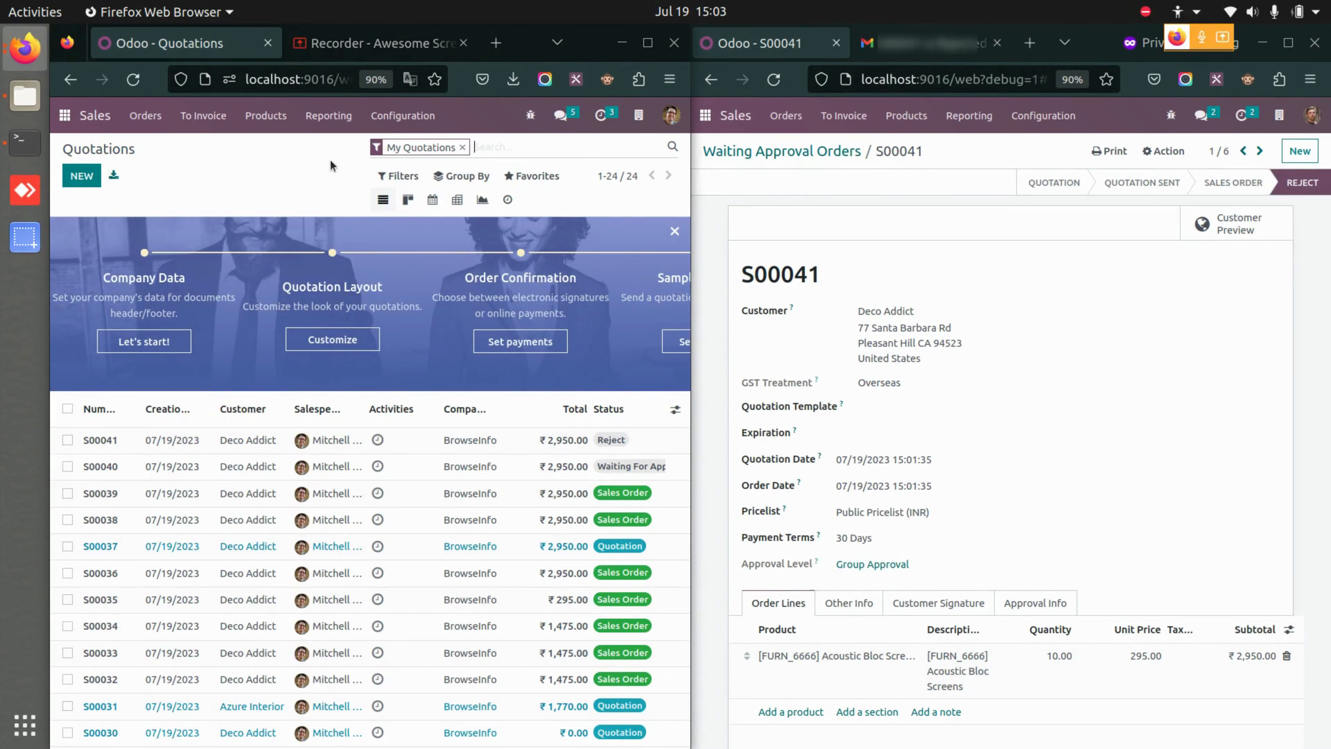
left_click(422, 119)
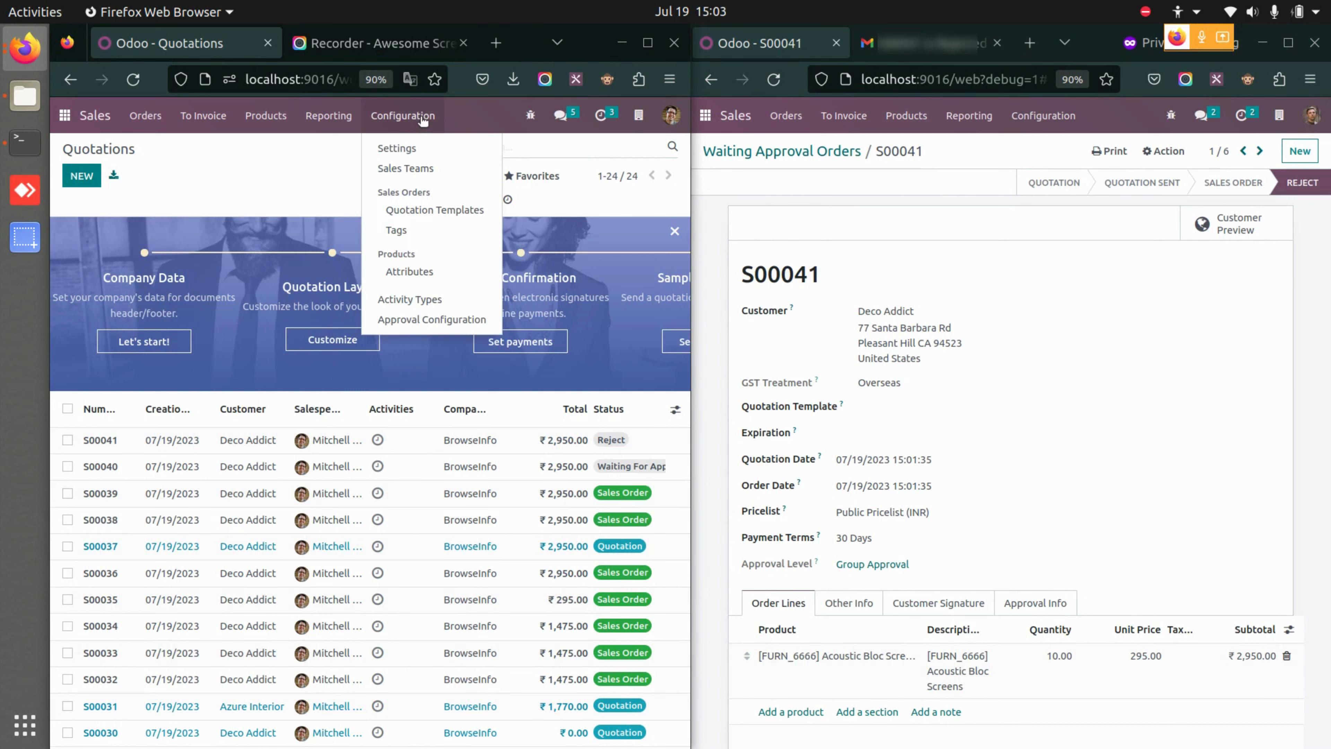
left_click(443, 149)
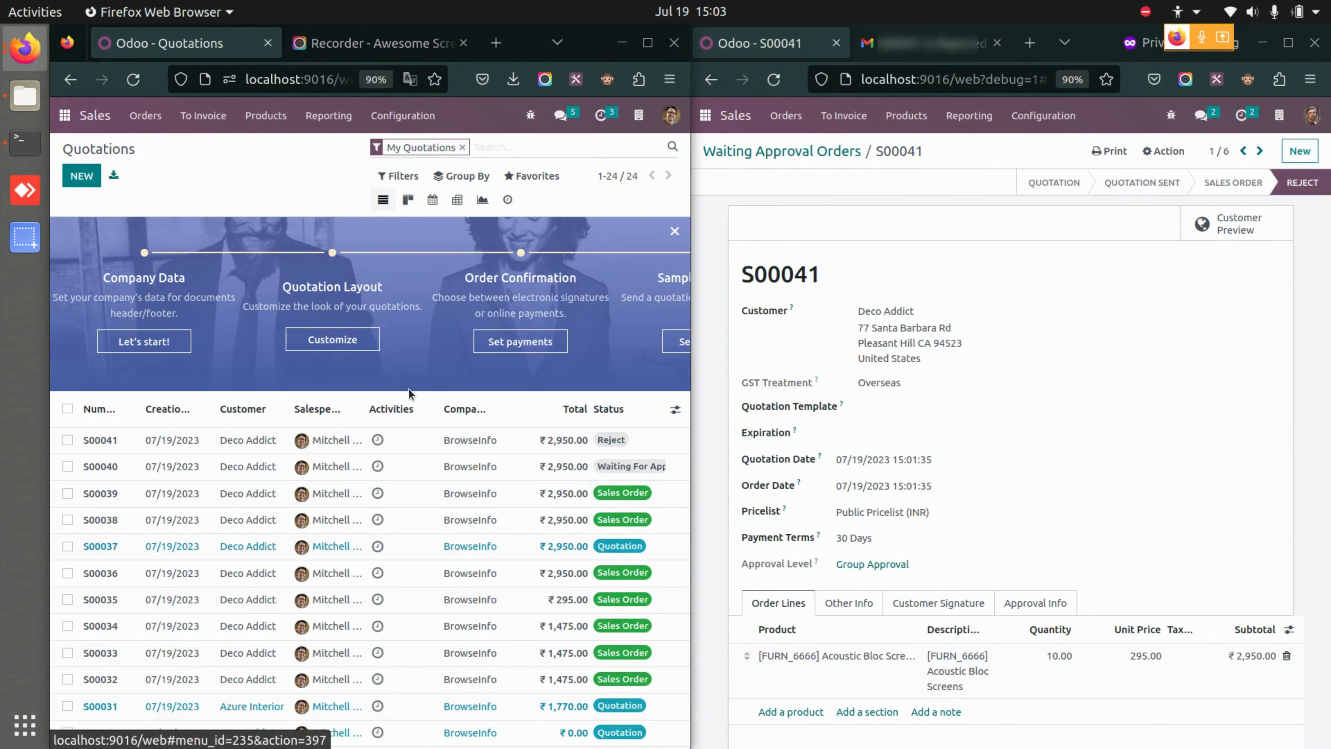
scroll(341, 425, "down", 10)
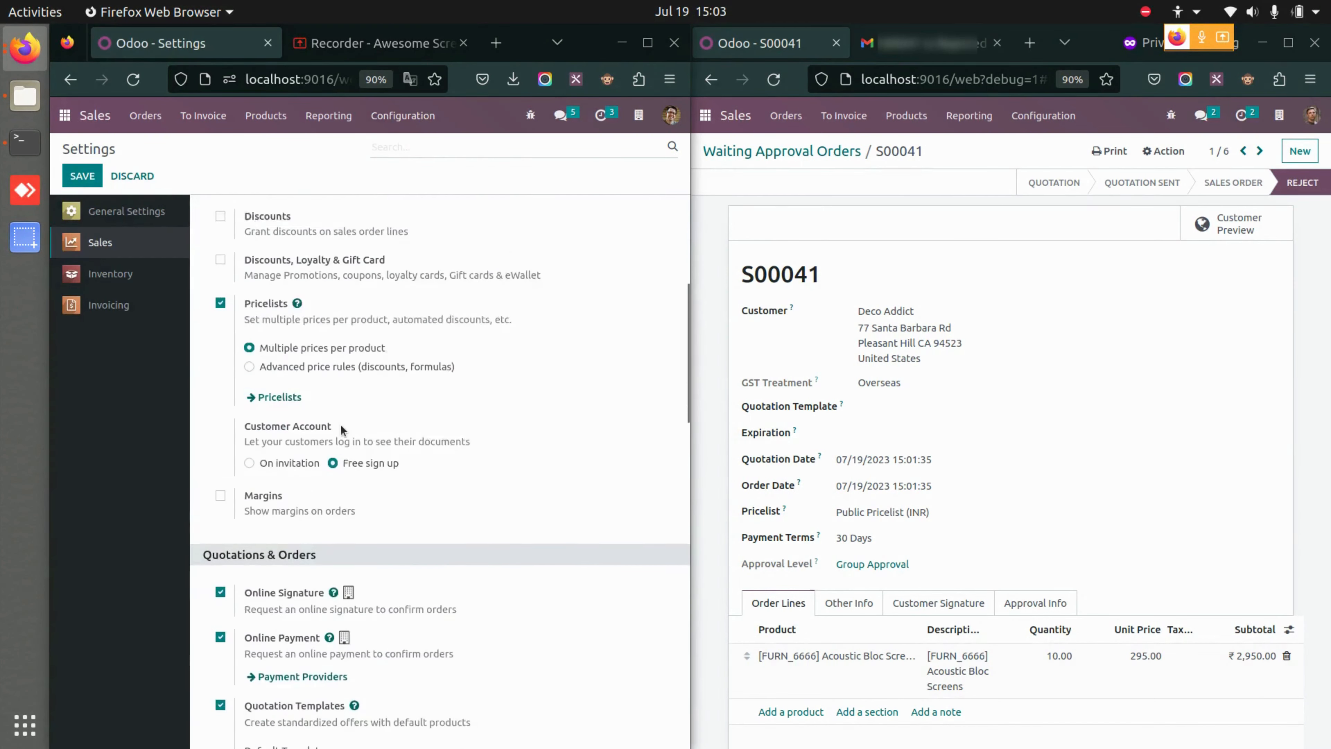
scroll(340, 425, "down", 4)
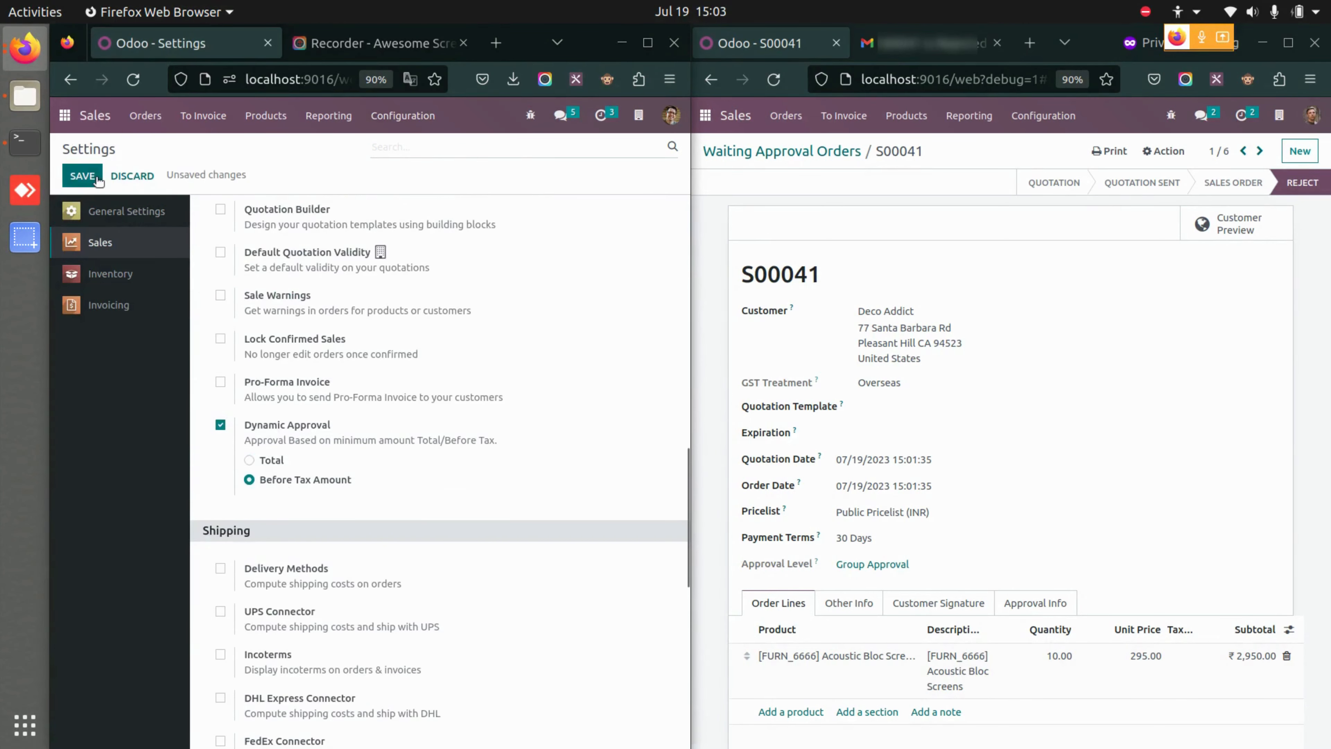
left_click(82, 176)
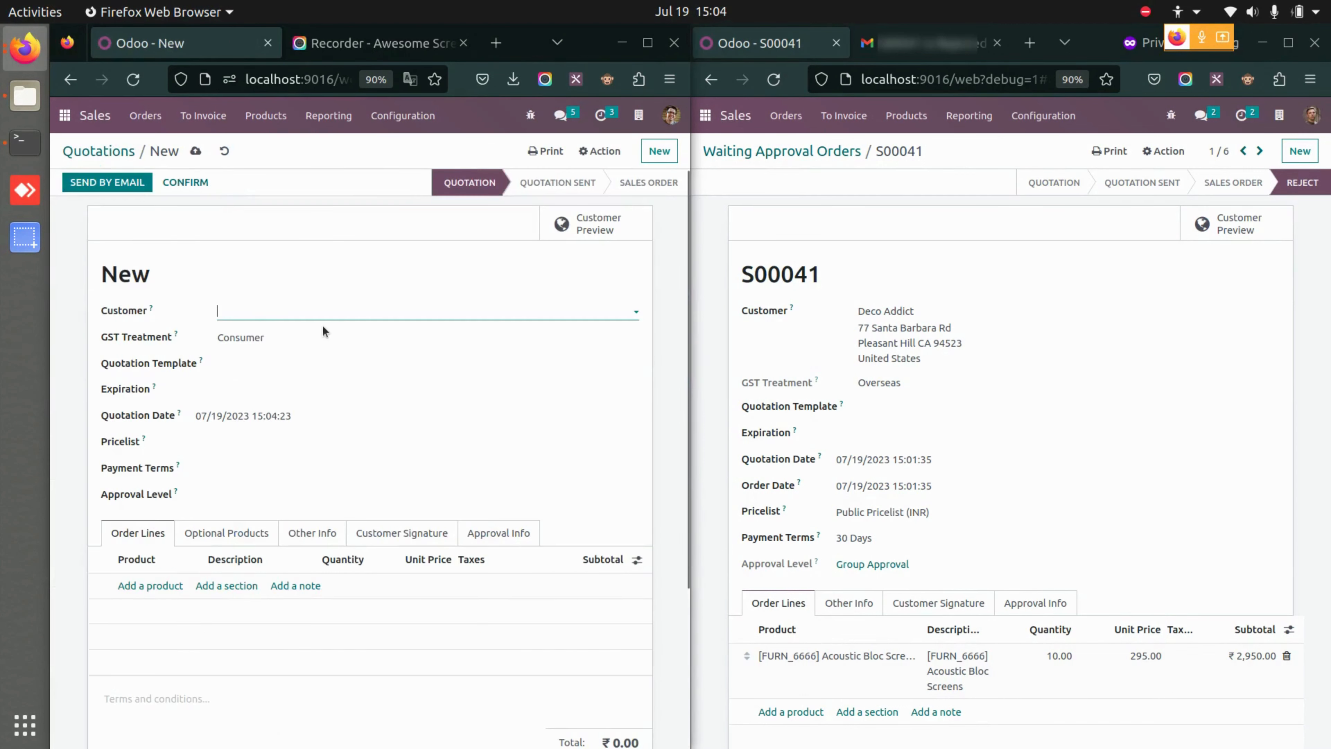
- Choose a customer for the new quotation and add the product [FURN_6666] Acoustic Bloc Screens
left_click(347, 308)
left_click(287, 336)
scroll(247, 466, "down", 5)
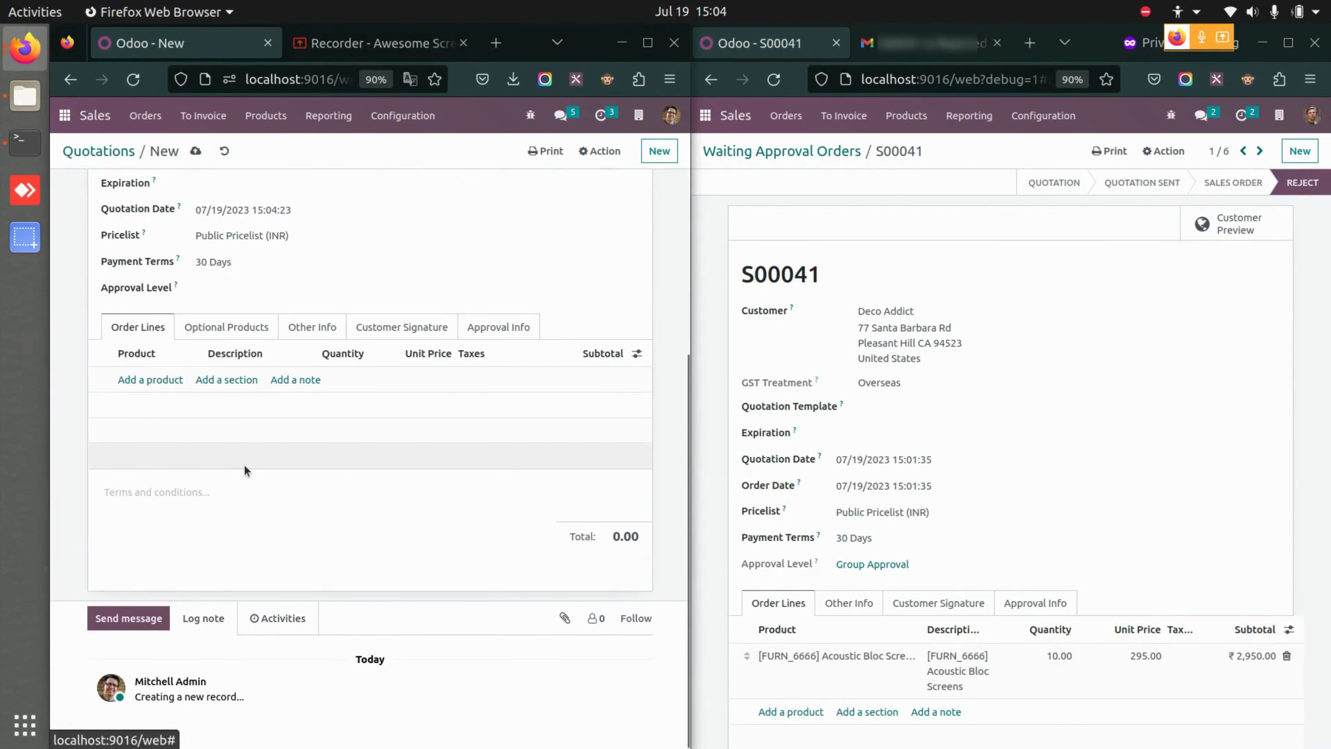
left_click(150, 385)
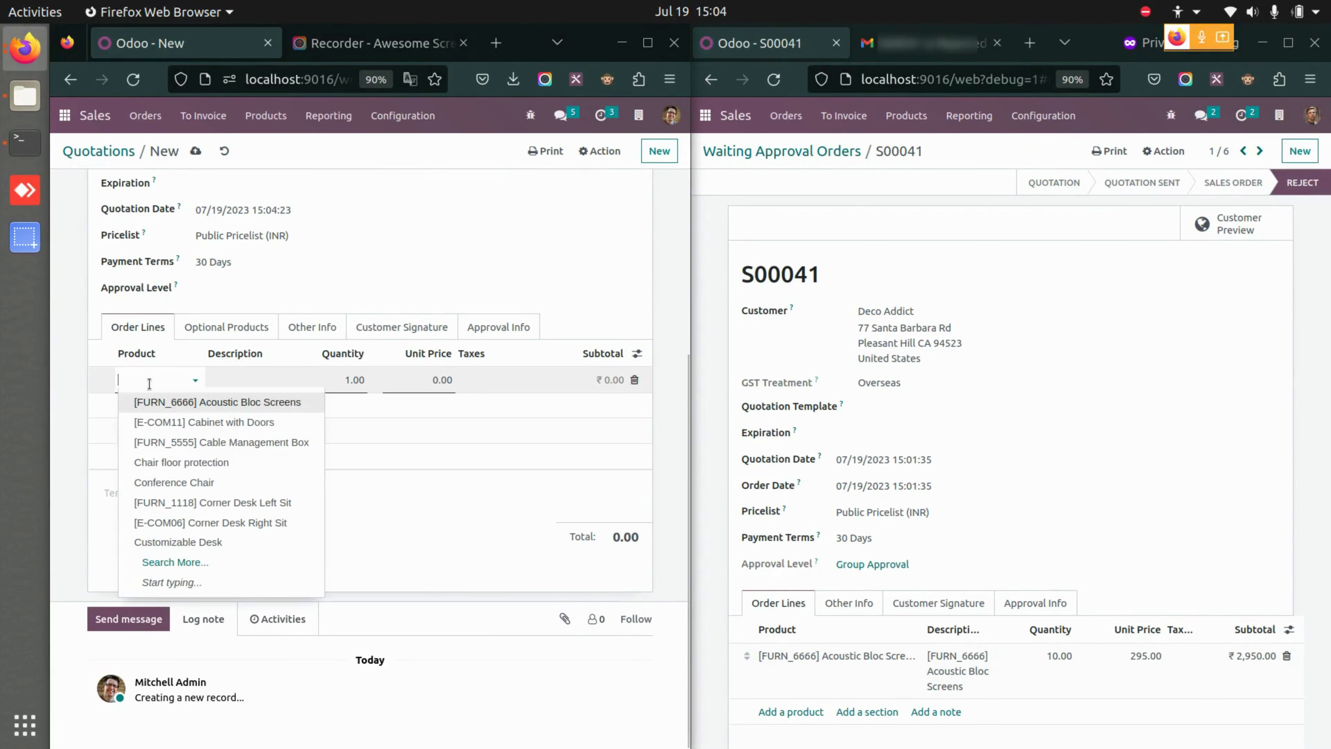
left_click(186, 402)
- Set the unit price of the Acoustic Bloc Screens order line to 2000 and check the quotation total
double_click(430, 381)
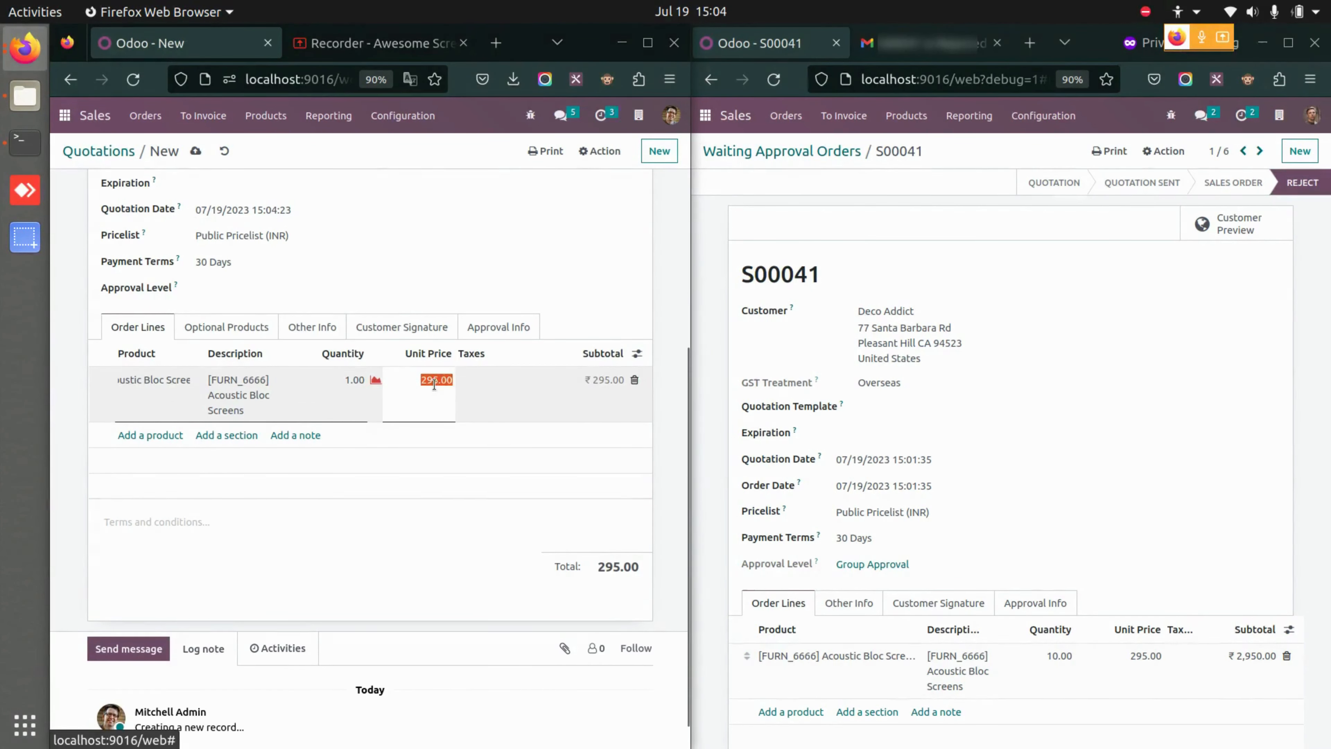
triple_click(433, 384)
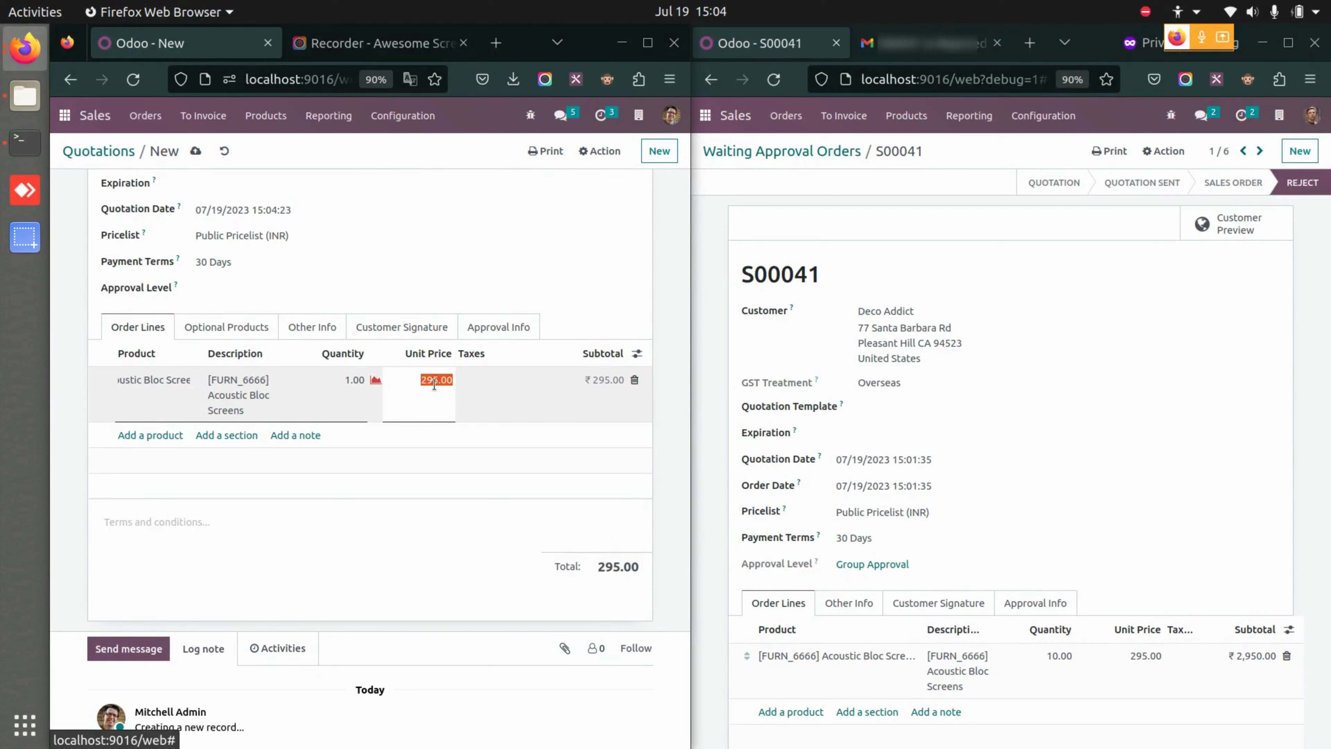
type("100")
type("2000")
left_click(474, 564)
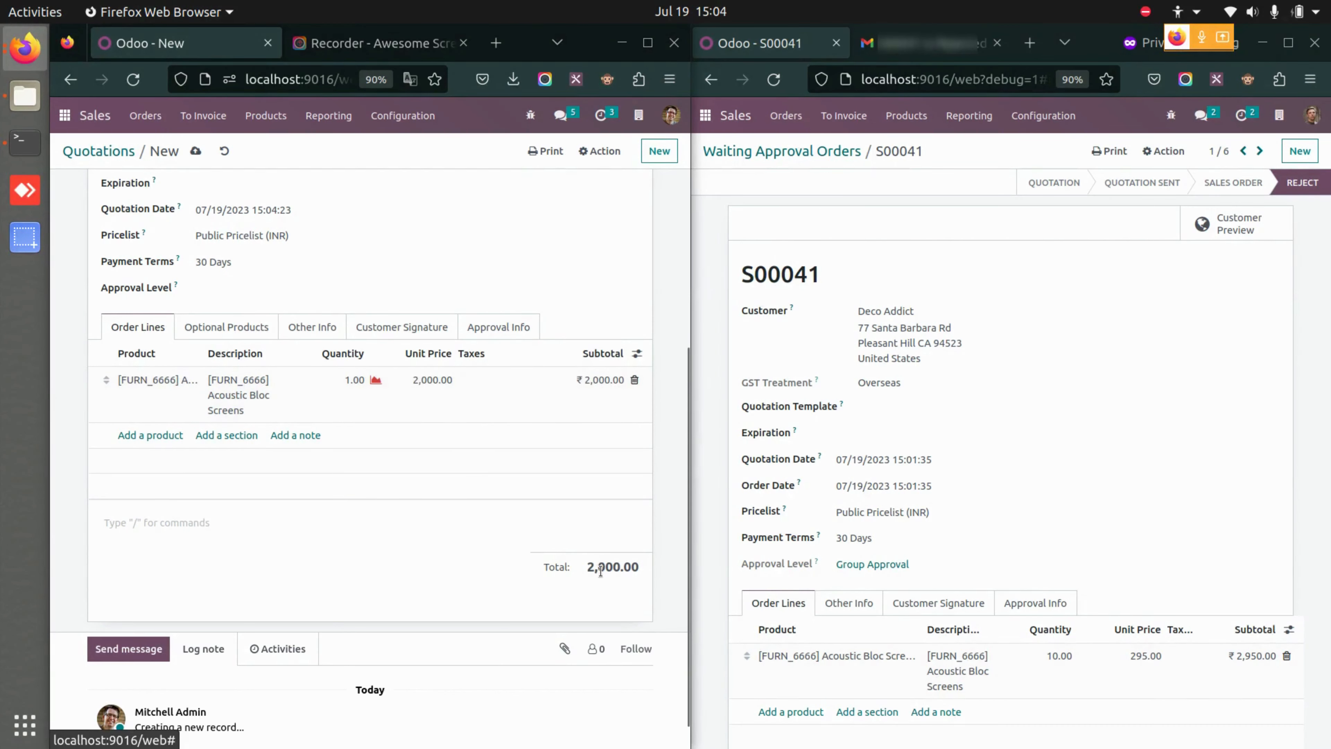
left_click_drag(590, 568, 643, 577)
- Apply the GST 5% tax to the Acoustic Bloc Screens order line and compare the untaxed amount with the total
left_click(506, 379)
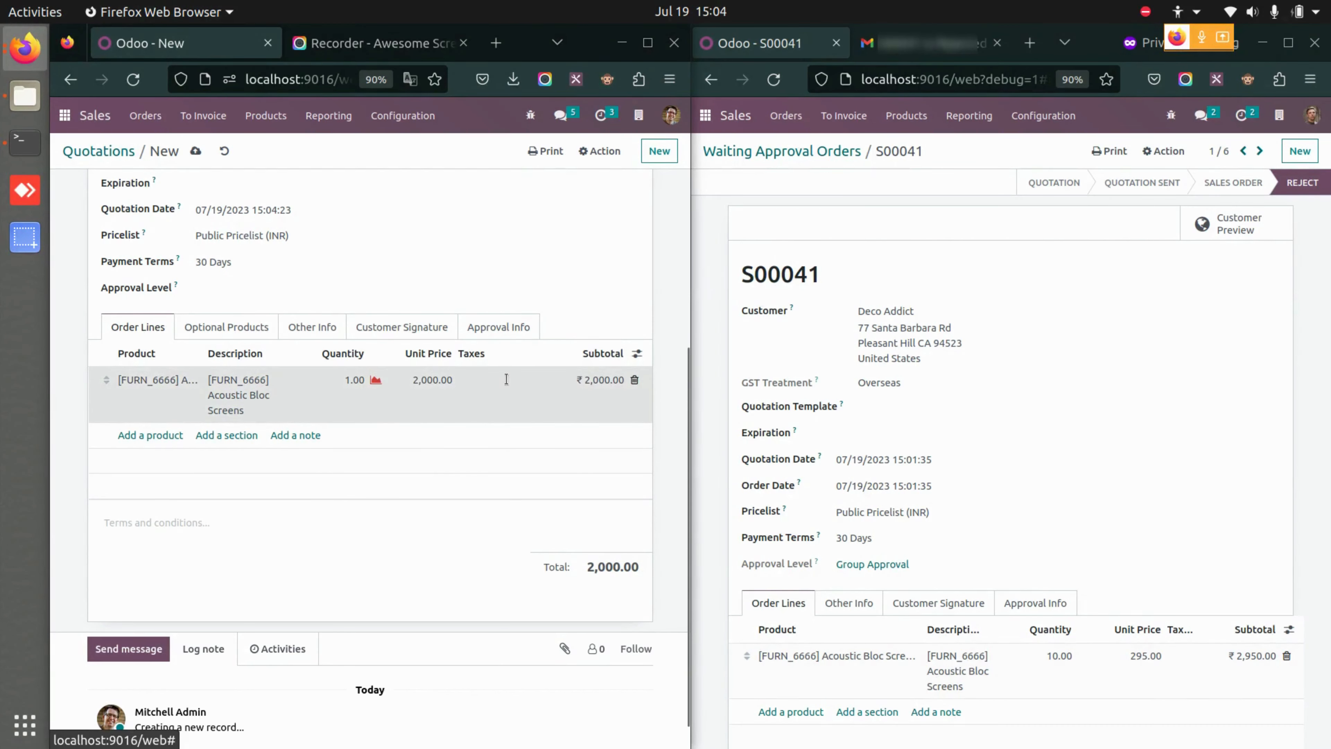
left_click(509, 378)
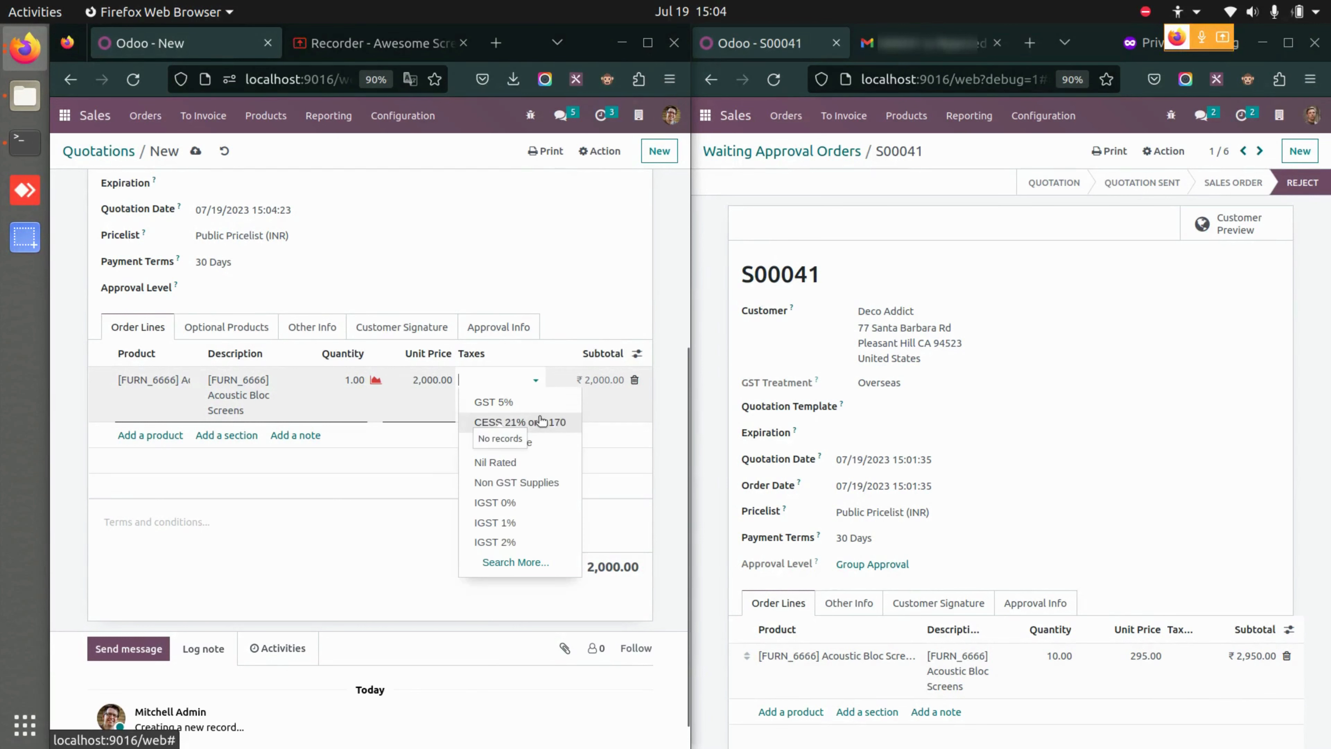
left_click(554, 409)
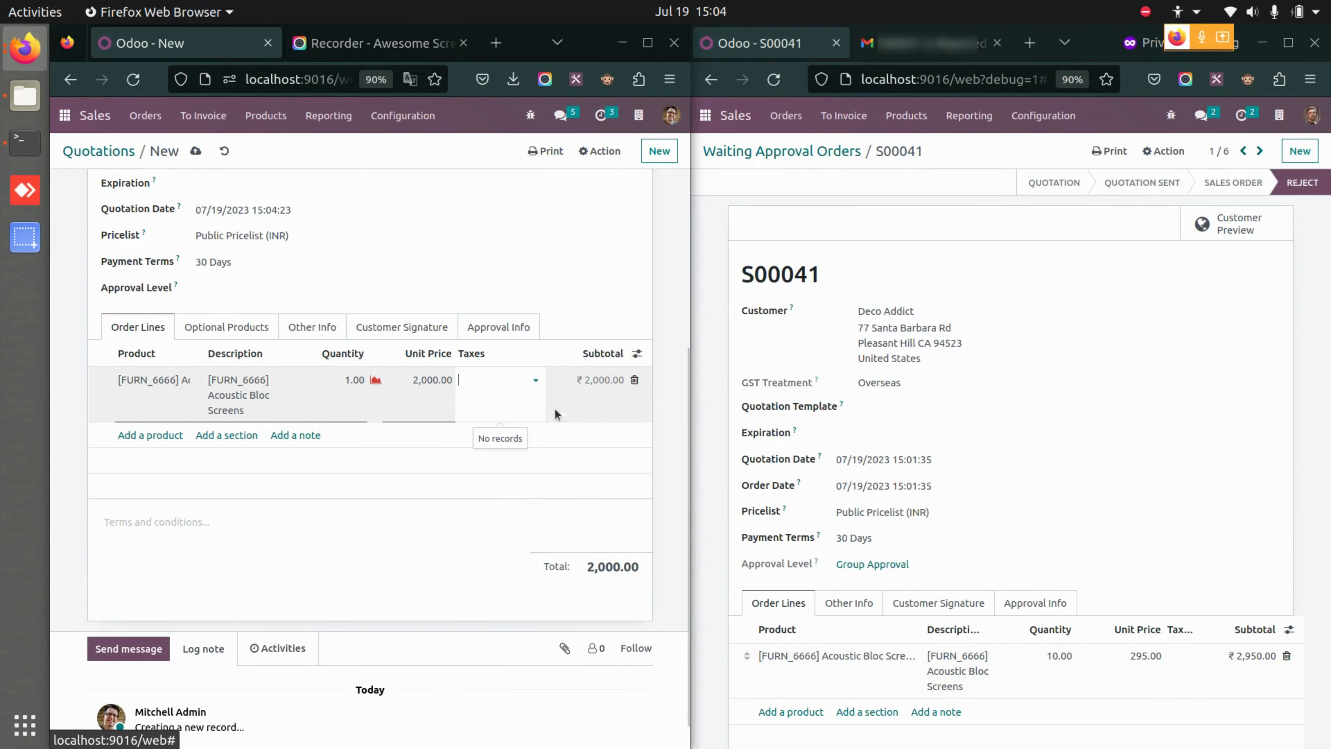
left_click(435, 551)
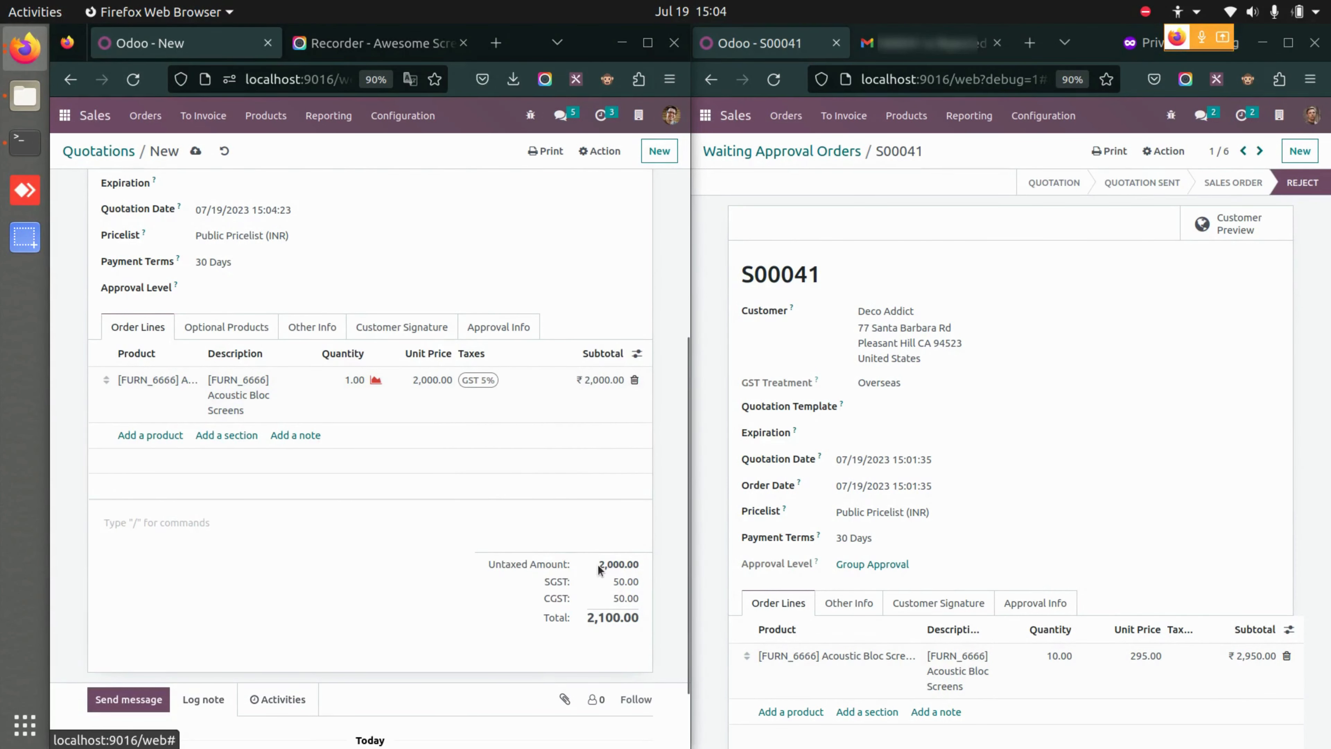
left_click_drag(599, 565, 639, 565)
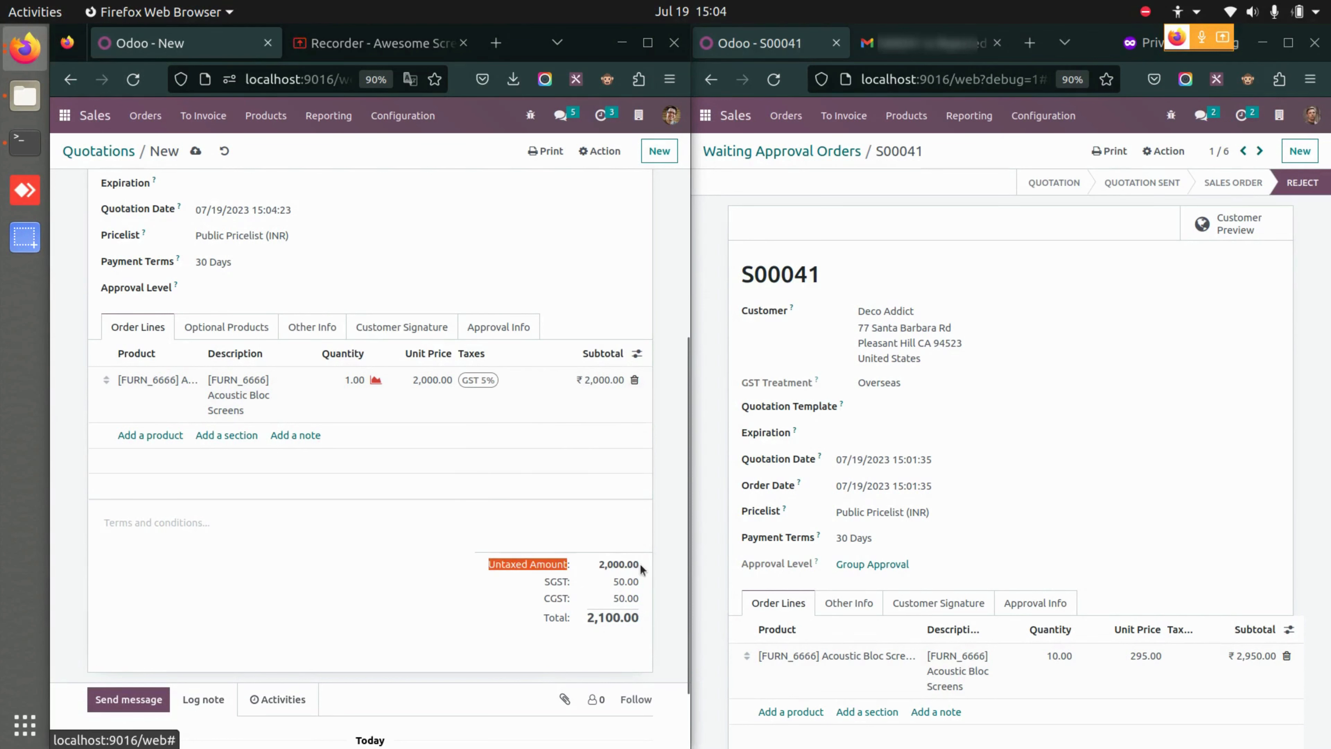
left_click(597, 629)
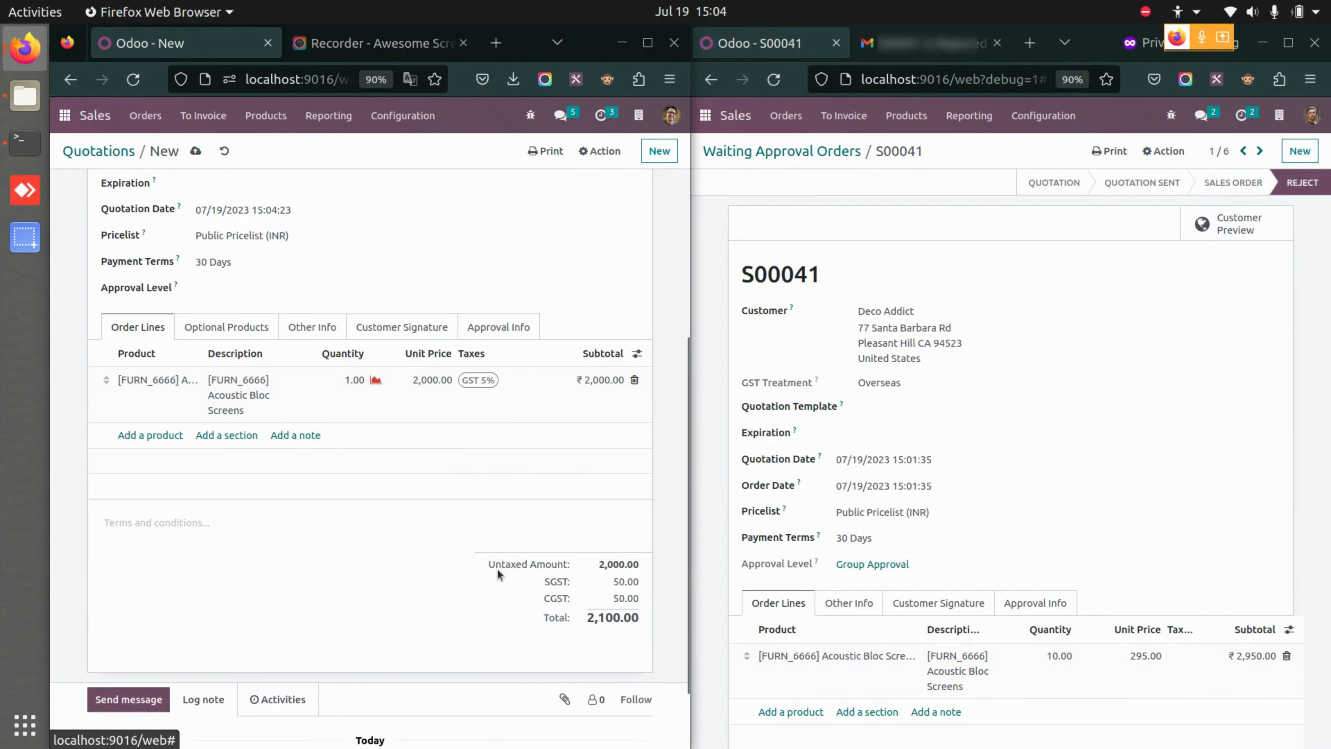
- Save the new Deco Addict quotation so its approval level is assigned, and confirm it
scroll(406, 493, "up", 5)
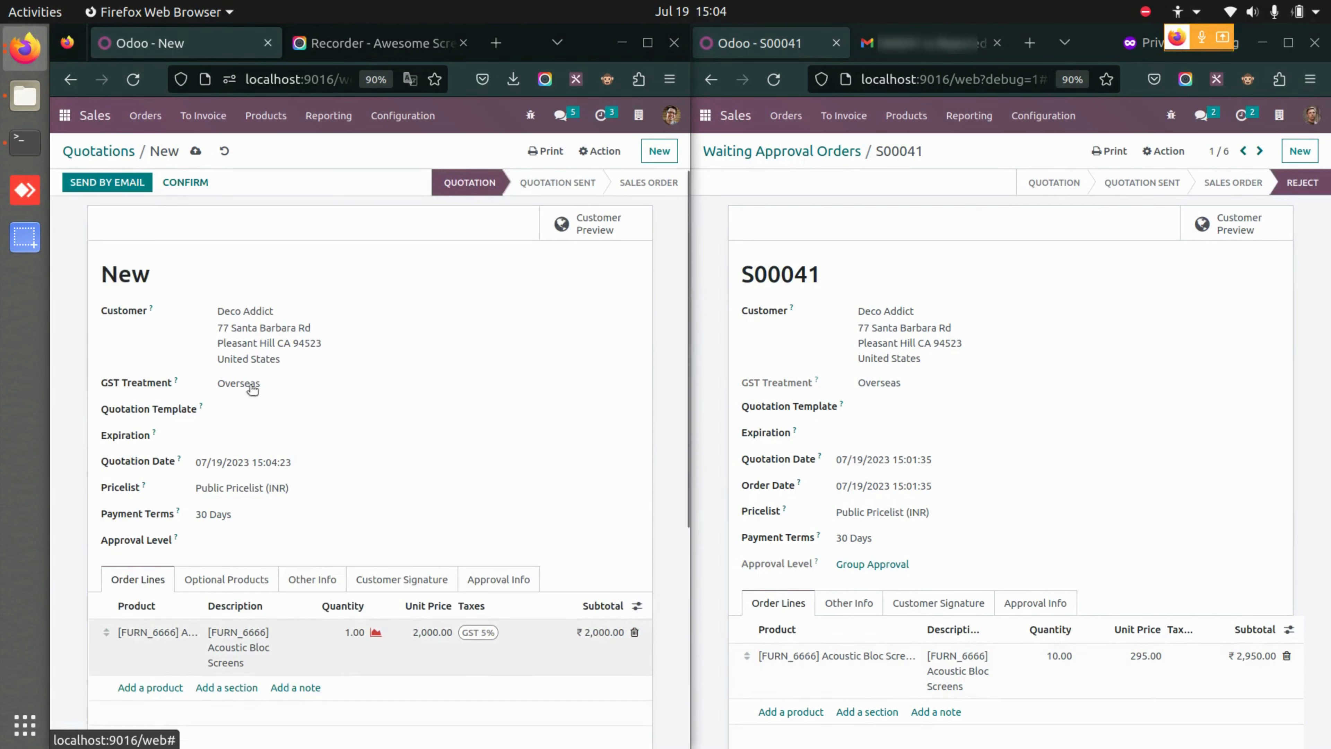
left_click(196, 151)
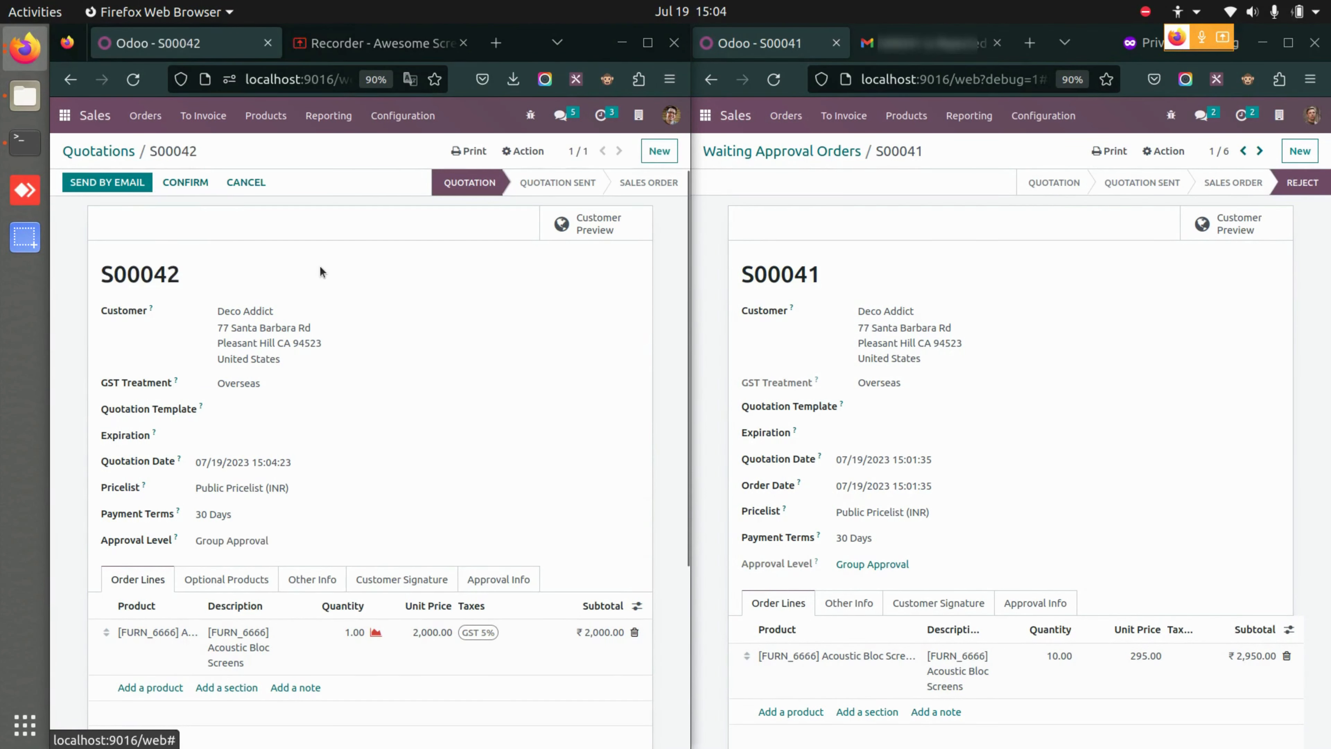
left_click(187, 183)
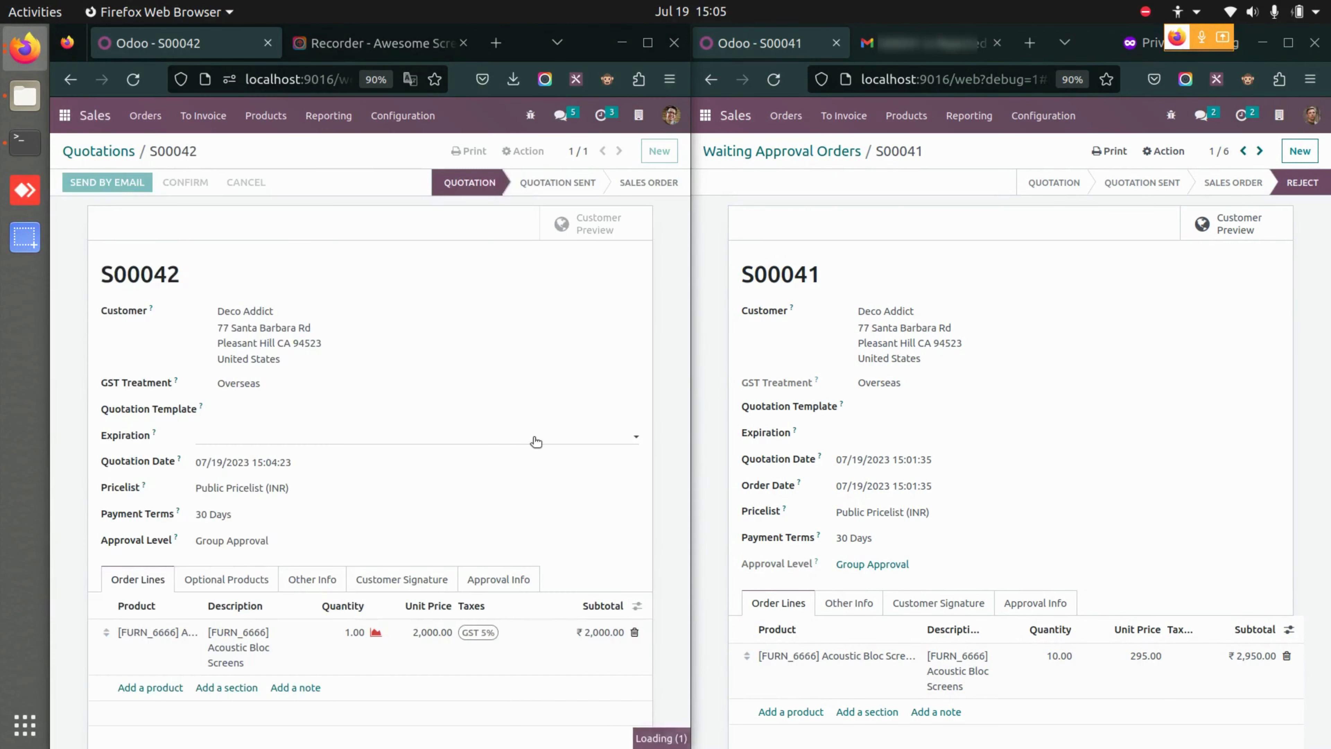
- Return the approver's session to the quotations list and show the submitter's apps home screen in a maximized window
left_click(735, 116)
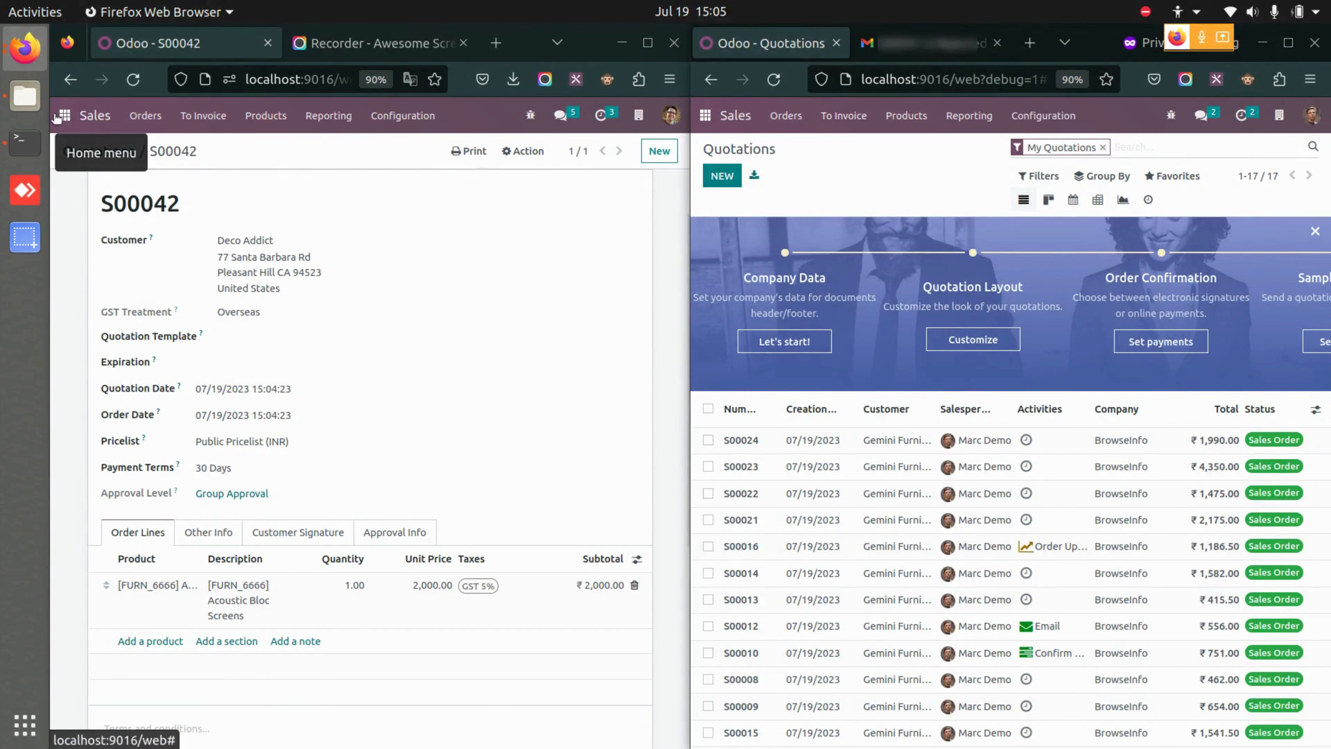
scroll(334, 403, "down", 4)
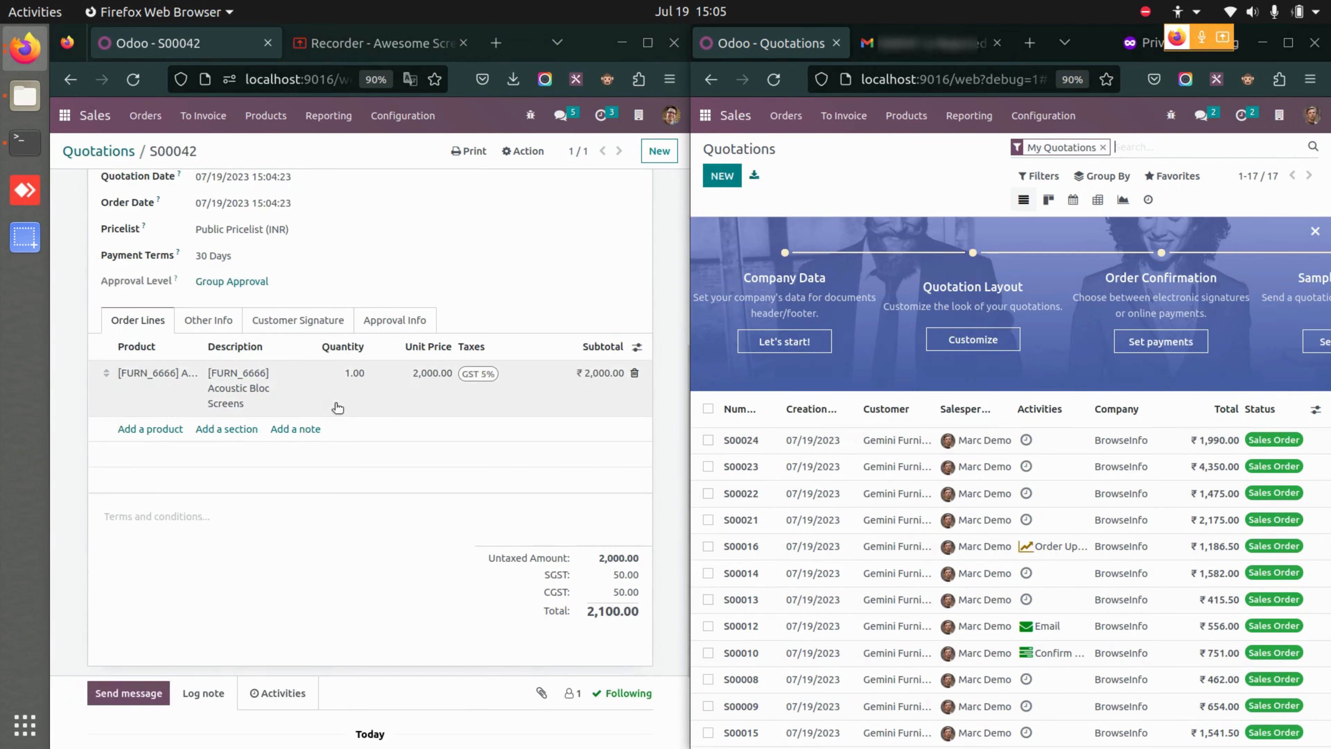
left_click(66, 115)
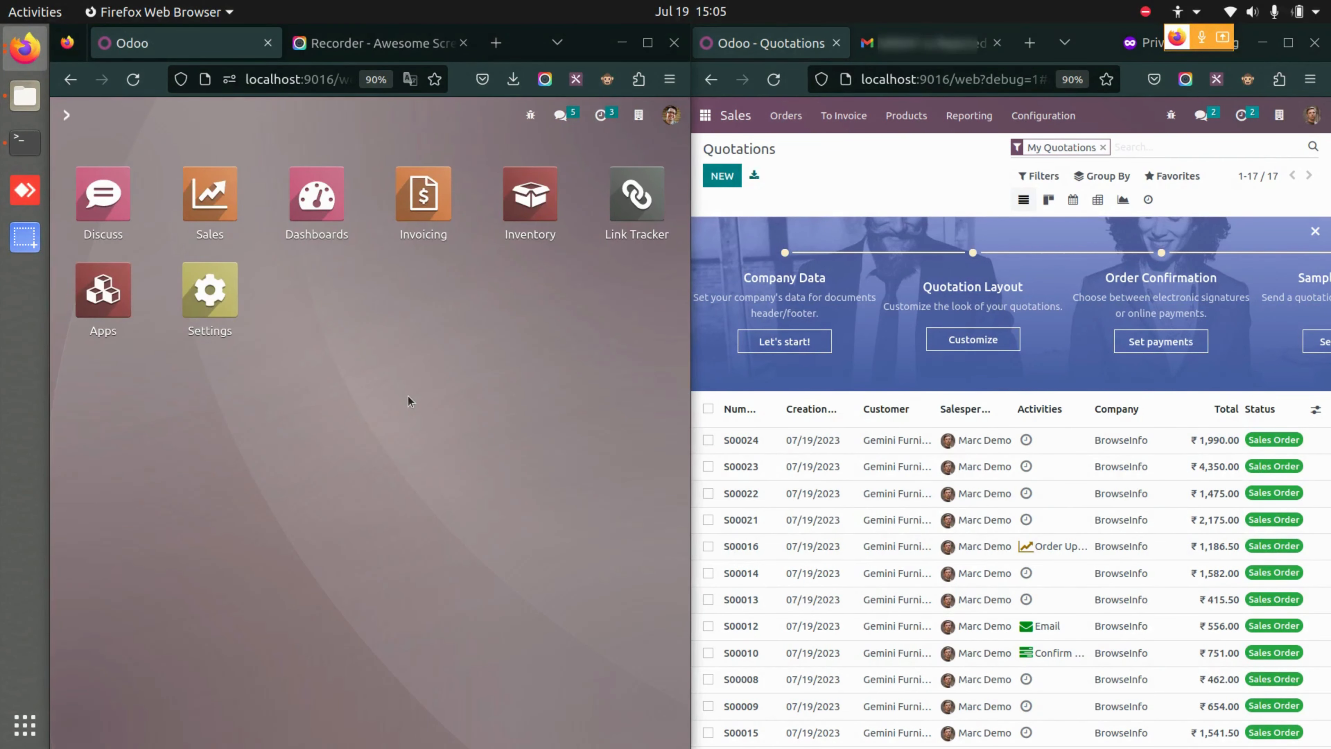
left_click(648, 43)
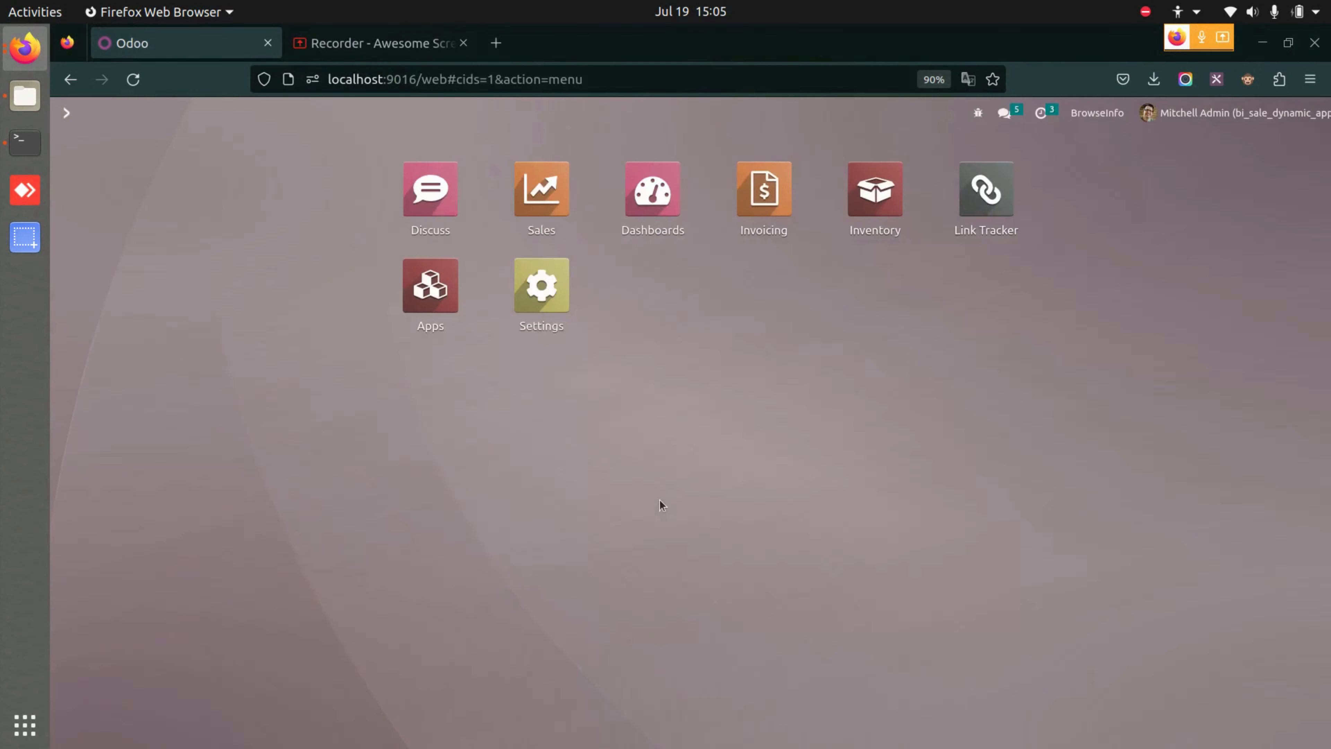